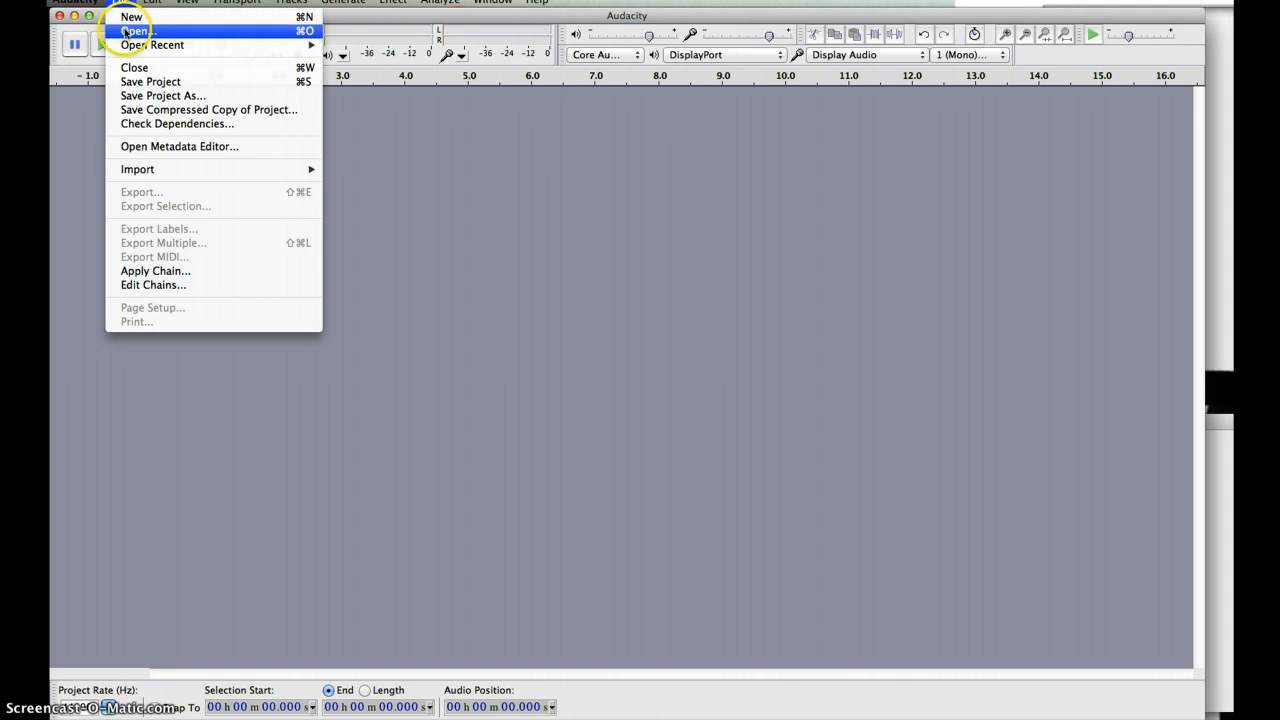
# Step: Add a new empty mono audio track to the project
pyautogui.moveTo(343, 2)
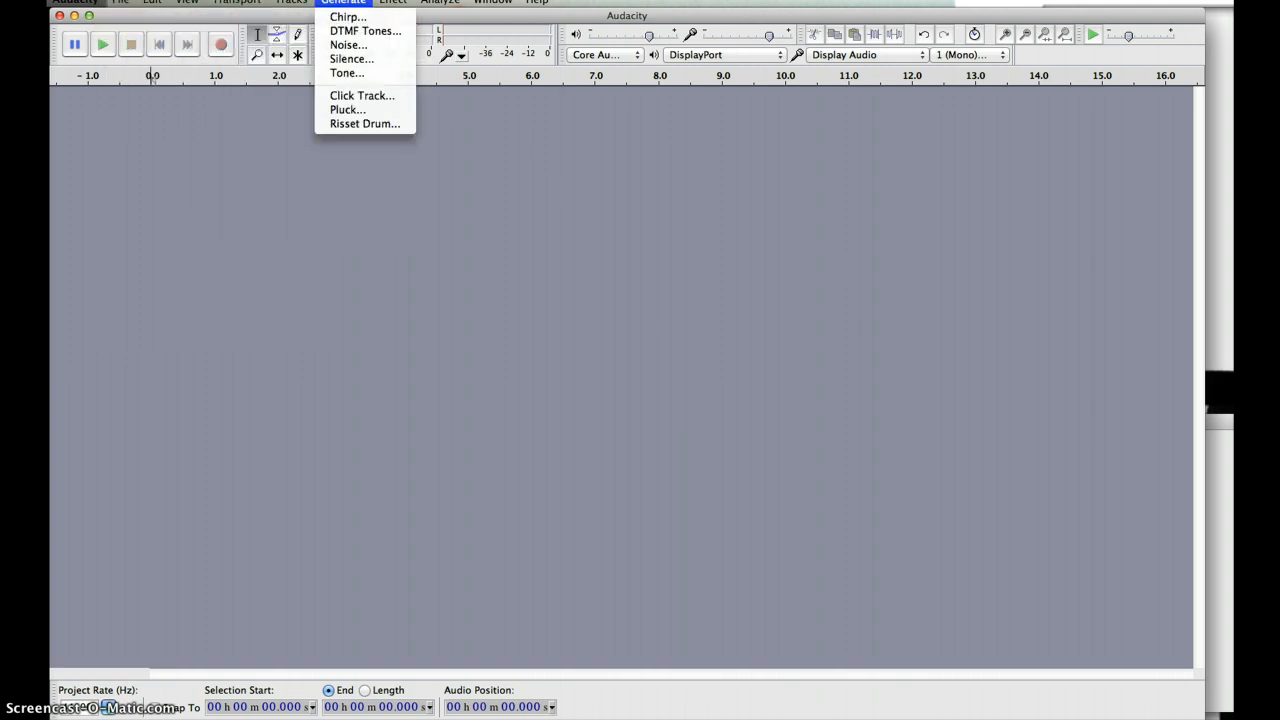
pyautogui.moveTo(291, 2)
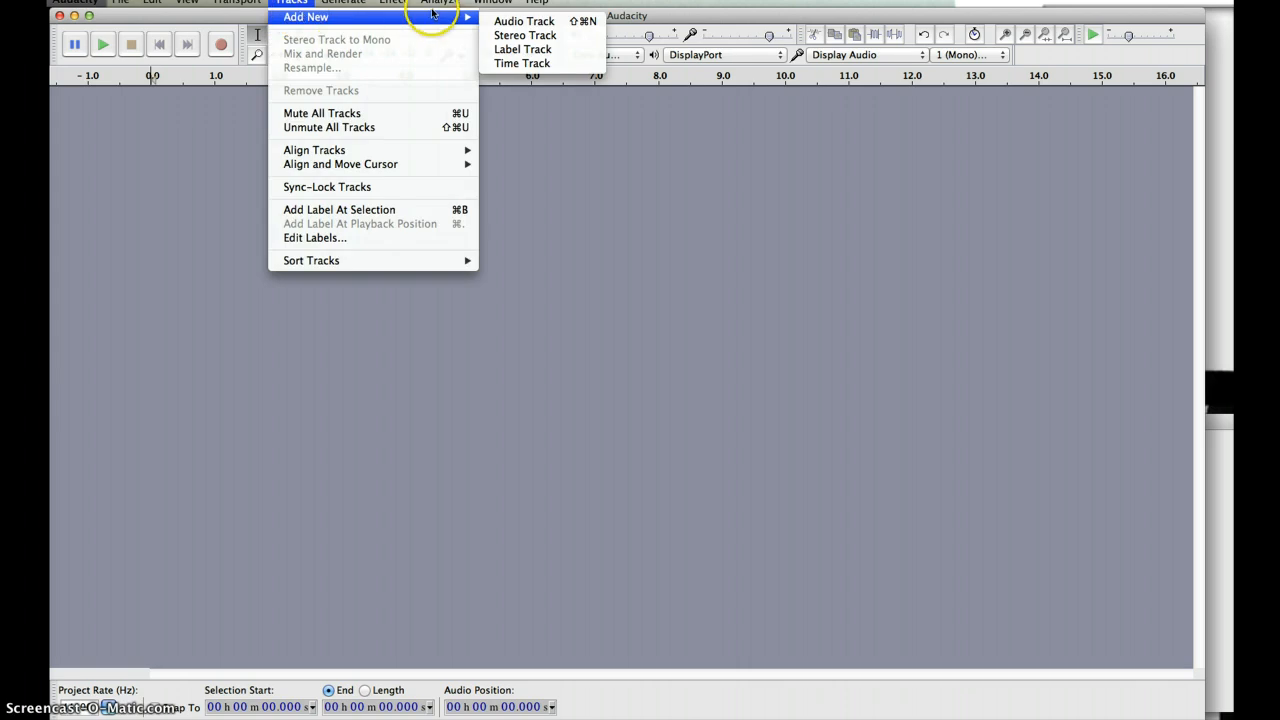
pyautogui.click(491, 21)
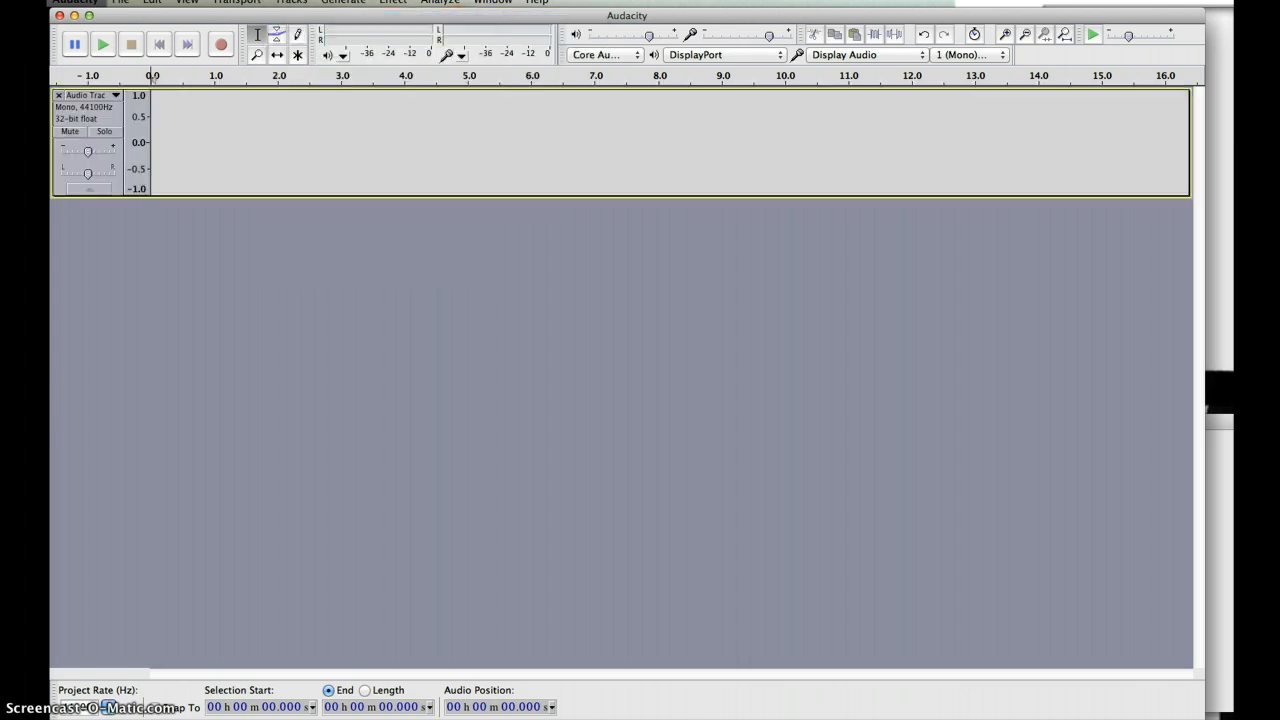
# Step: Import the audio file Record_0034.wav from the Camera Uploads folder into the project as another track
pyautogui.click(120, 2)
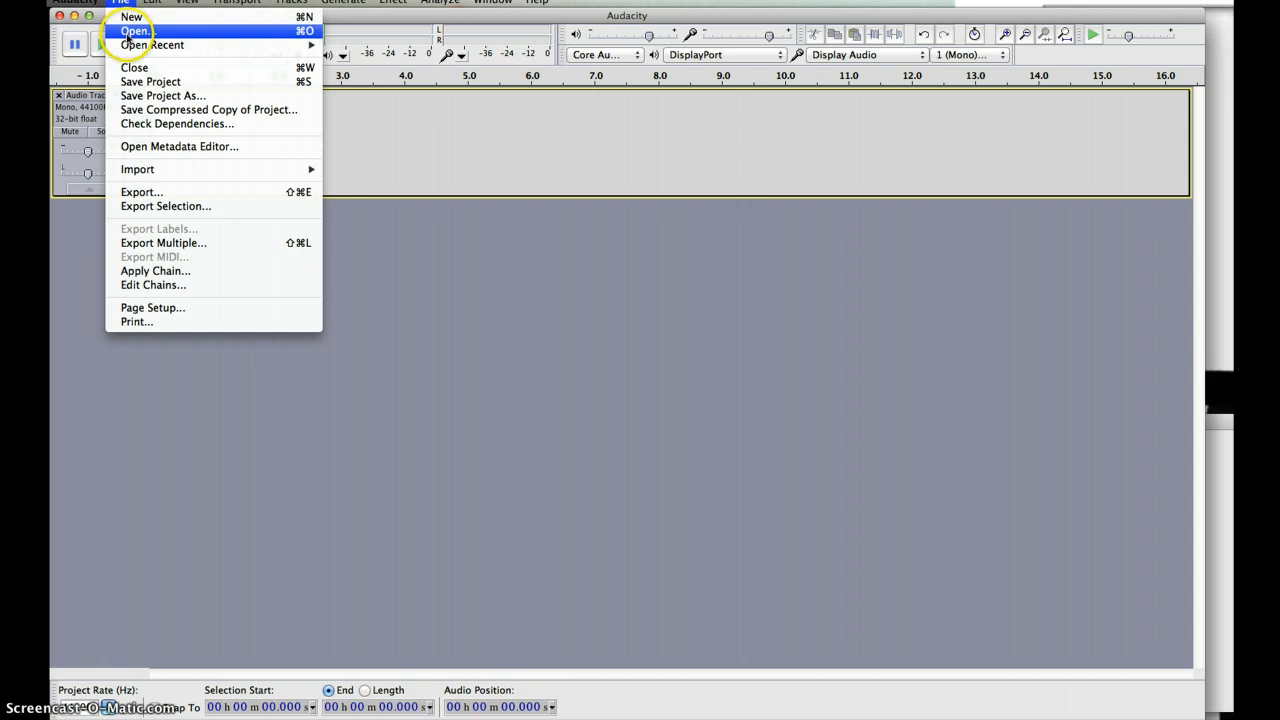
pyautogui.moveTo(166, 170)
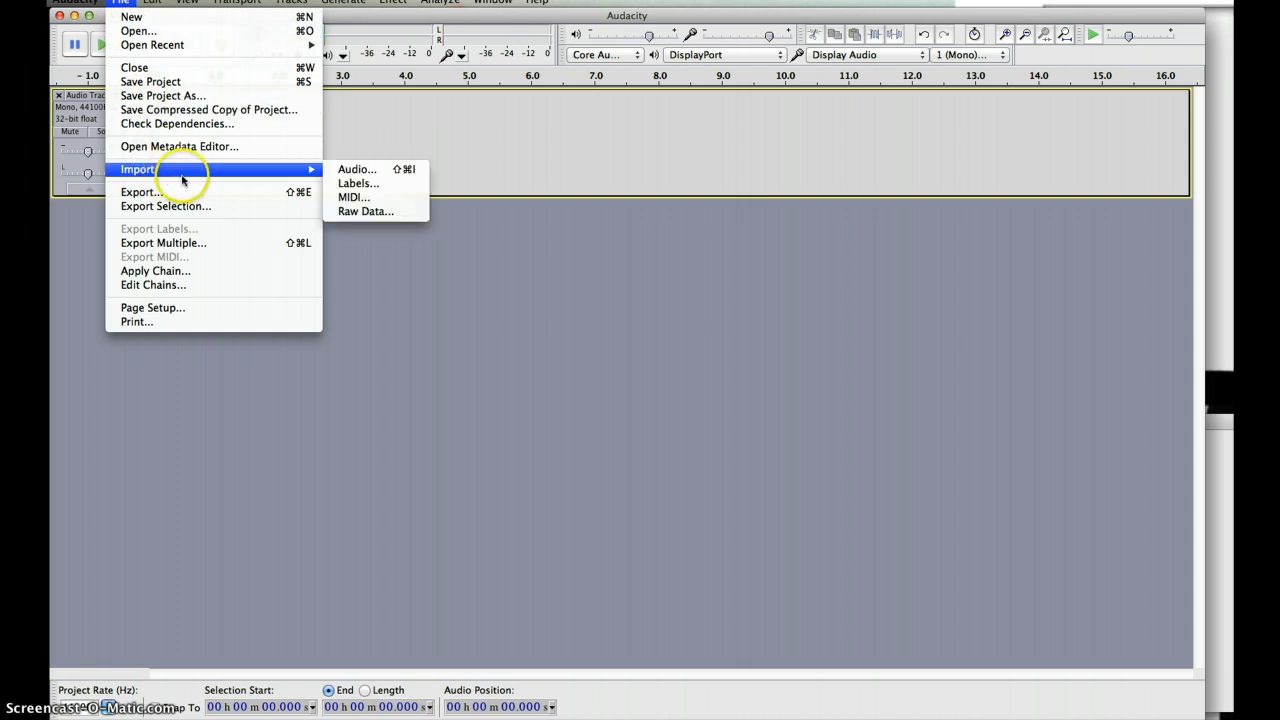
pyautogui.click(324, 172)
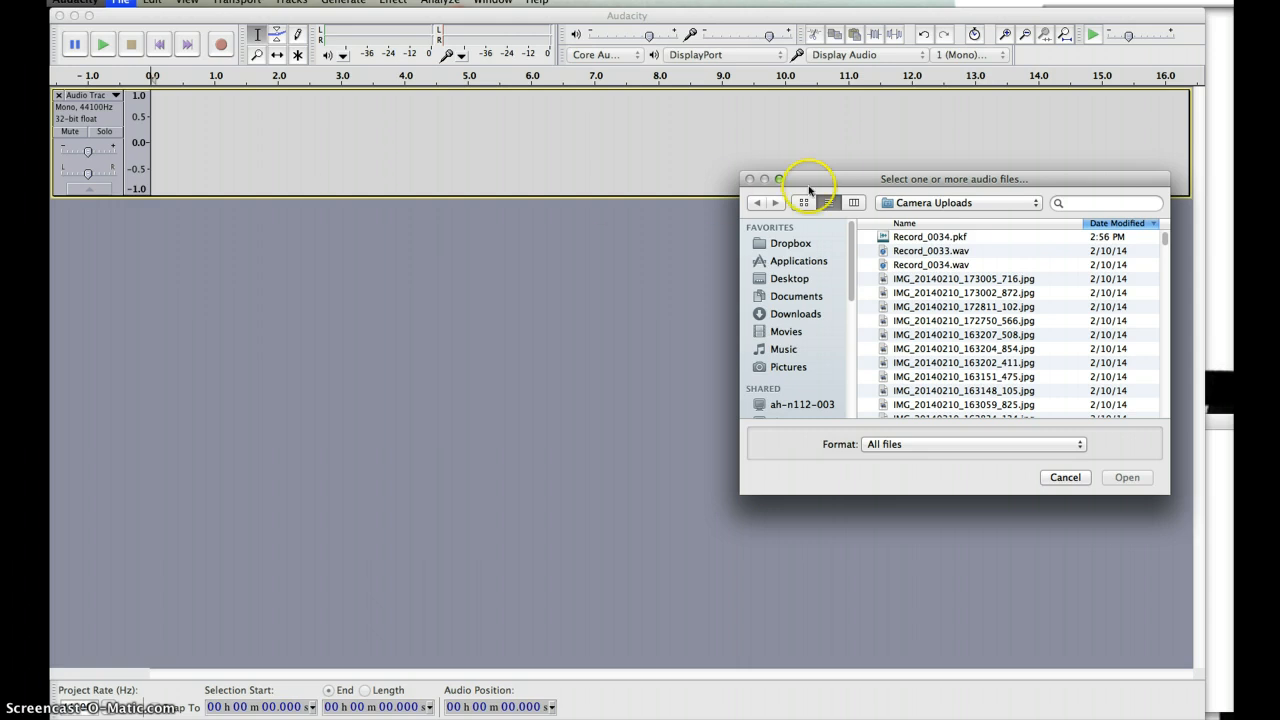
pyautogui.click(957, 266)
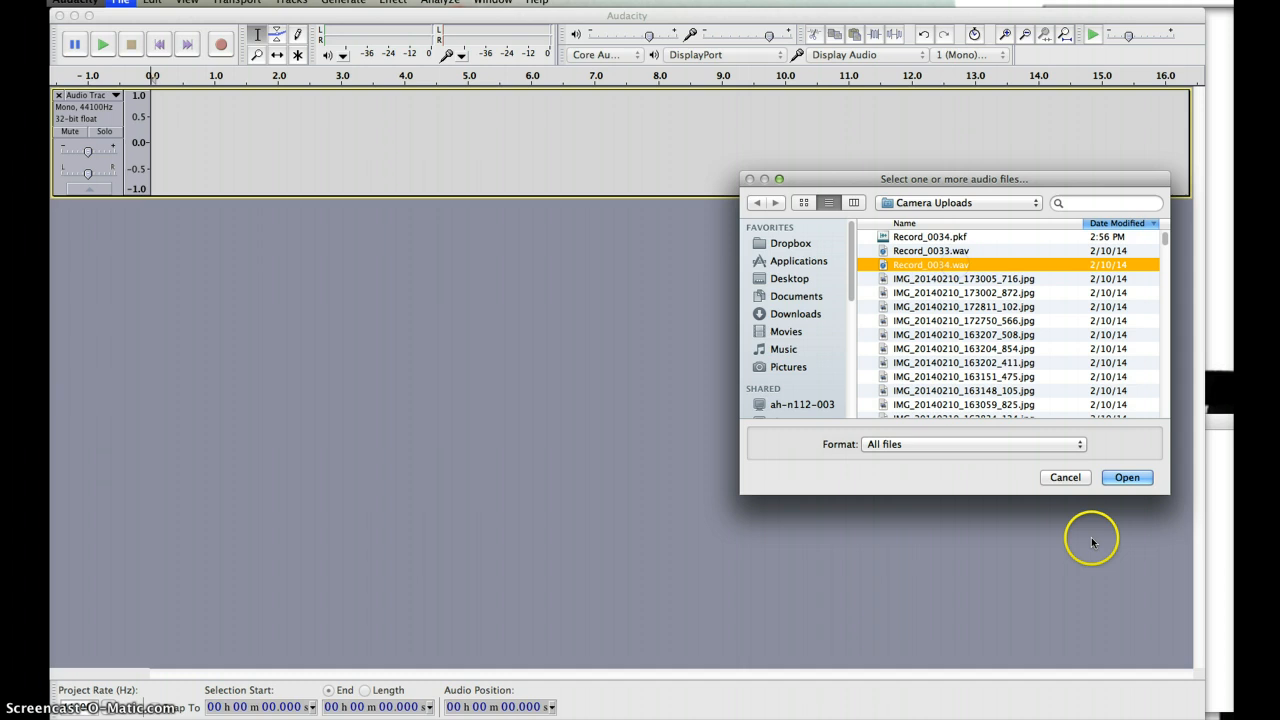
pyautogui.click(1122, 478)
pyautogui.click(1100, 620)
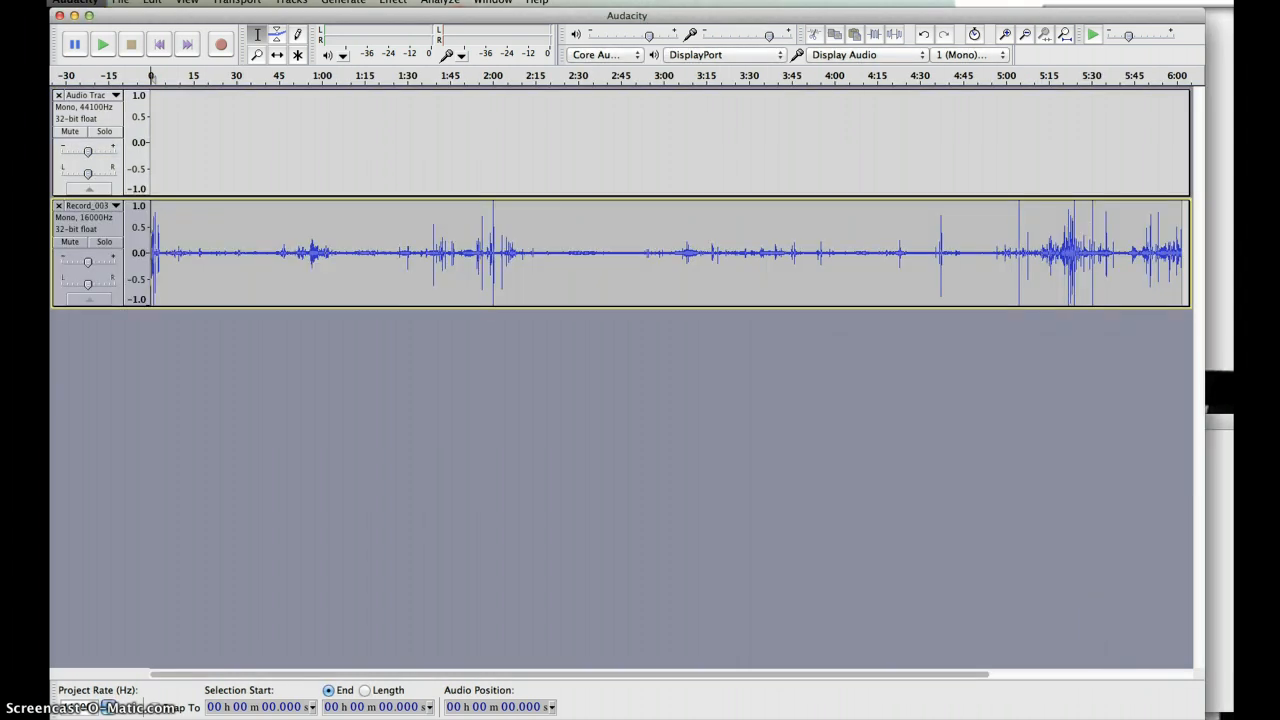
pyautogui.click(121, 2)
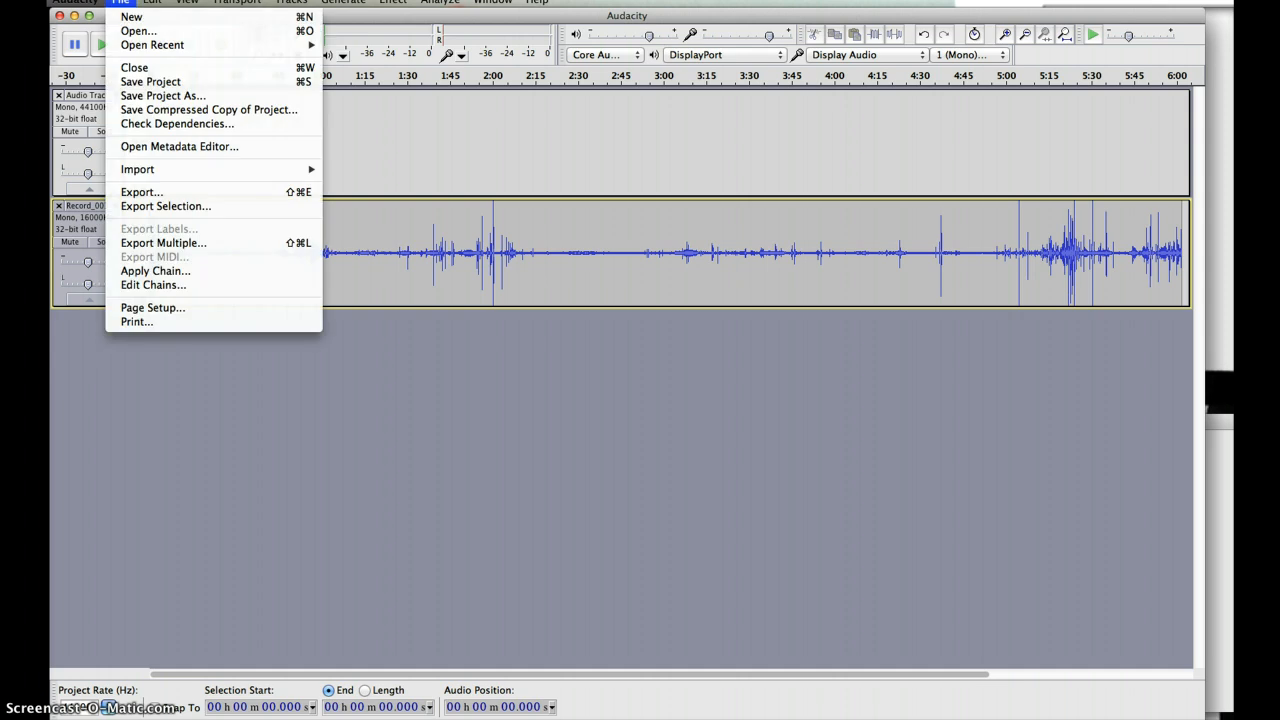
pyautogui.moveTo(135, 46)
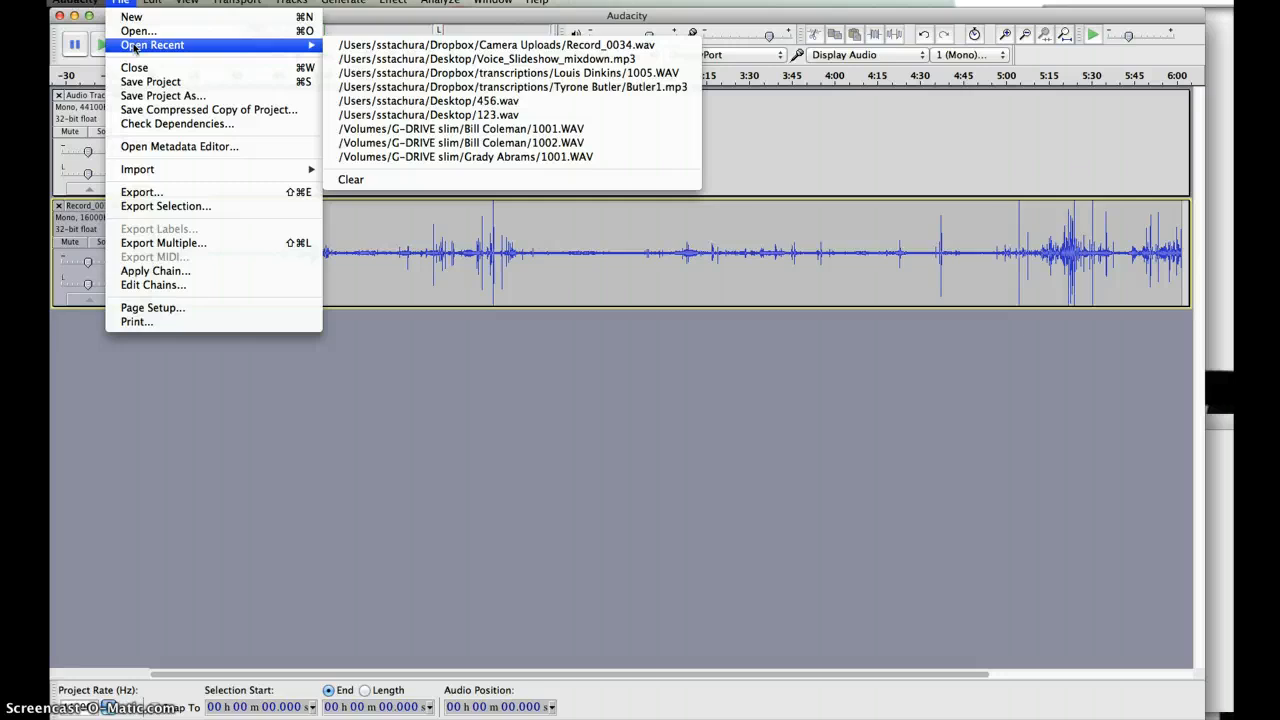
pyautogui.click(354, 61)
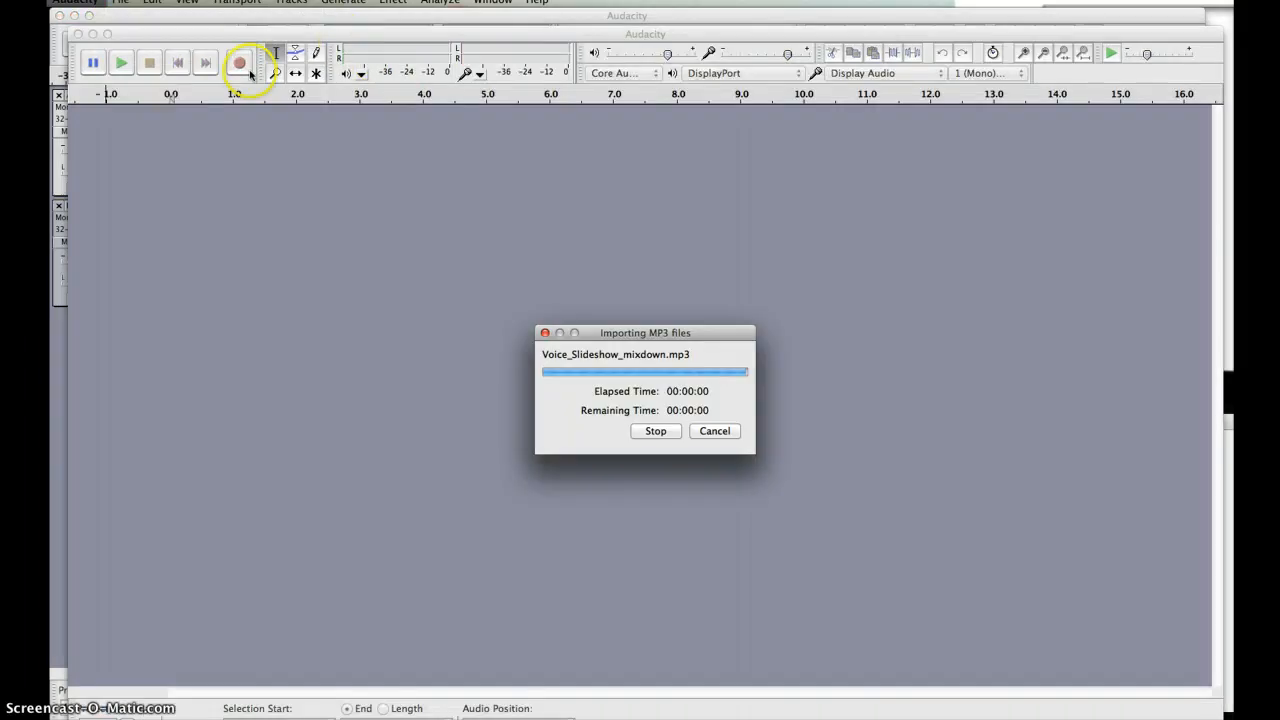
pyautogui.click(78, 33)
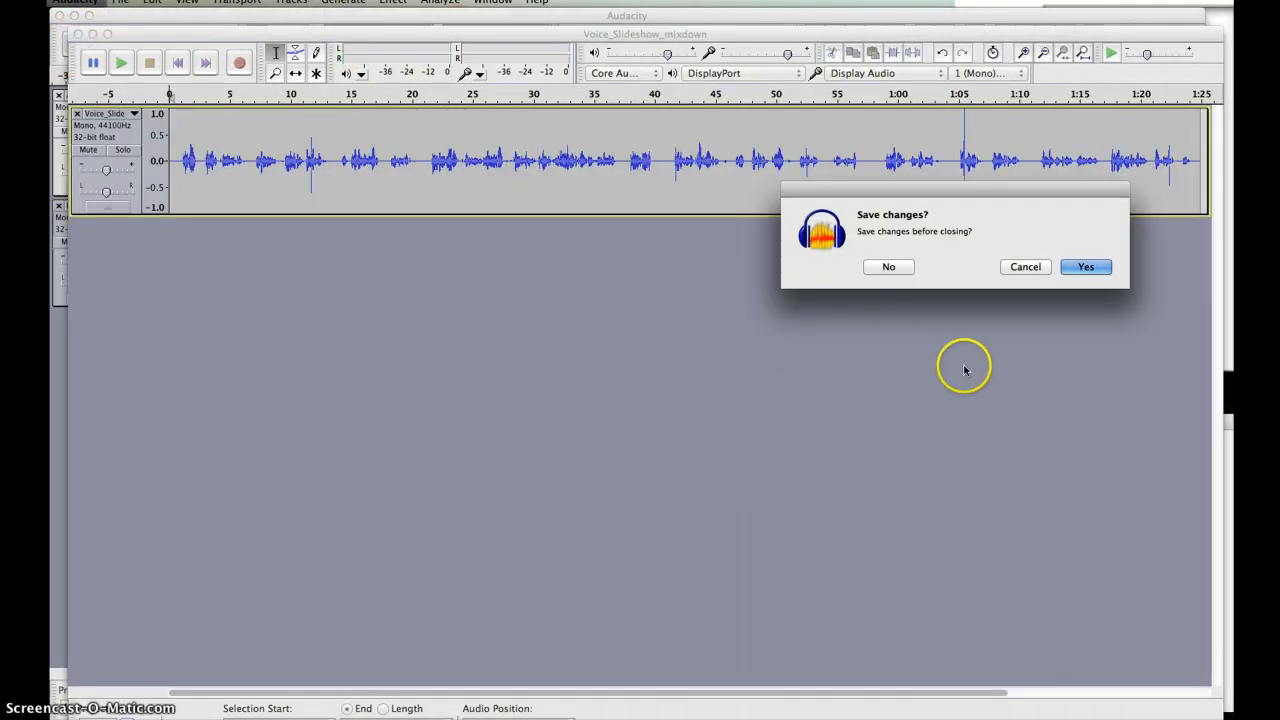
pyautogui.click(889, 266)
# Step: Import Voice_Slideshow_mixdown.mp3 from the Desktop into the current project as a third track
pyautogui.click(120, 2)
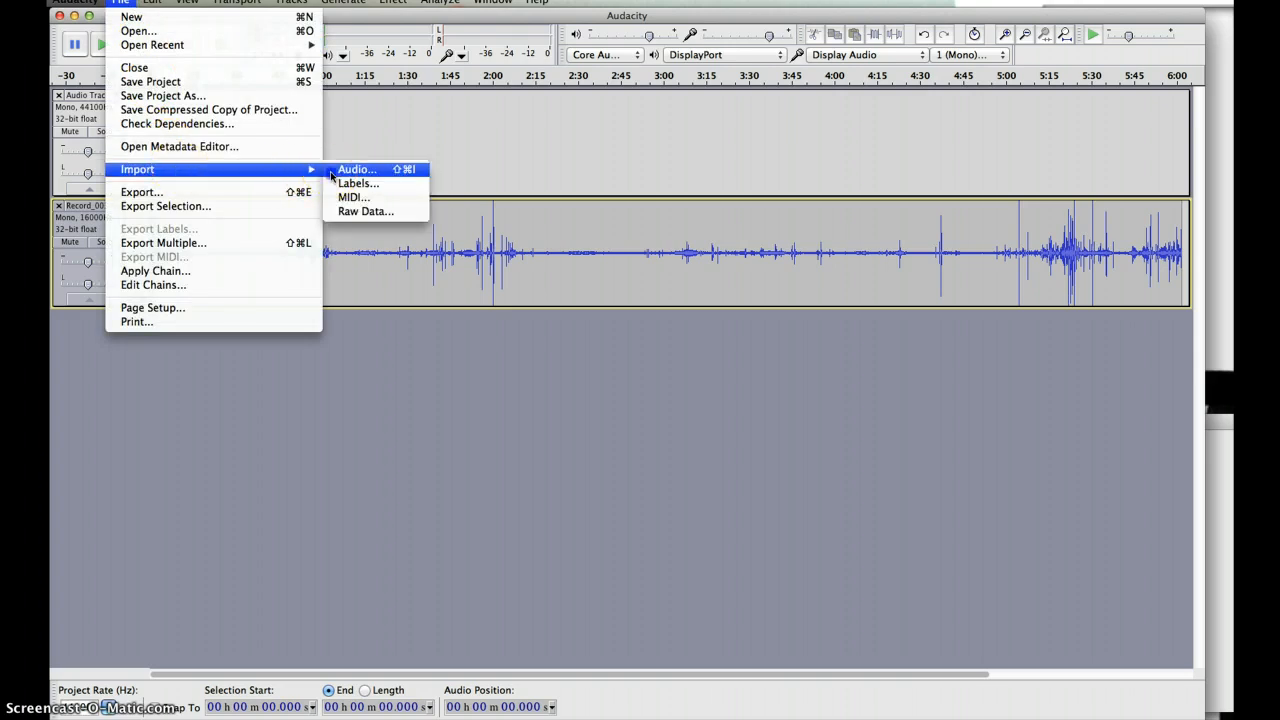
pyautogui.click(335, 171)
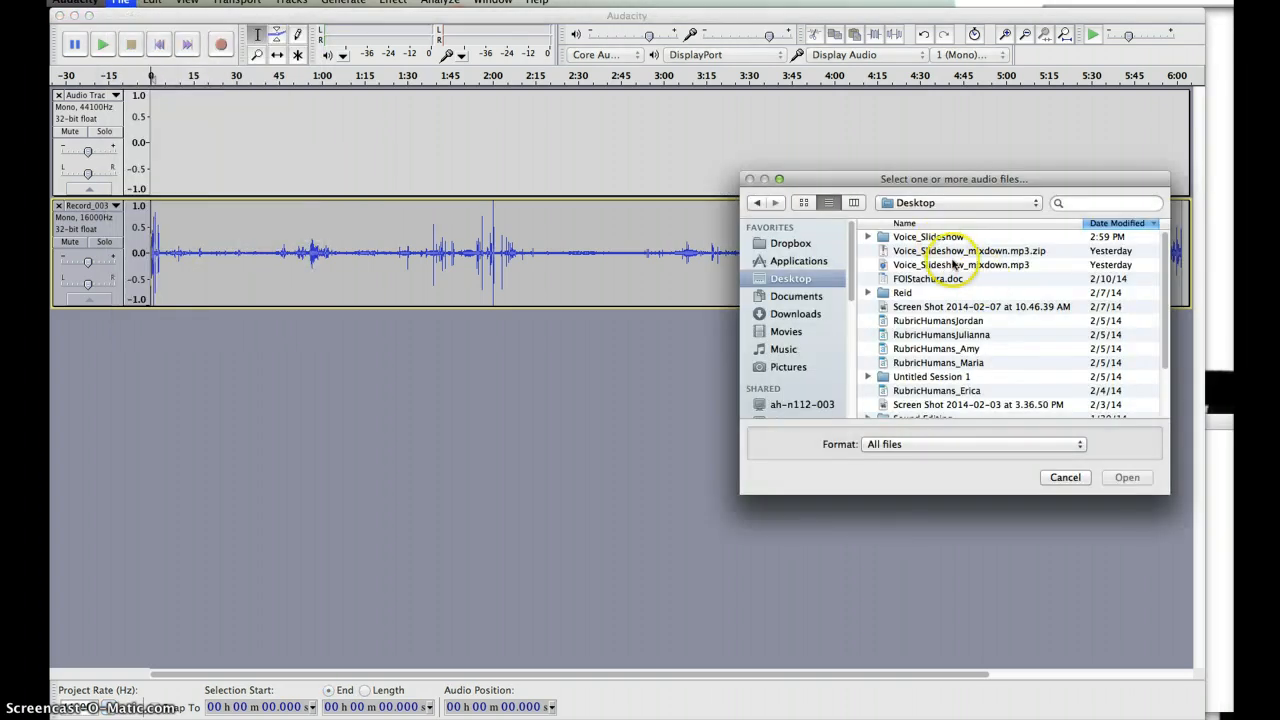
pyautogui.click(955, 266)
pyautogui.click(1126, 477)
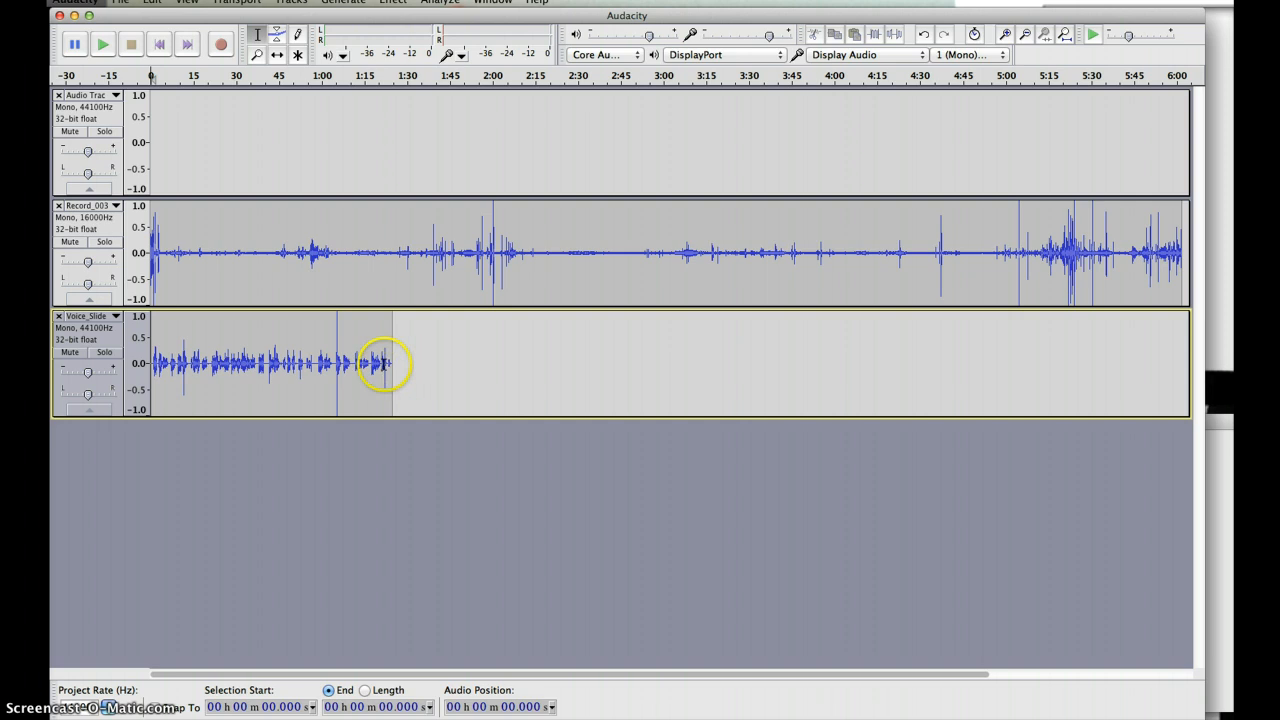
# Step: Copy the entire Voice_Slideshow clip and paste it into the empty audio track at about 1 second
pyautogui.moveTo(393, 359); pyautogui.dragTo(127, 367)
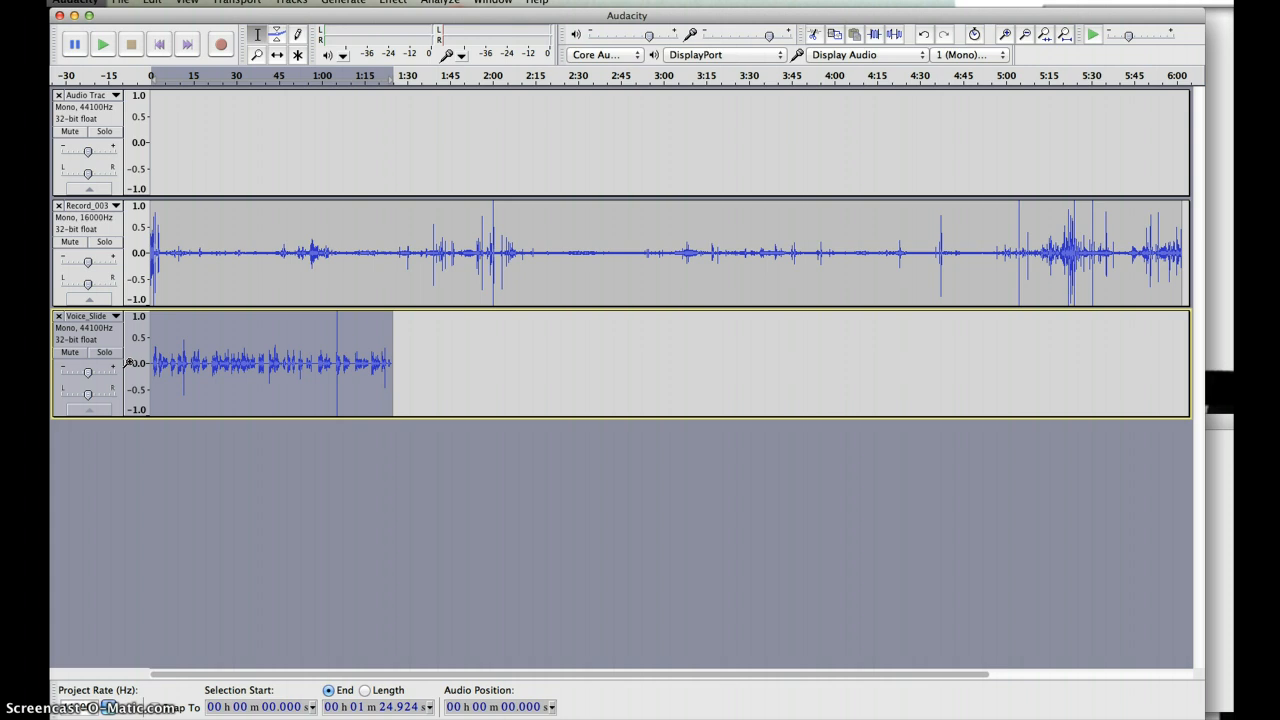
pyautogui.click(151, 117)
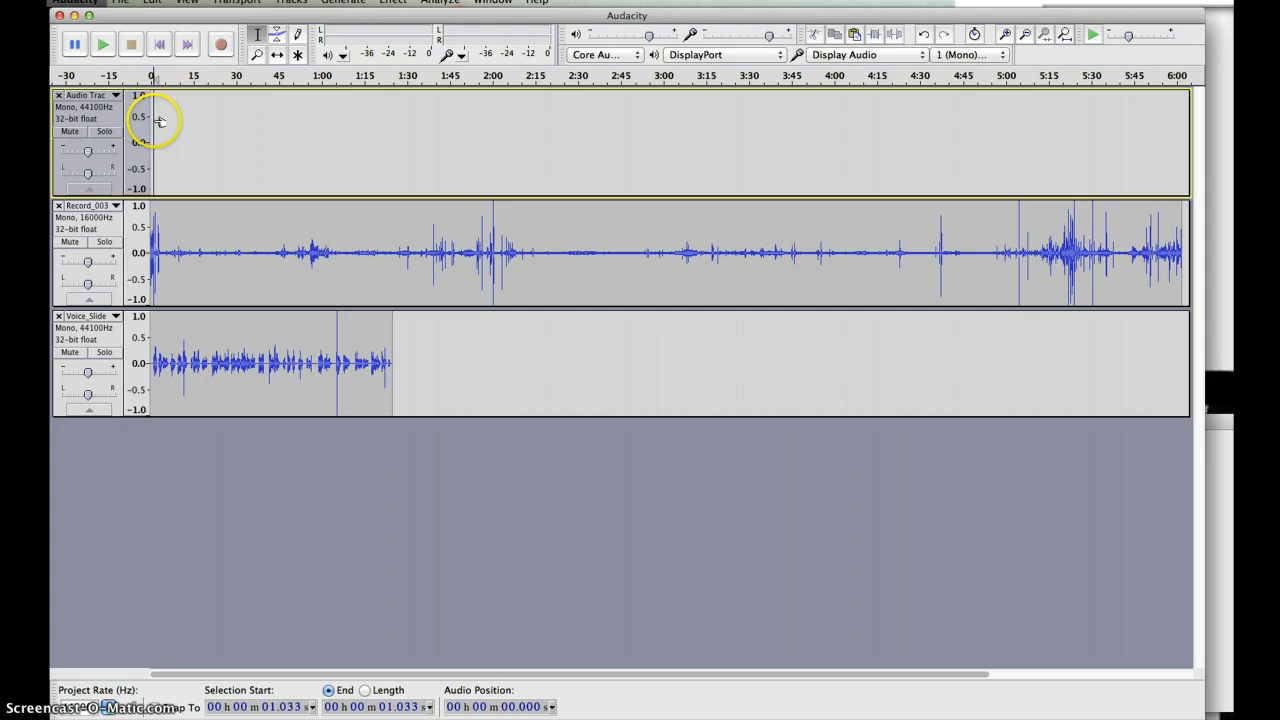
pyautogui.press('super+v')
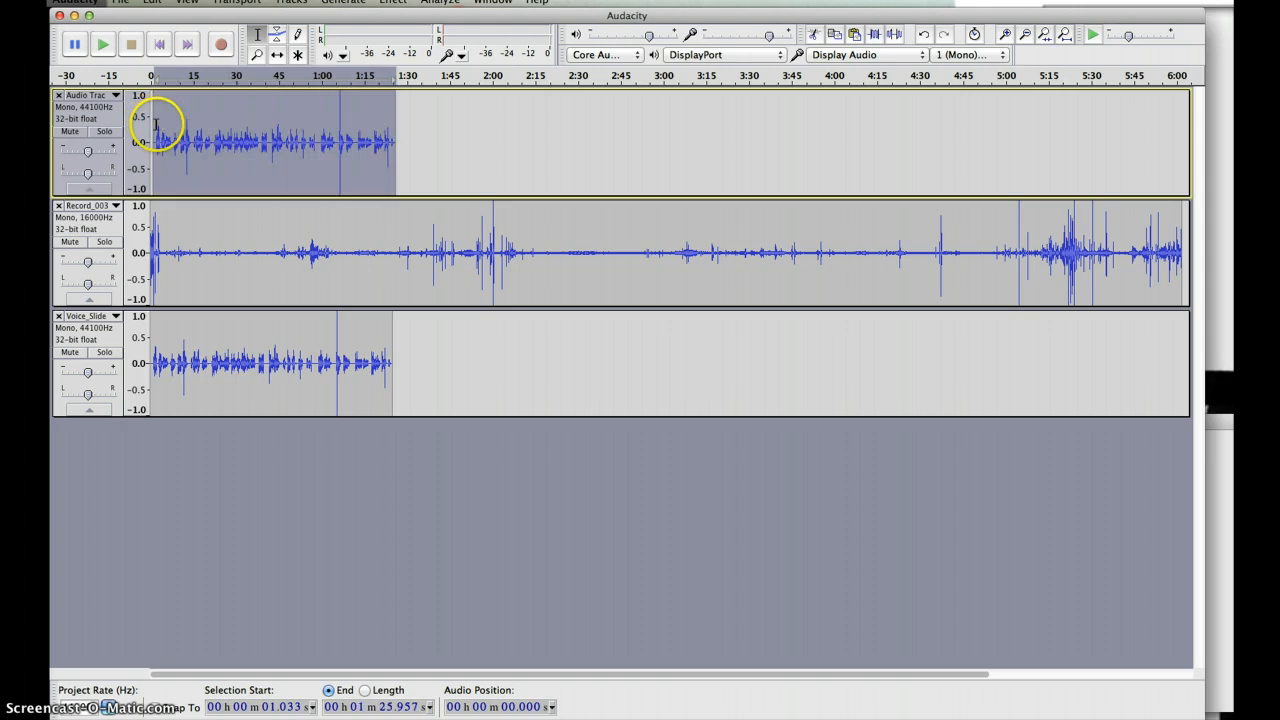
pyautogui.click(221, 76)
pyautogui.press('space')
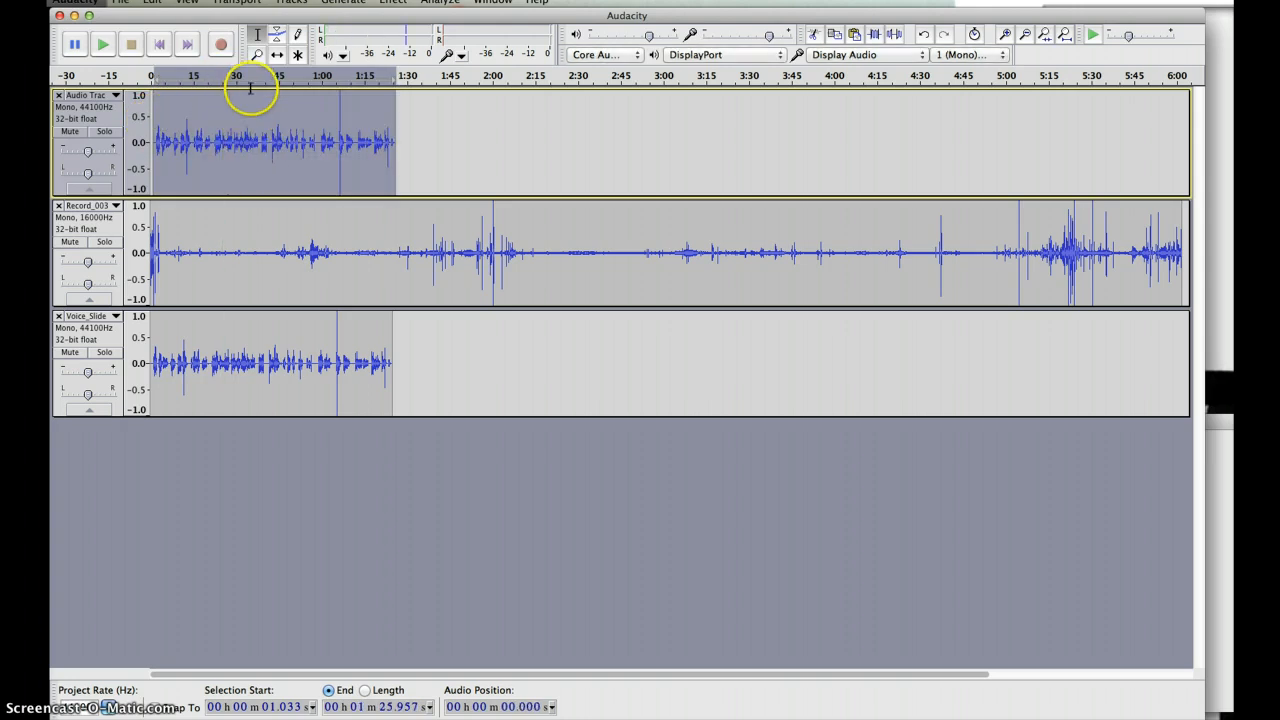
# Step: Select the stretch from about 29 to 37 seconds in the first audio track and look over the available editing tools
pyautogui.moveTo(256, 103); pyautogui.dragTo(232, 110)
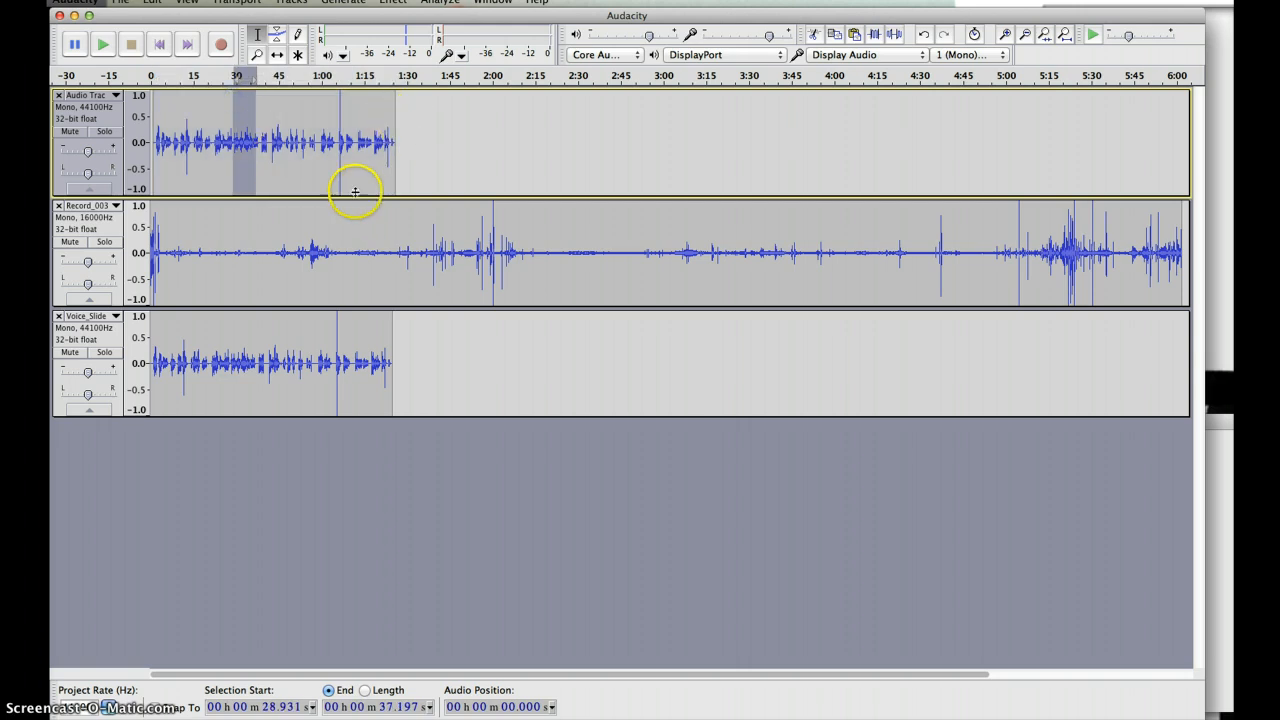
pyautogui.click(257, 57)
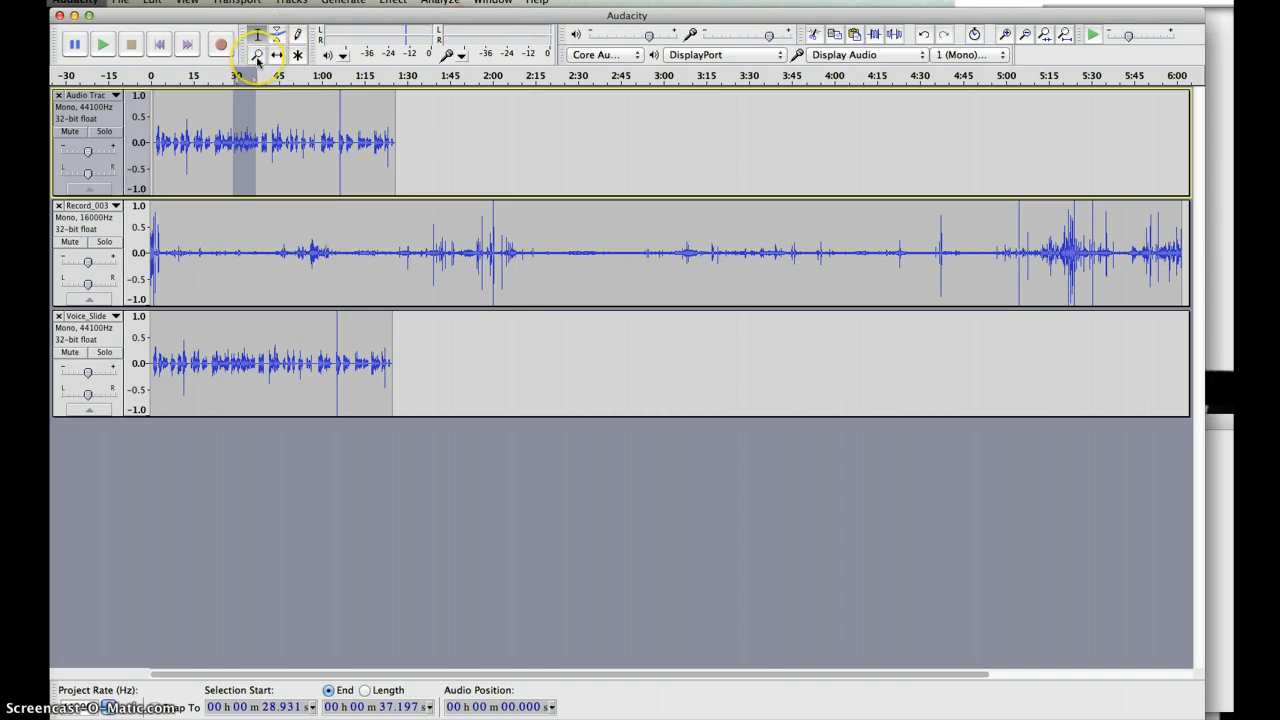
pyautogui.click(275, 57)
pyautogui.click(295, 57)
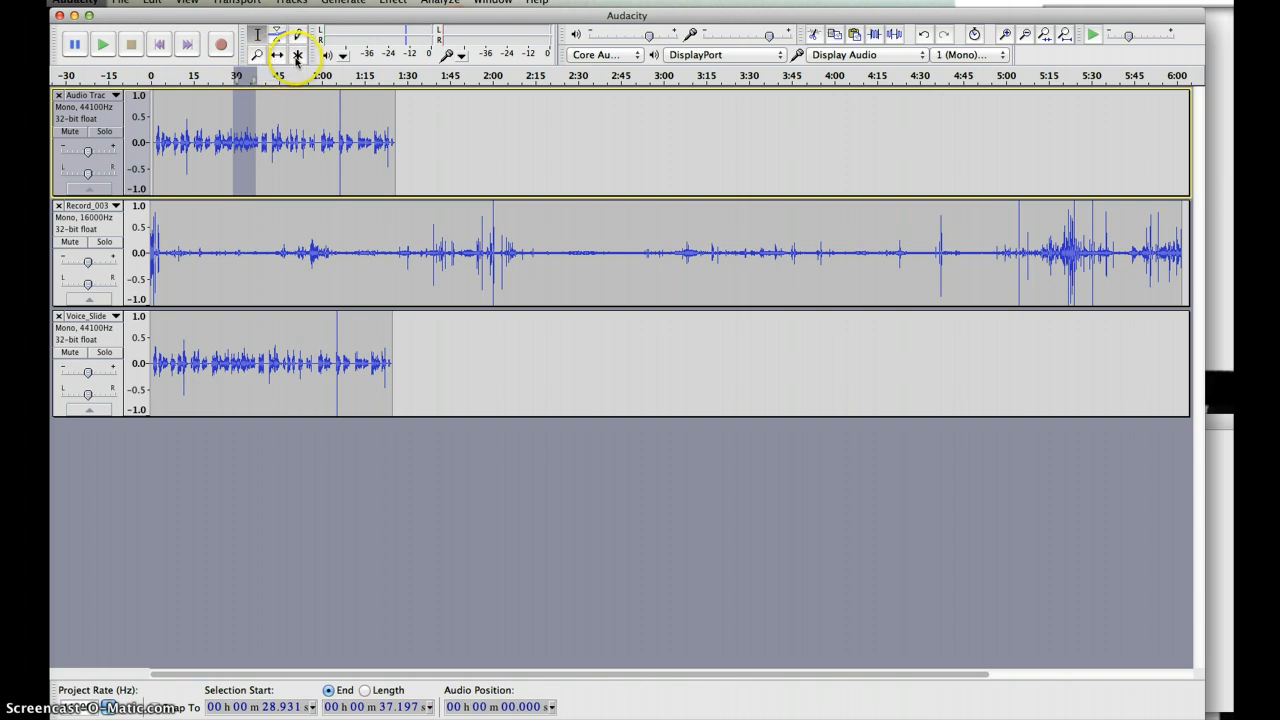
pyautogui.click(297, 57)
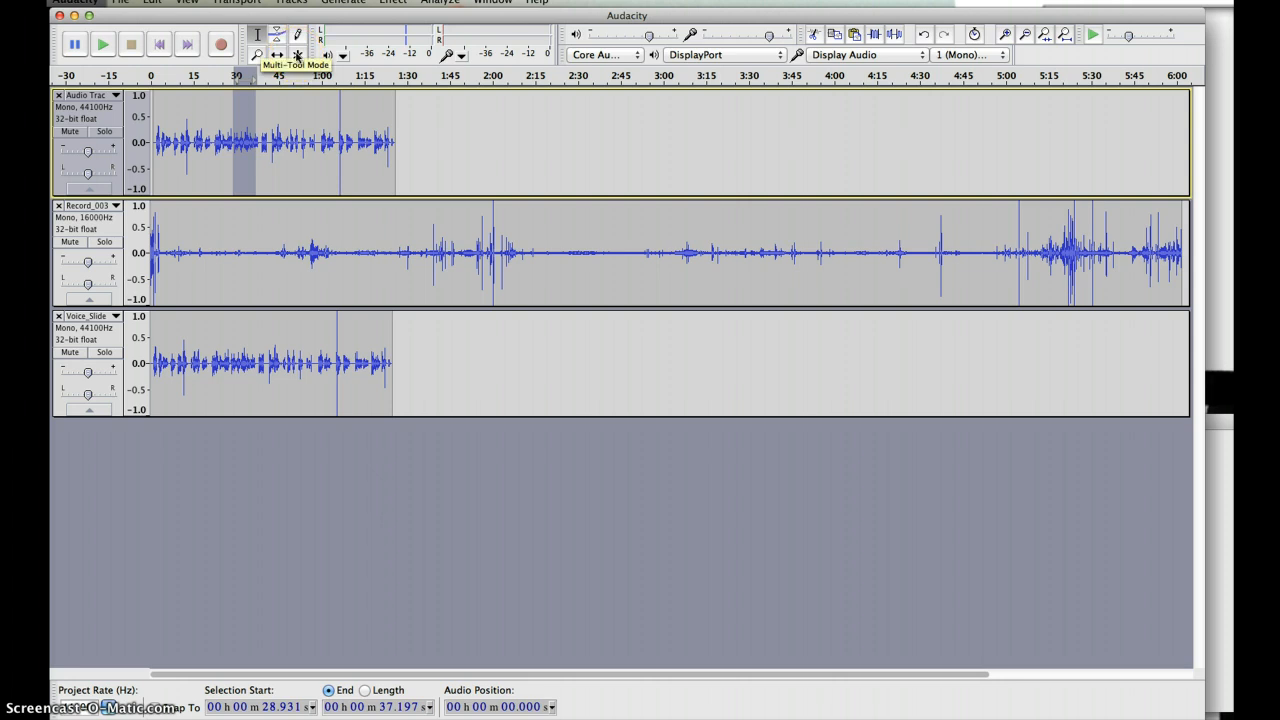
pyautogui.click(298, 35)
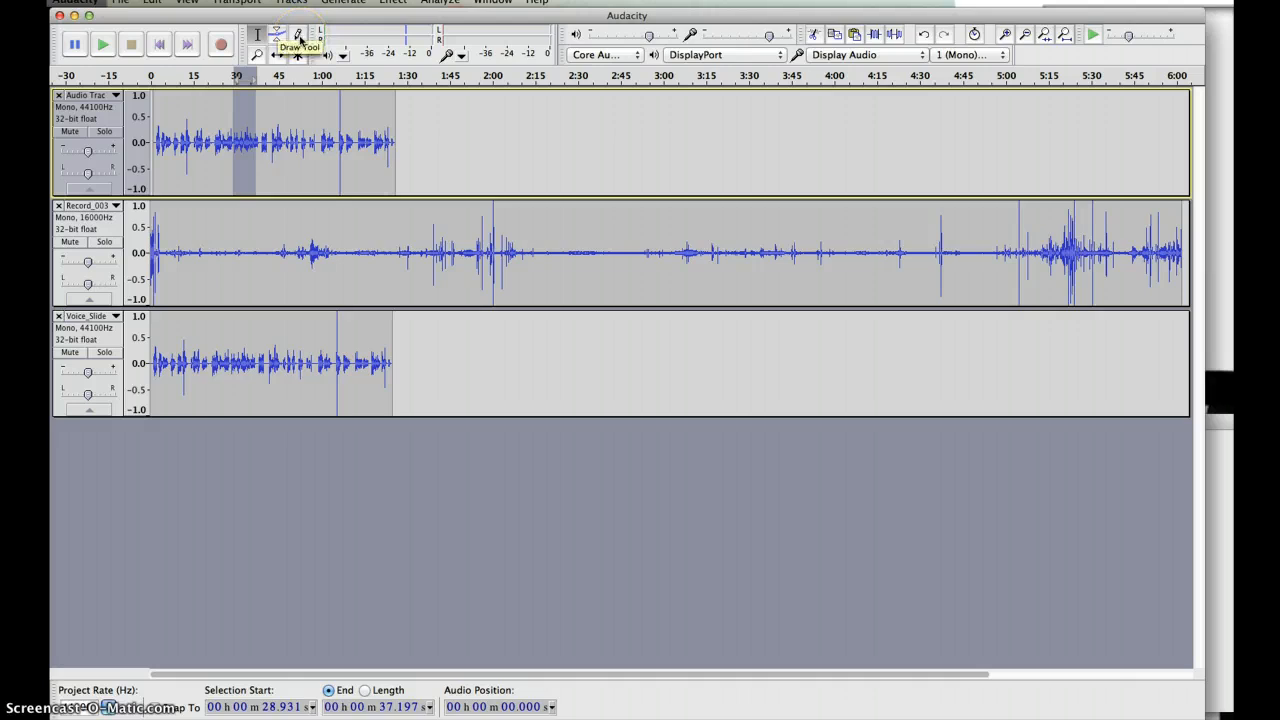
pyautogui.click(277, 34)
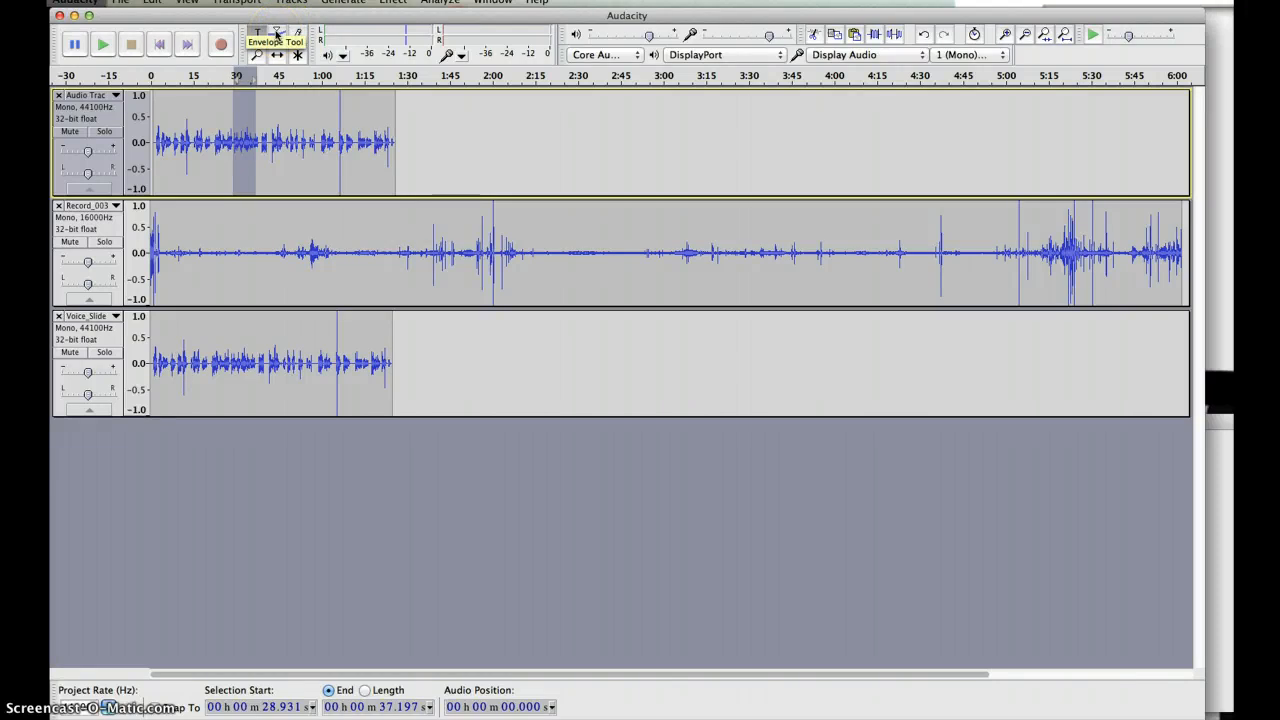
# Step: Move the pasted clip in the first audio track with the Time Shift tool so it starts at 0 seconds
pyautogui.click(277, 54)
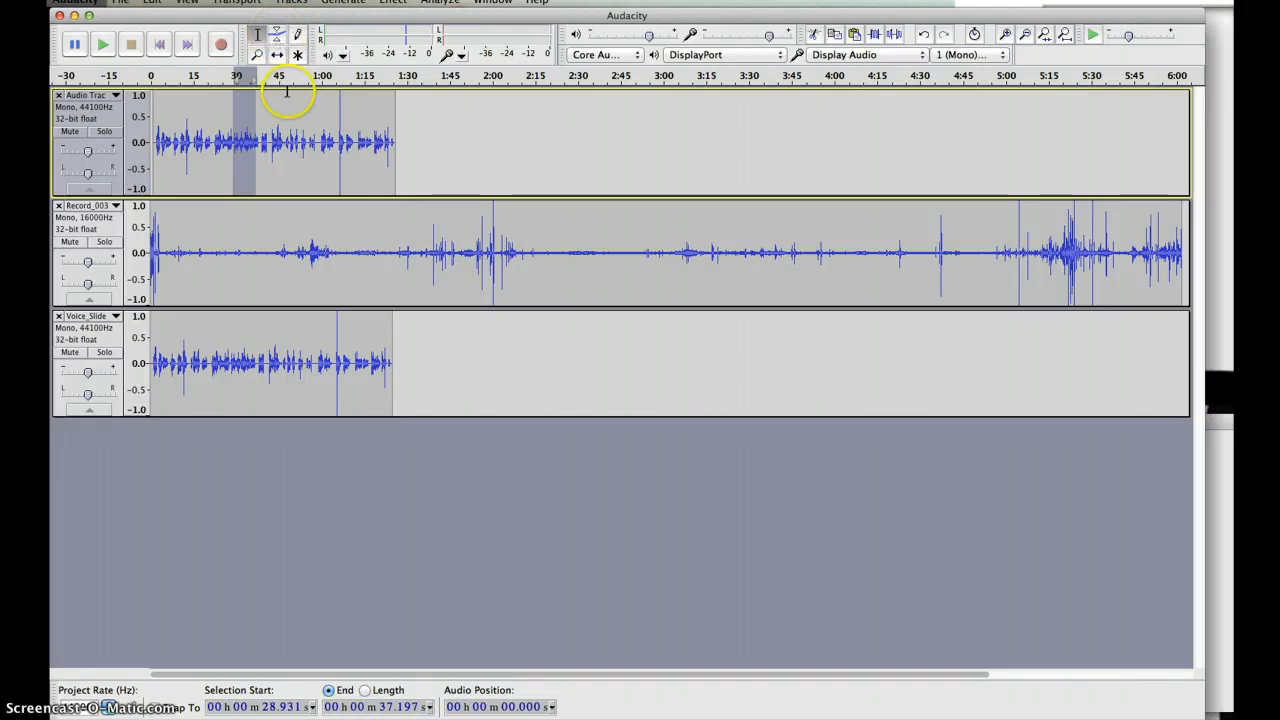
pyautogui.click(269, 183)
pyautogui.moveTo(269, 183)
pyautogui.mouseDown()
pyautogui.moveTo(266, 162)
pyautogui.moveTo(280, 165)
pyautogui.moveTo(263, 163)
pyautogui.moveTo(278, 161)
pyautogui.mouseUp()
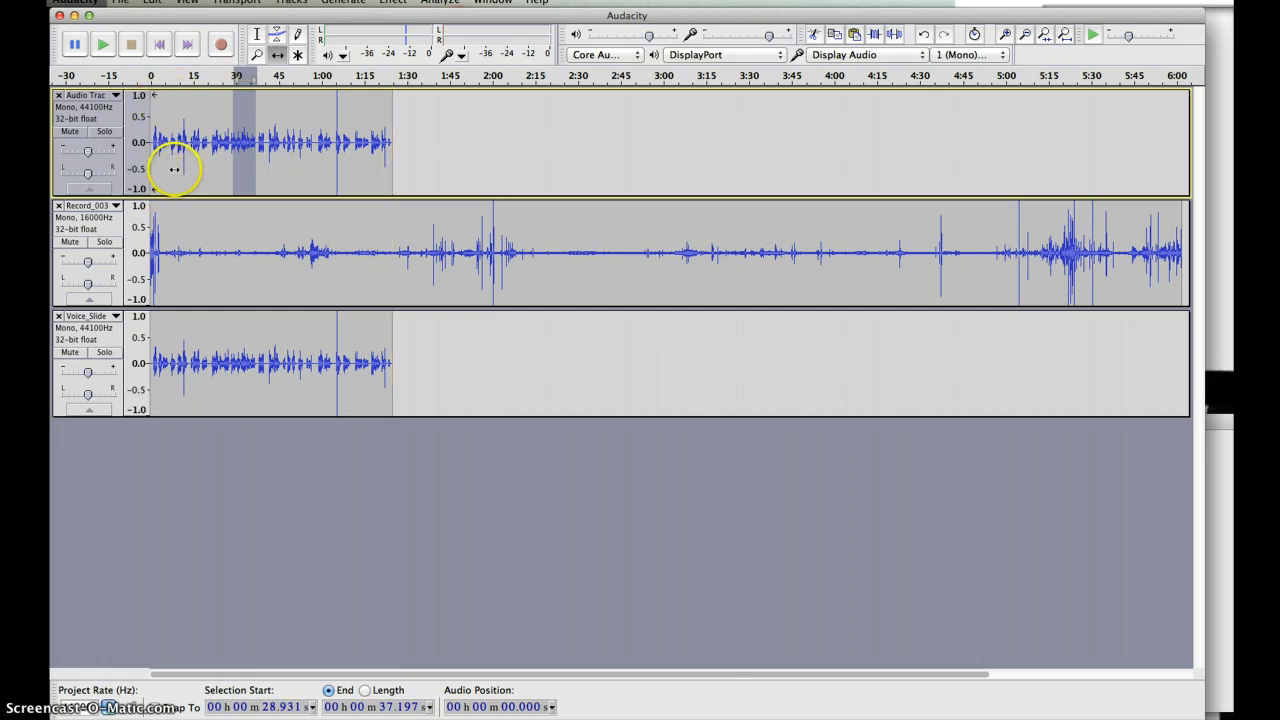
pyautogui.moveTo(228, 165)
pyautogui.mouseDown()
pyautogui.moveTo(214, 164)
pyautogui.moveTo(227, 162)
pyautogui.mouseUp()
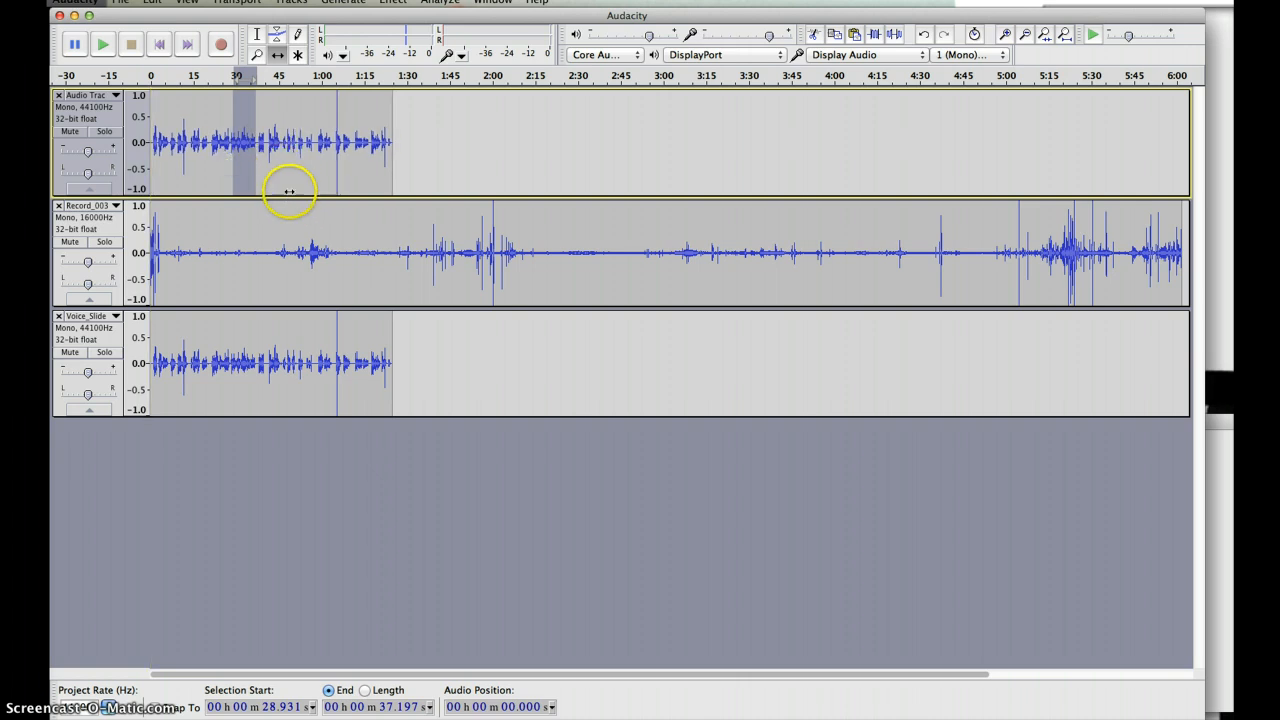
# Step: Return to the Selection tool and mute the original Voice_Slideshow track
pyautogui.click(257, 35)
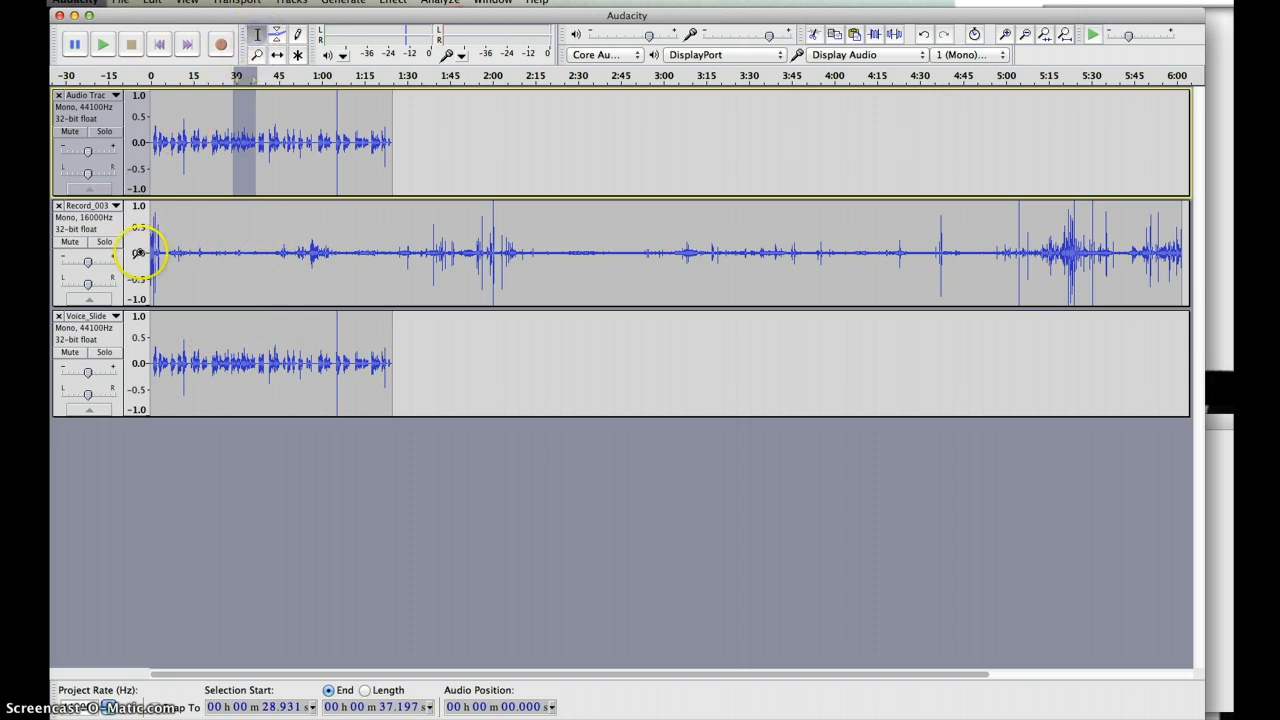
pyautogui.click(70, 352)
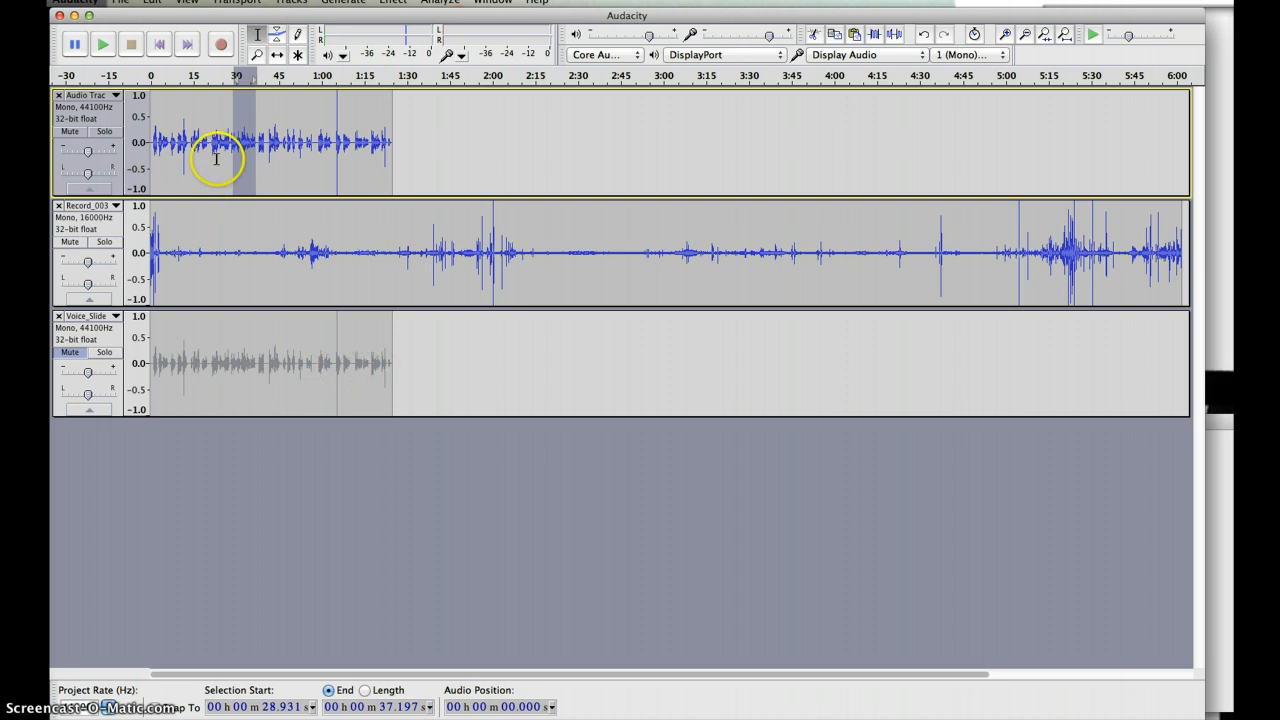
# Step: Cut the section from about 41 to 53 seconds out of the first audio track and paste it back at the same point
pyautogui.click(268, 140)
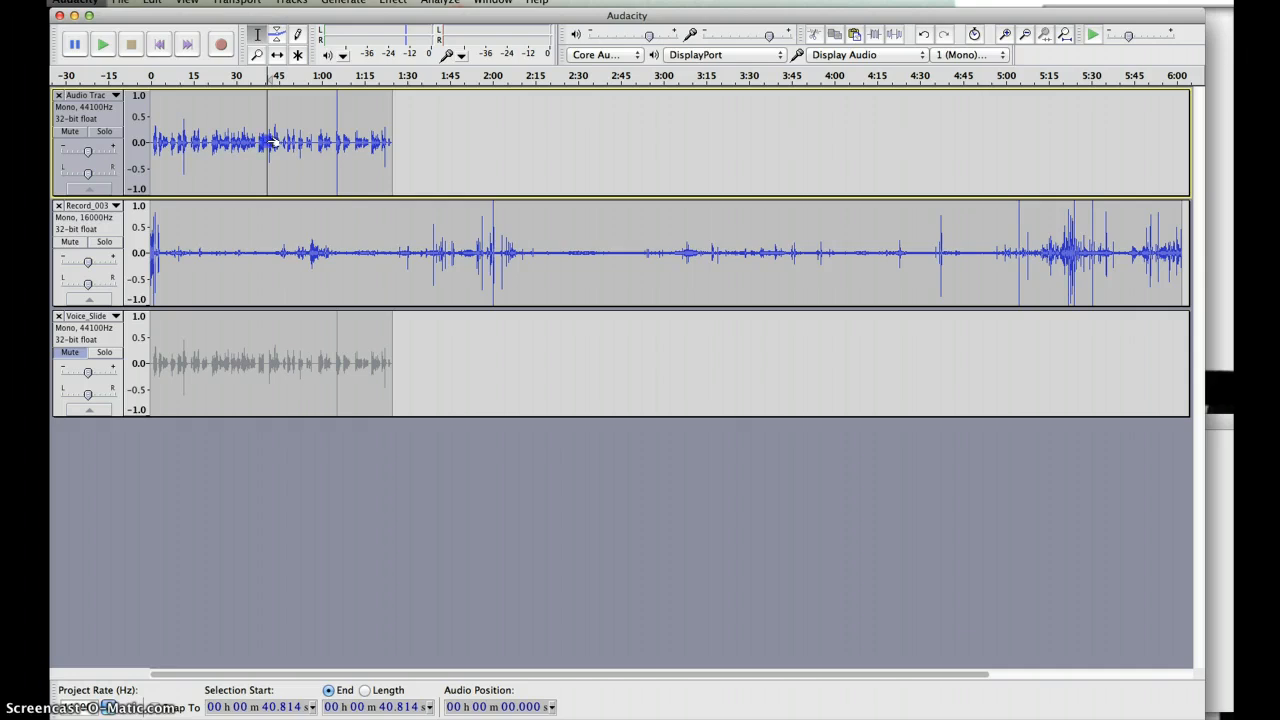
pyautogui.moveTo(272, 141); pyautogui.dragTo(302, 140)
pyautogui.press('Delete')
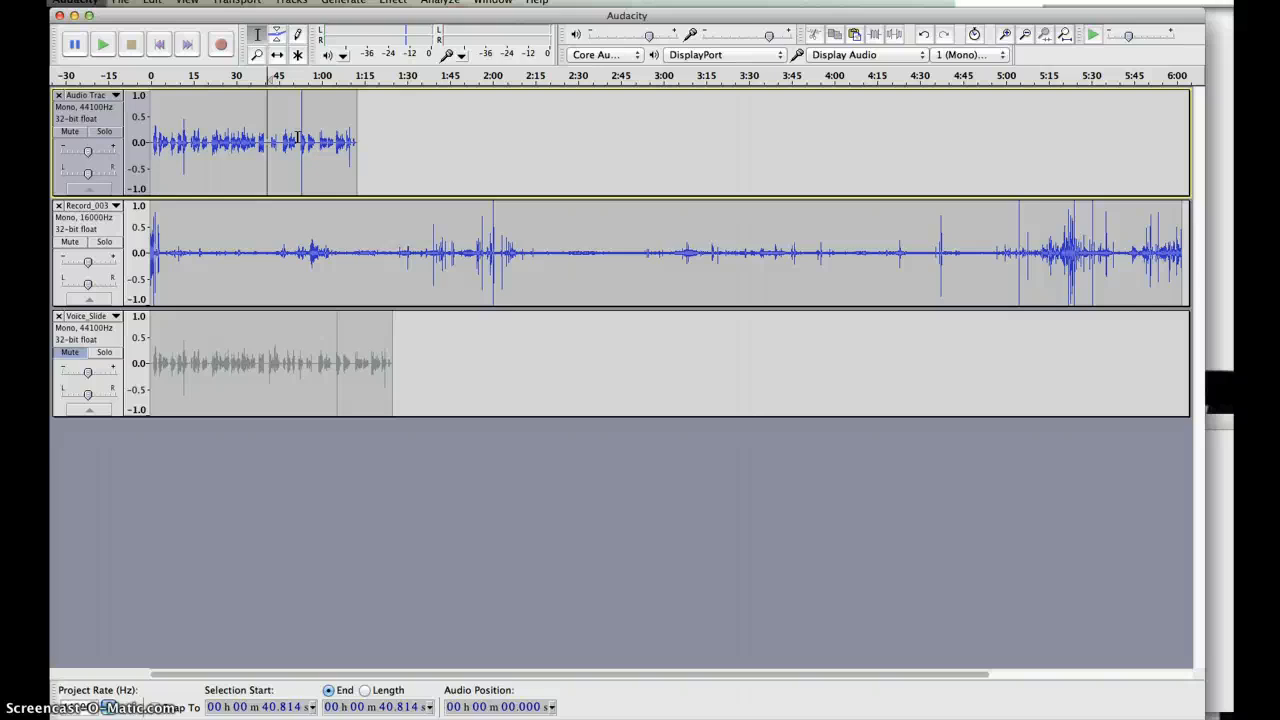
pyautogui.press('super+v')
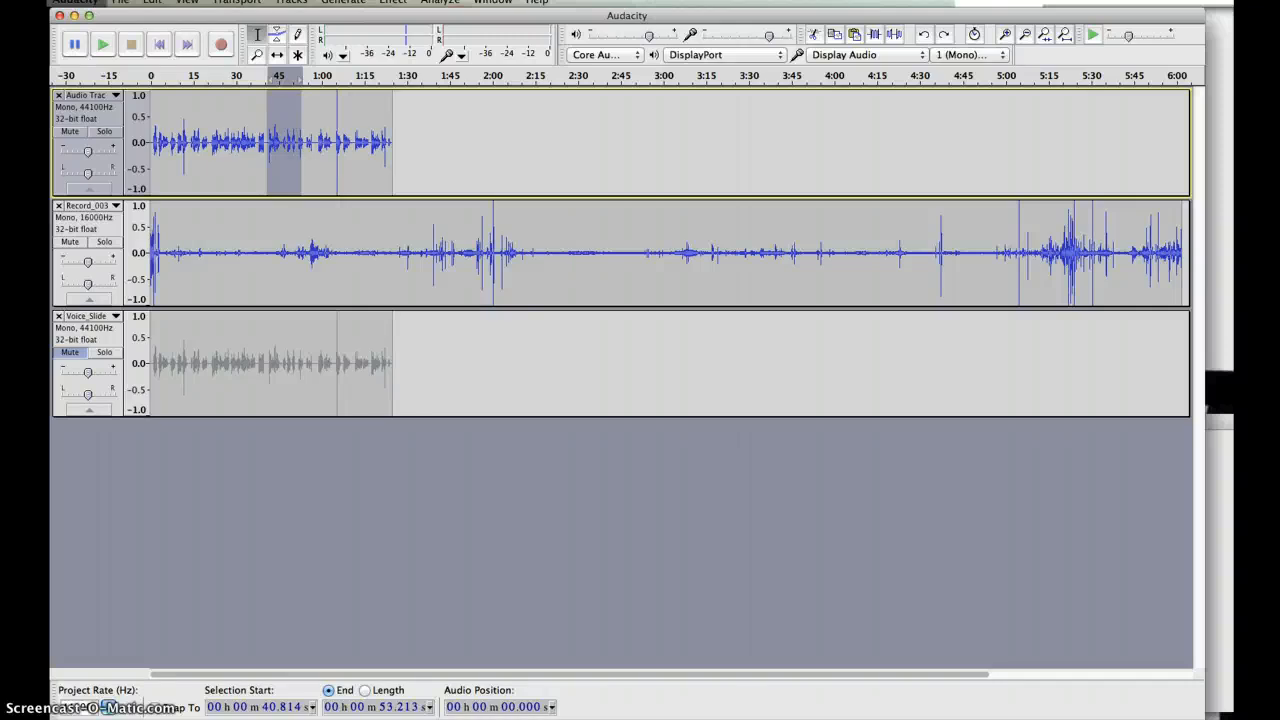
# Step: Place the cursor at about 1 minute 5 seconds in the first audio track and mute that track
pyautogui.click(335, 130)
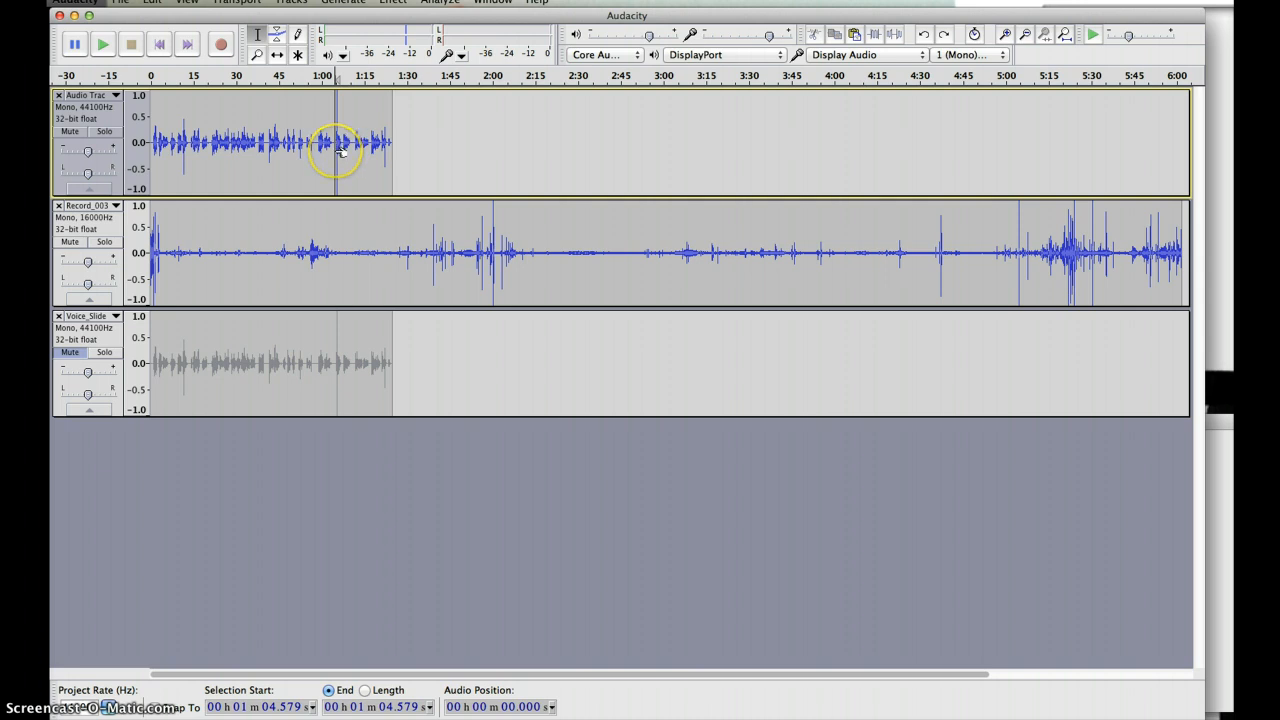
pyautogui.click(80, 138)
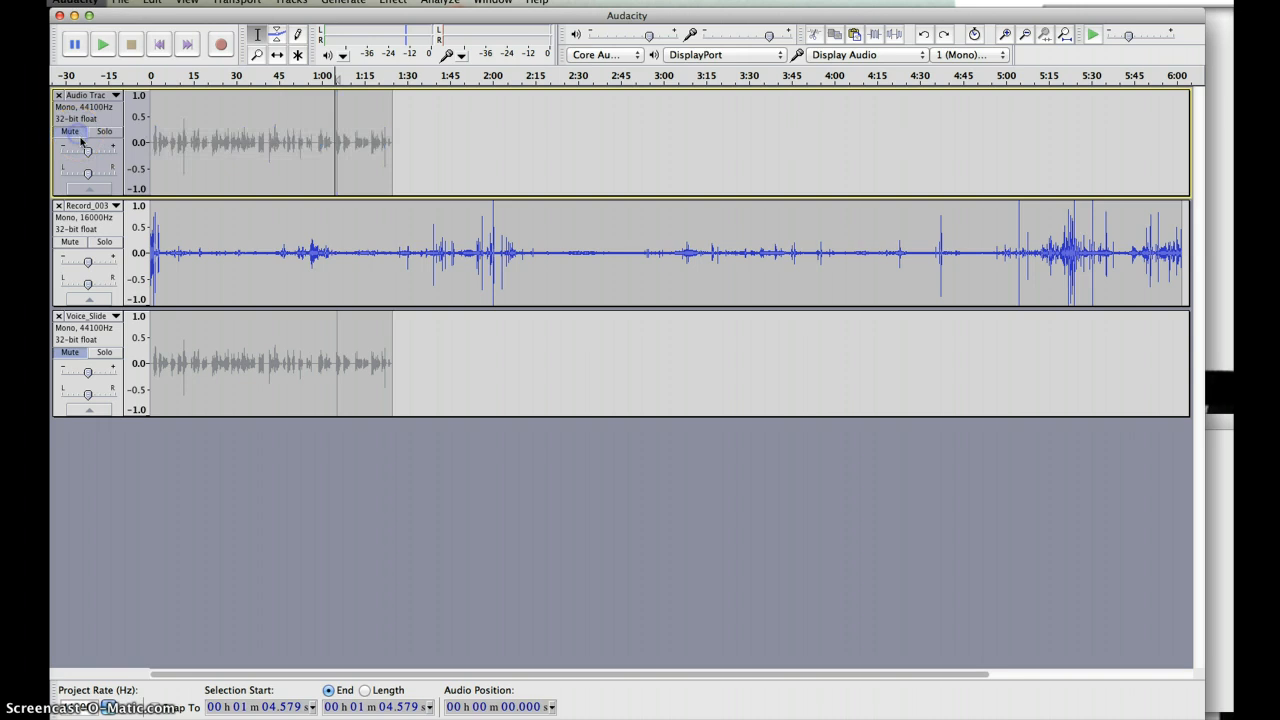
# Step: Solo the Record_003 track and play its opening seconds from 0
pyautogui.click(106, 242)
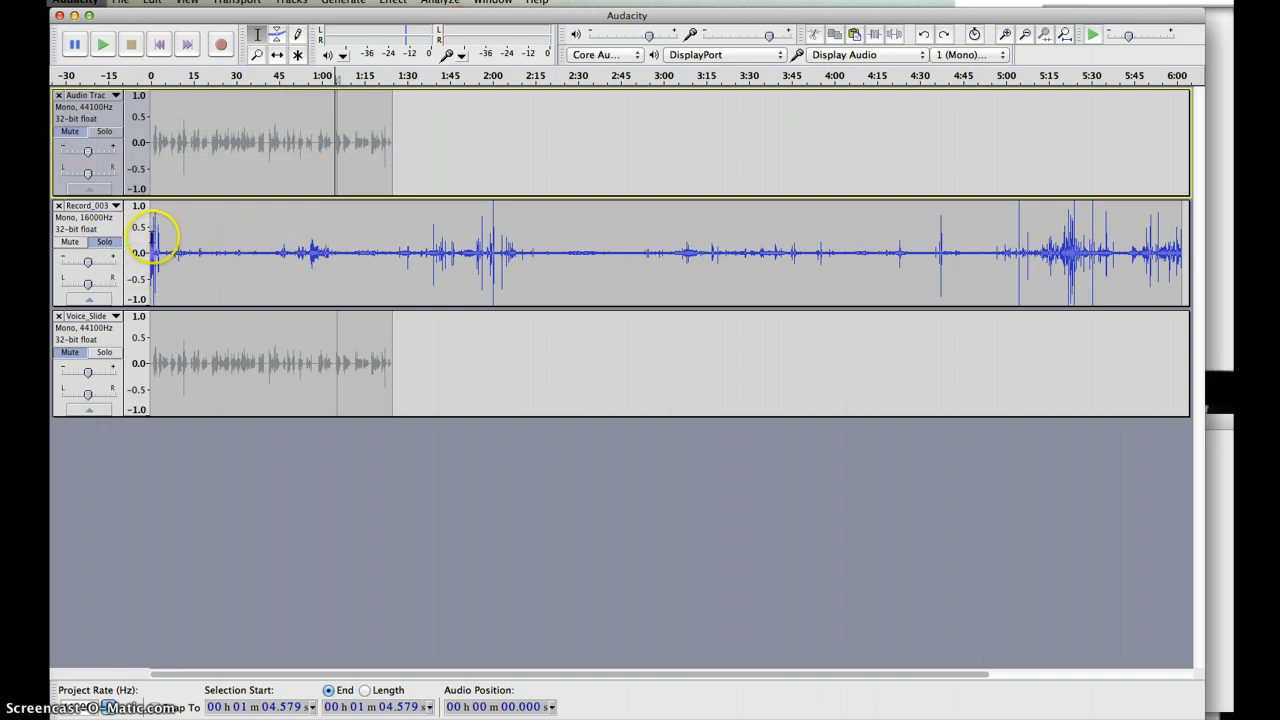
pyautogui.click(152, 238)
pyautogui.press('space')
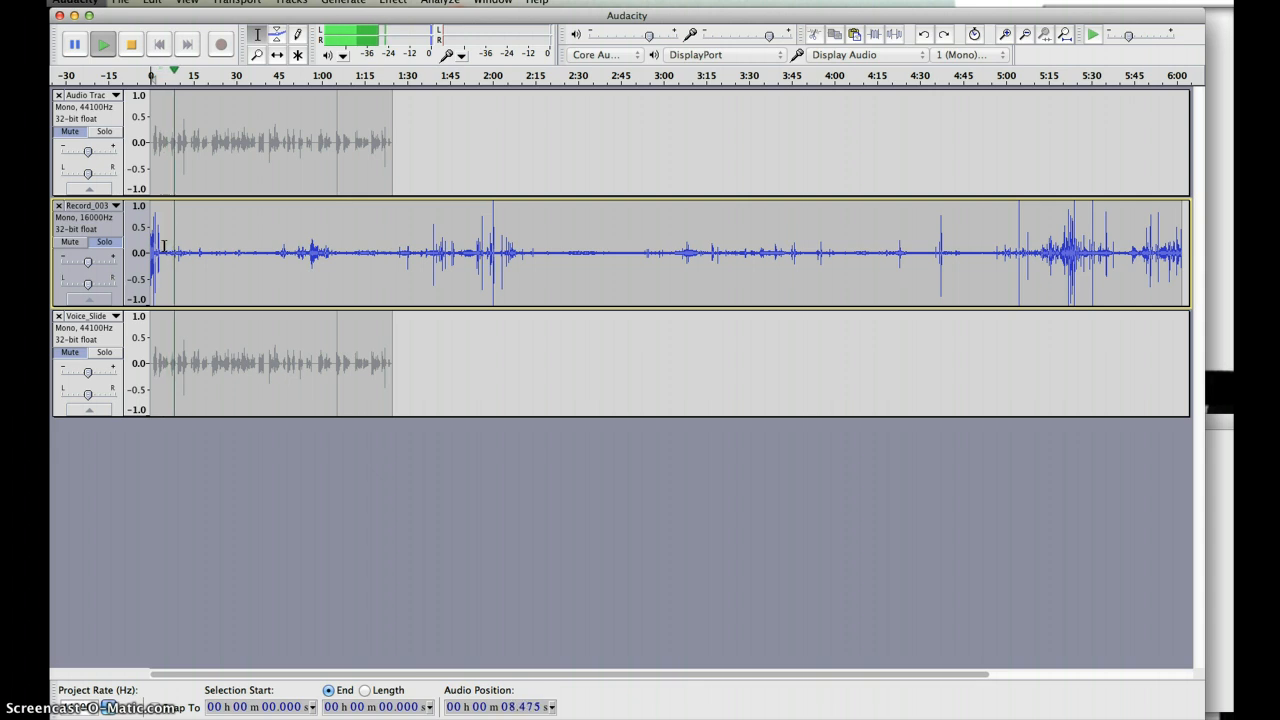
pyautogui.press('space')
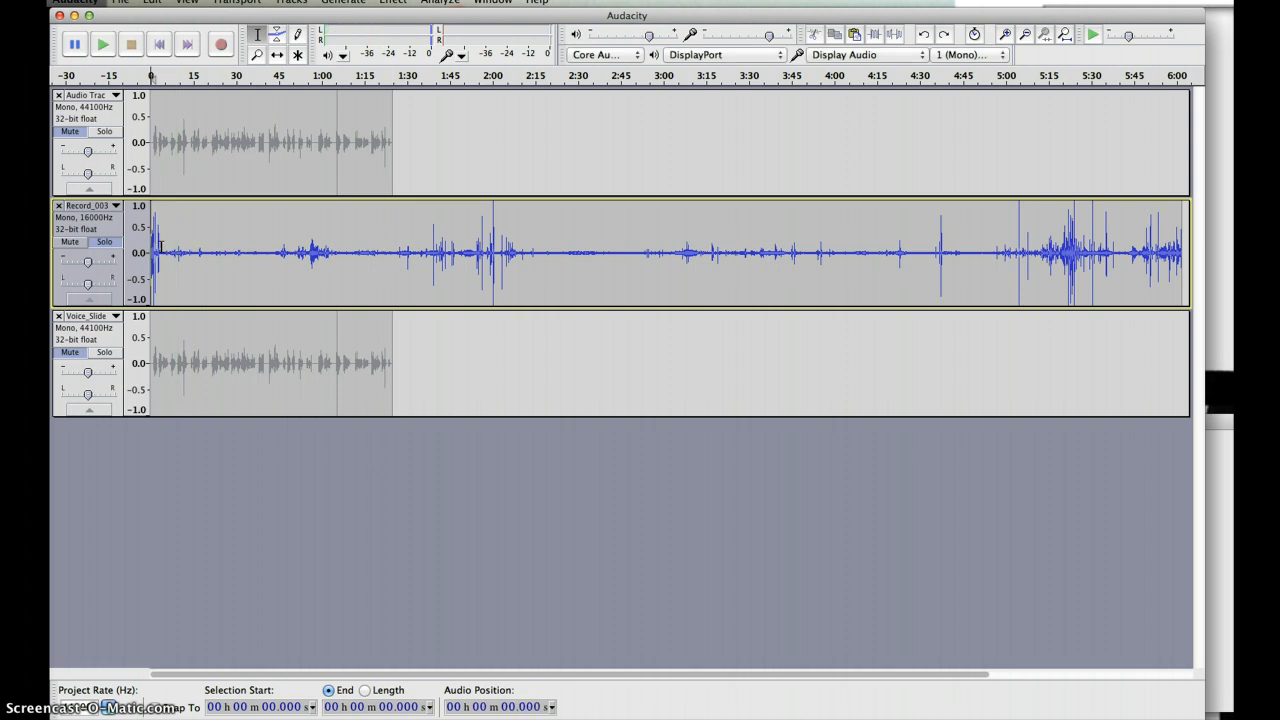
# Step: Amplify the Record_003 section from about 3.4 seconds to 1 minute 54.7 seconds by 4.2 dB, previewing the effect before applying it
pyautogui.moveTo(158, 247); pyautogui.dragTo(477, 269)
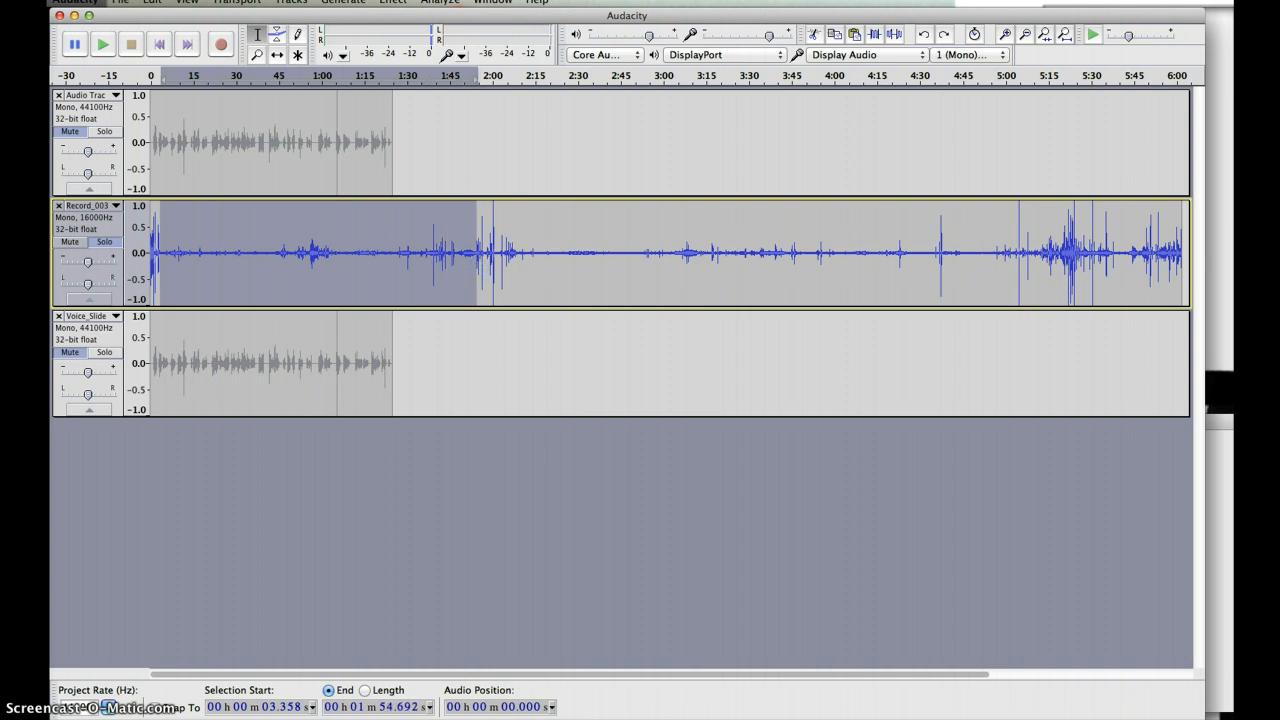
pyautogui.click(393, 2)
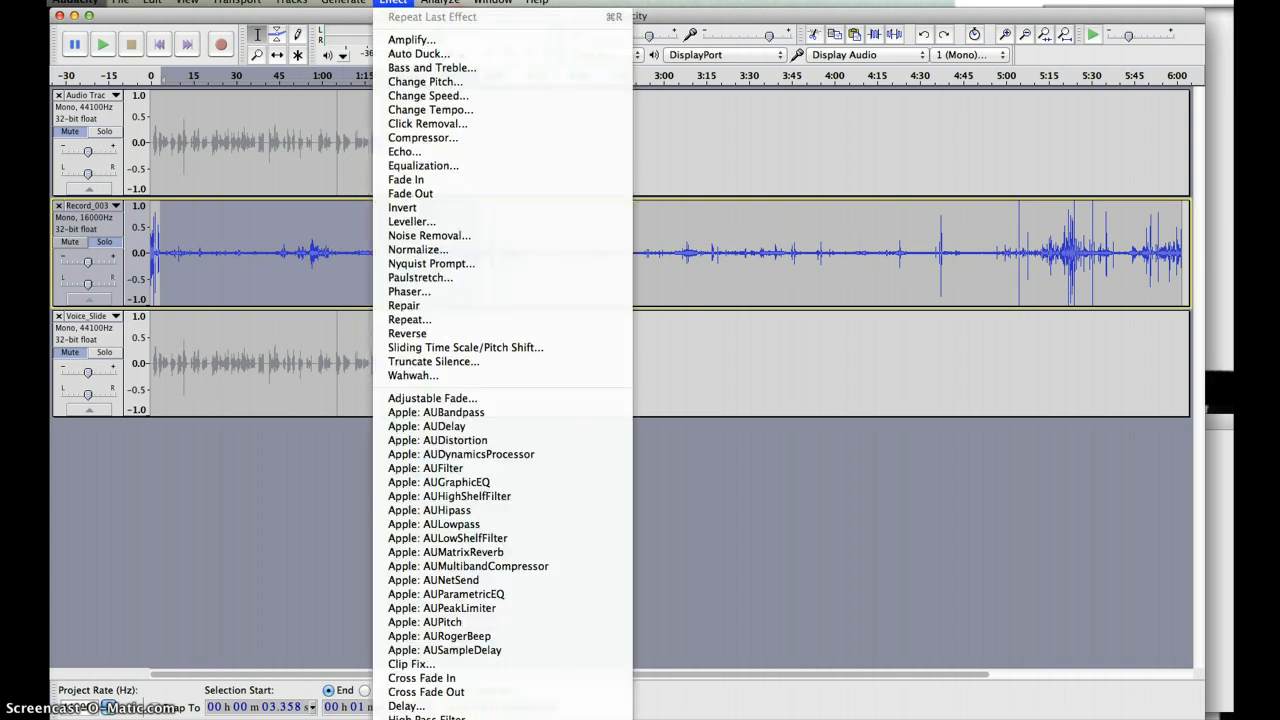
pyautogui.click(395, 40)
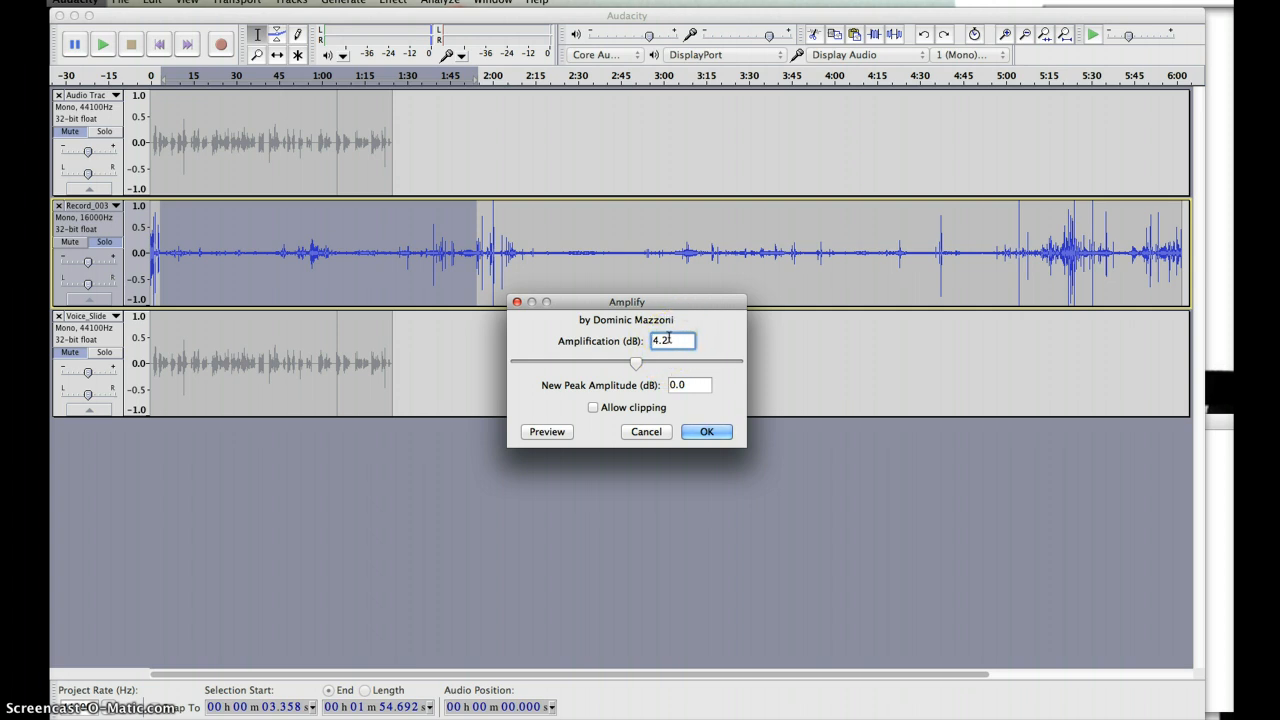
pyautogui.click(549, 433)
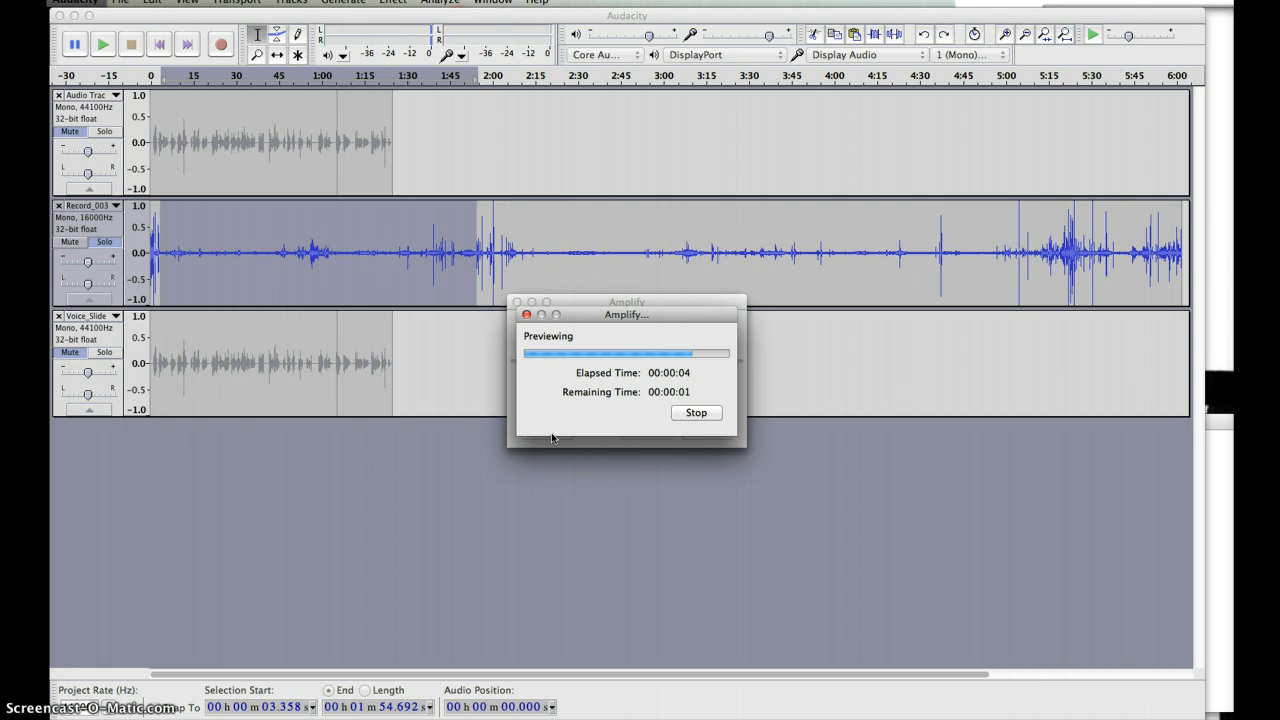
pyautogui.click(718, 412)
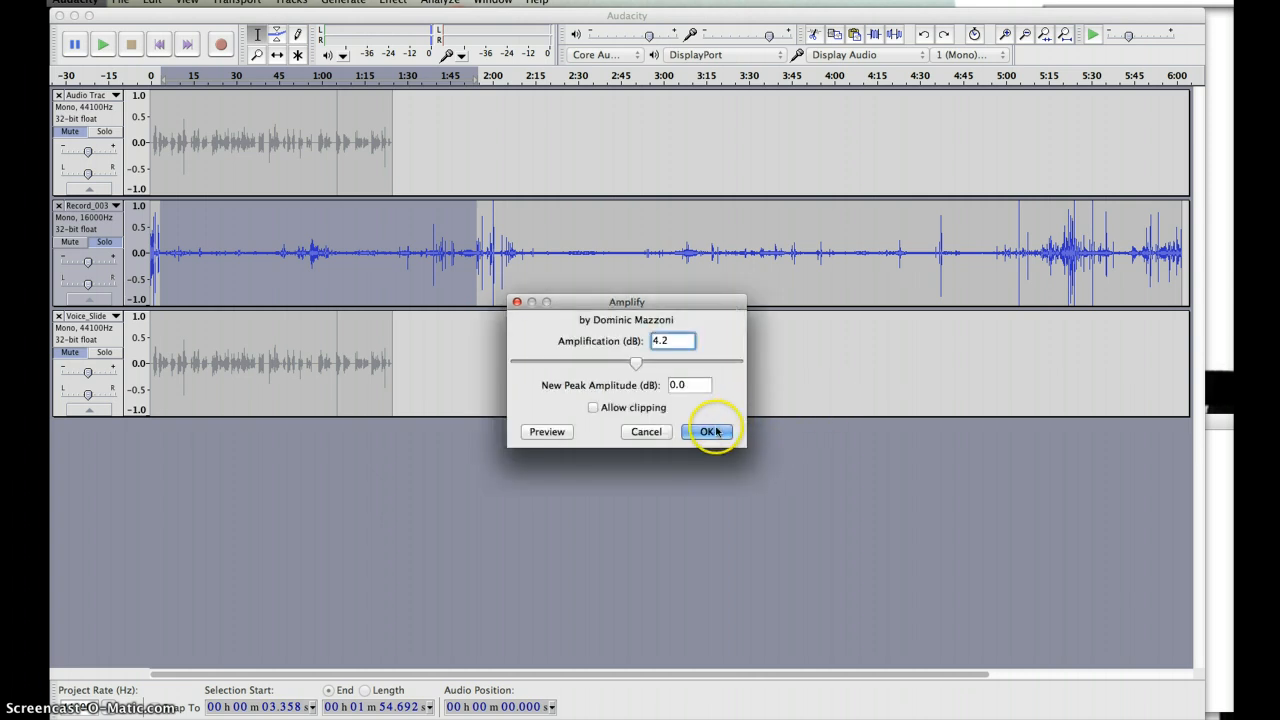
pyautogui.click(714, 432)
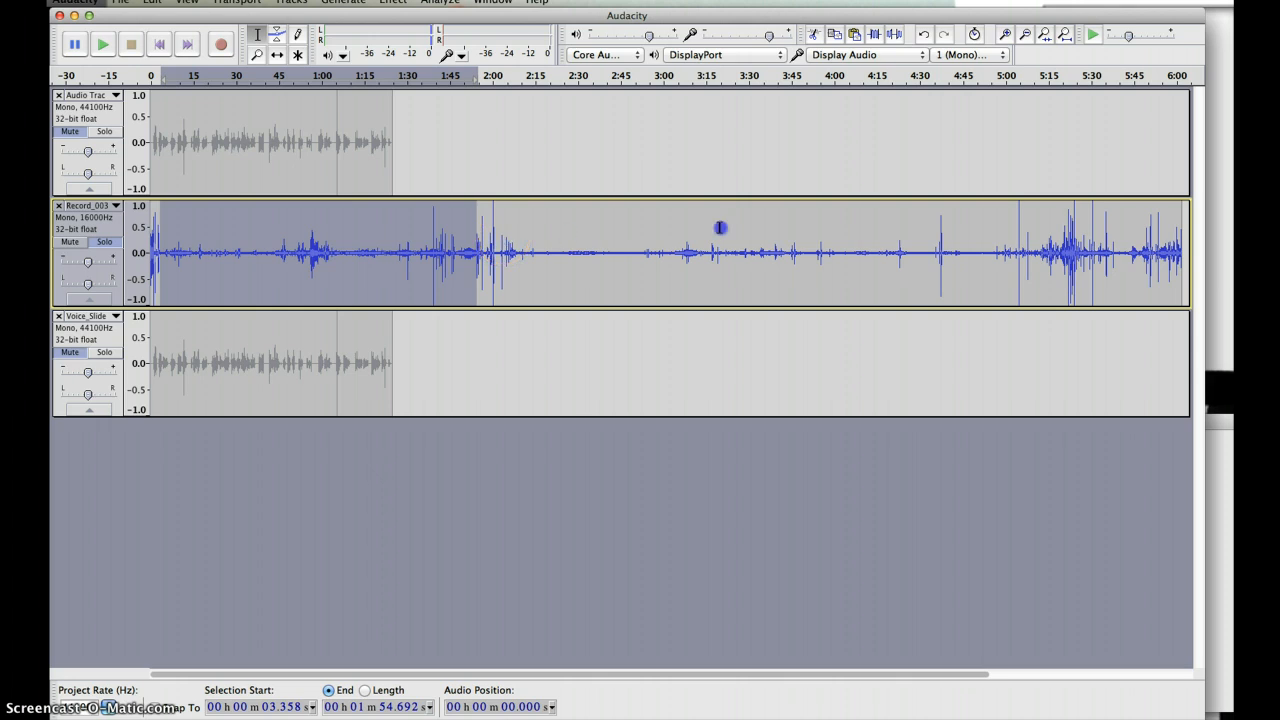
# Step: Normalize the Record_003 section from about 2 minutes 3.7 seconds to 4 minutes 36.4 seconds to a maximum amplitude of -3.0 dB
pyautogui.moveTo(502, 228); pyautogui.dragTo(936, 222)
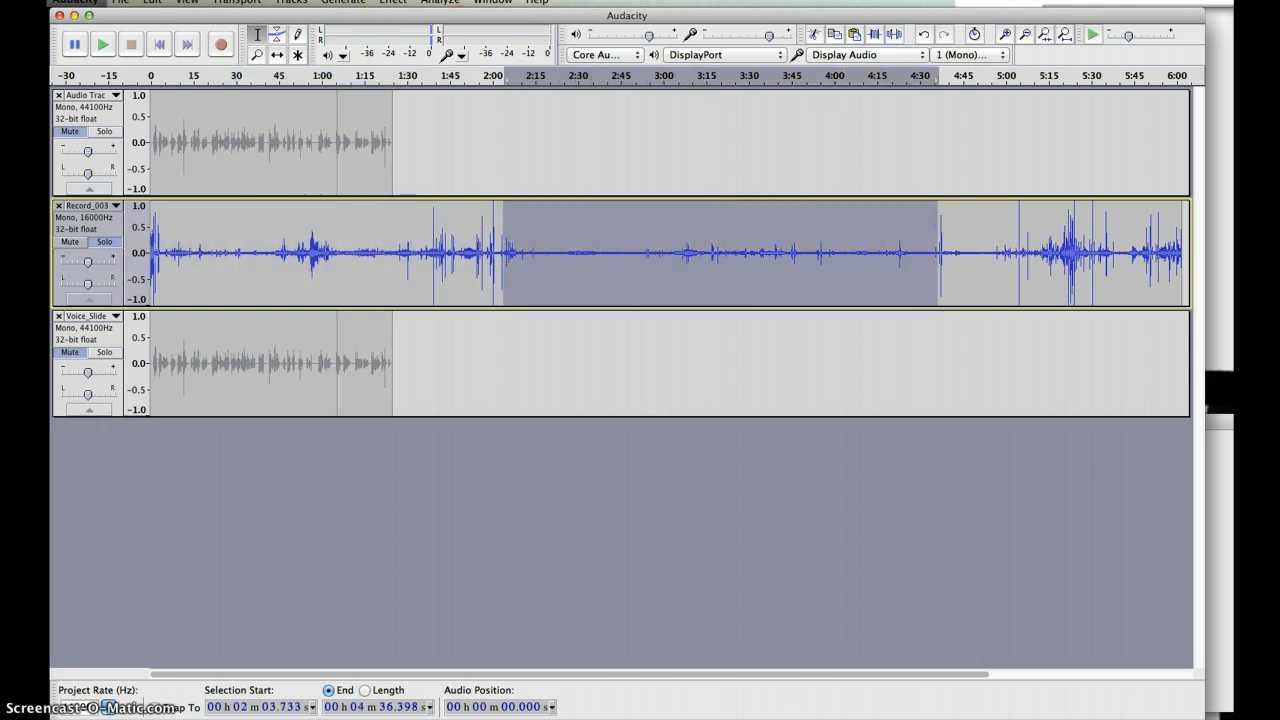
pyautogui.click(393, 1)
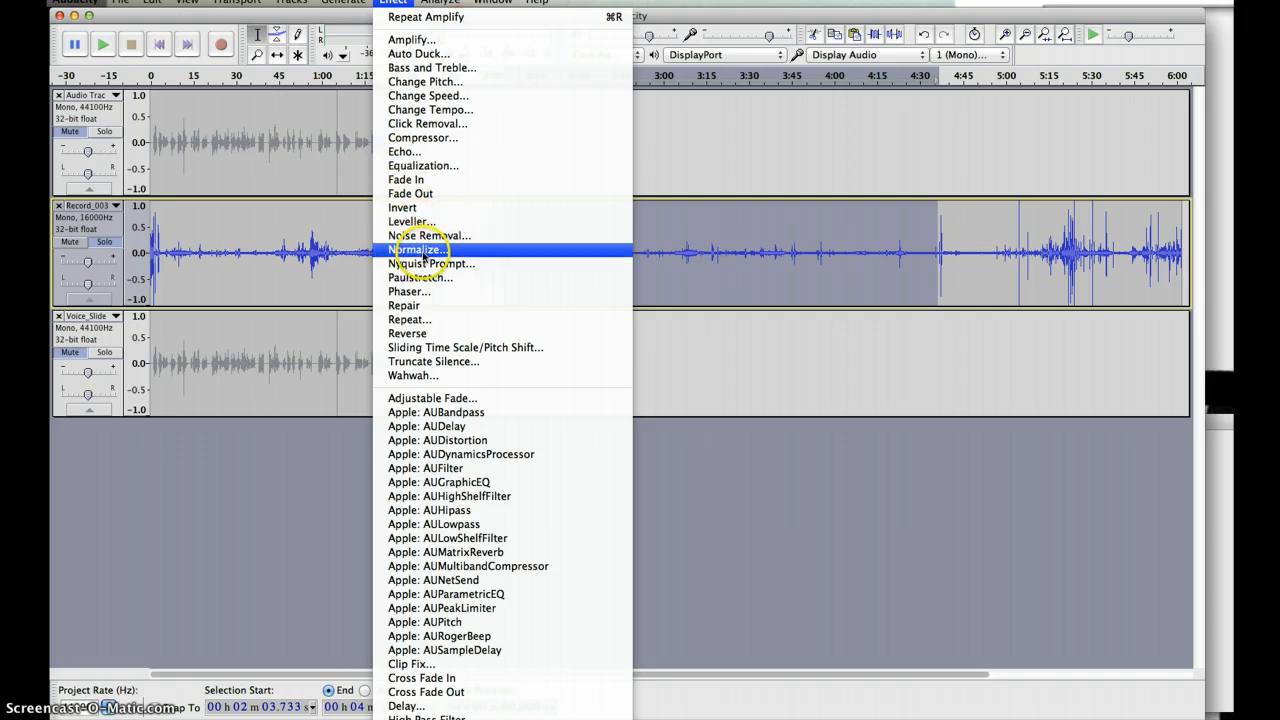
pyautogui.click(422, 250)
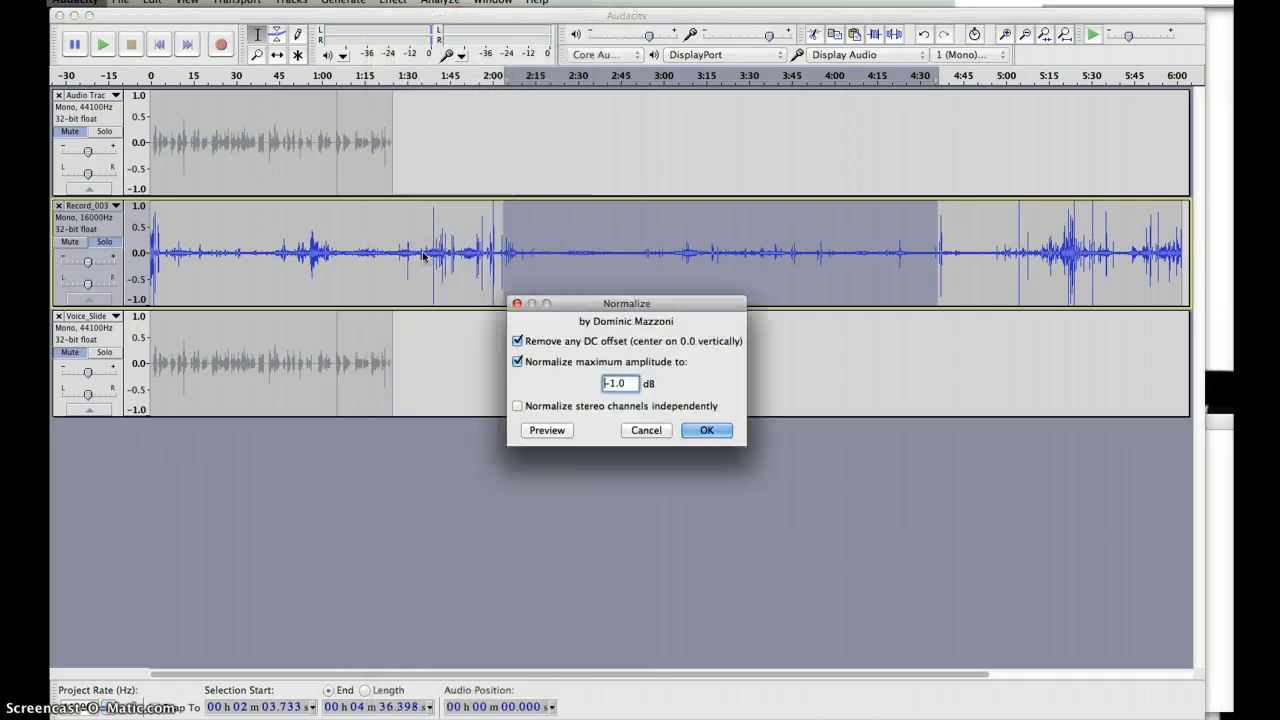
pyautogui.click(615, 380)
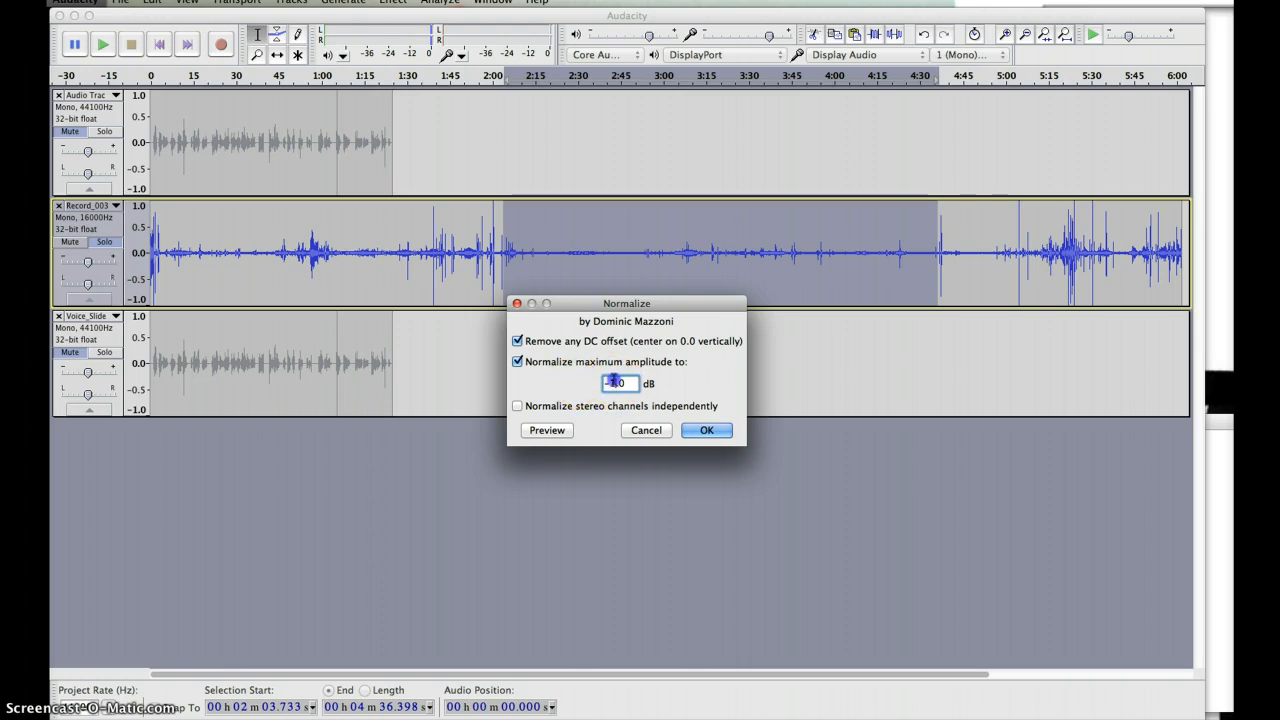
pyautogui.press('BackSpace')
pyautogui.write('3')
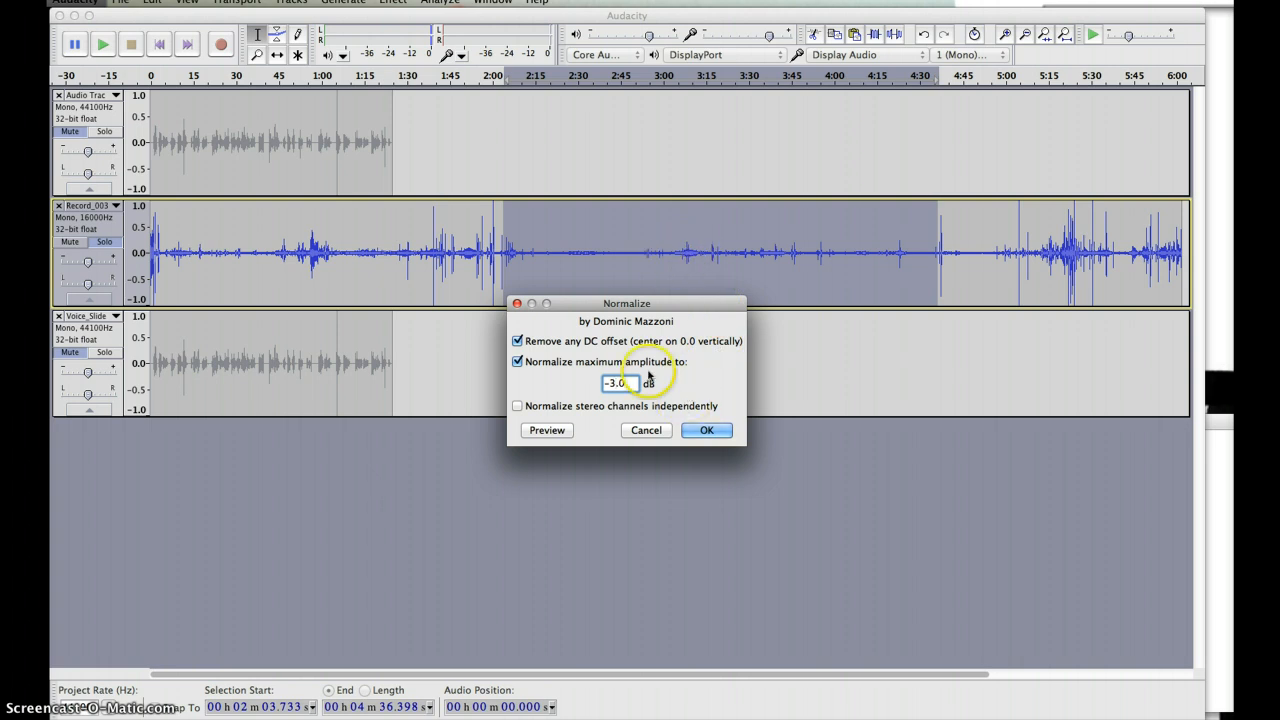
pyautogui.click(706, 433)
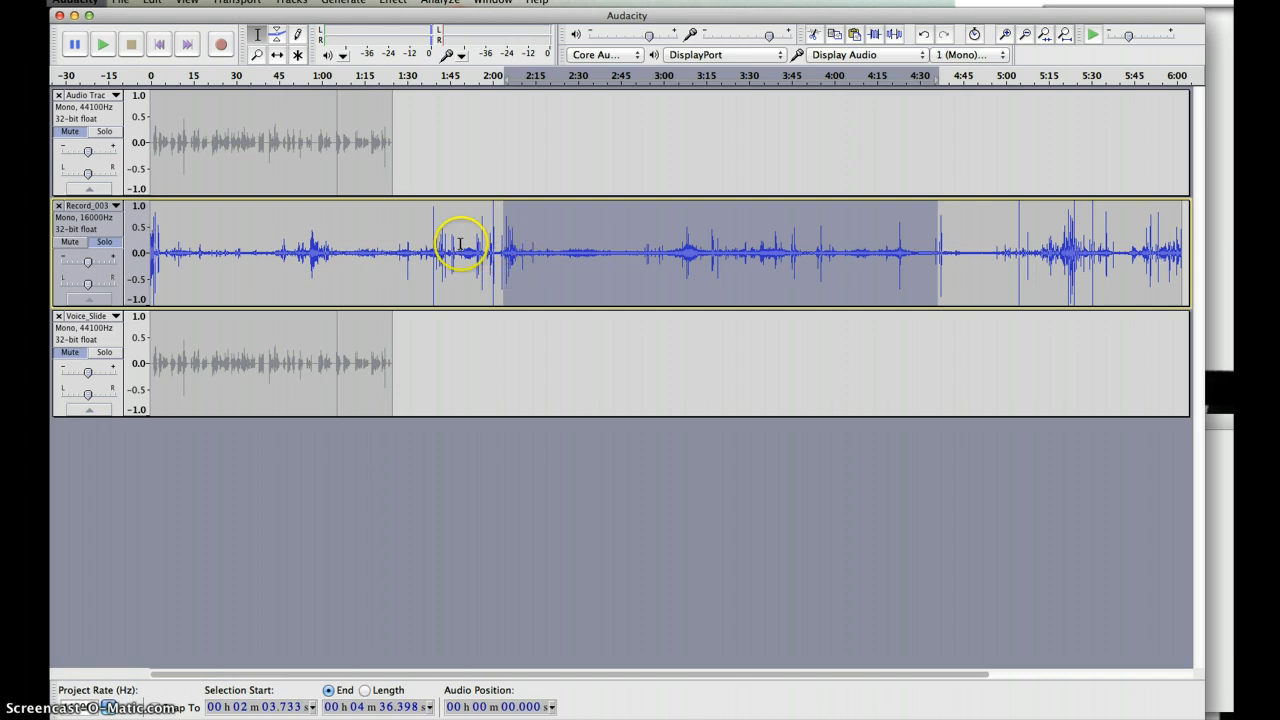
# Step: Play Record_003 briefly from about 1 minute 11 seconds and from about 2 minutes 26 seconds to compare the amplified and normalized sections
pyautogui.click(354, 246)
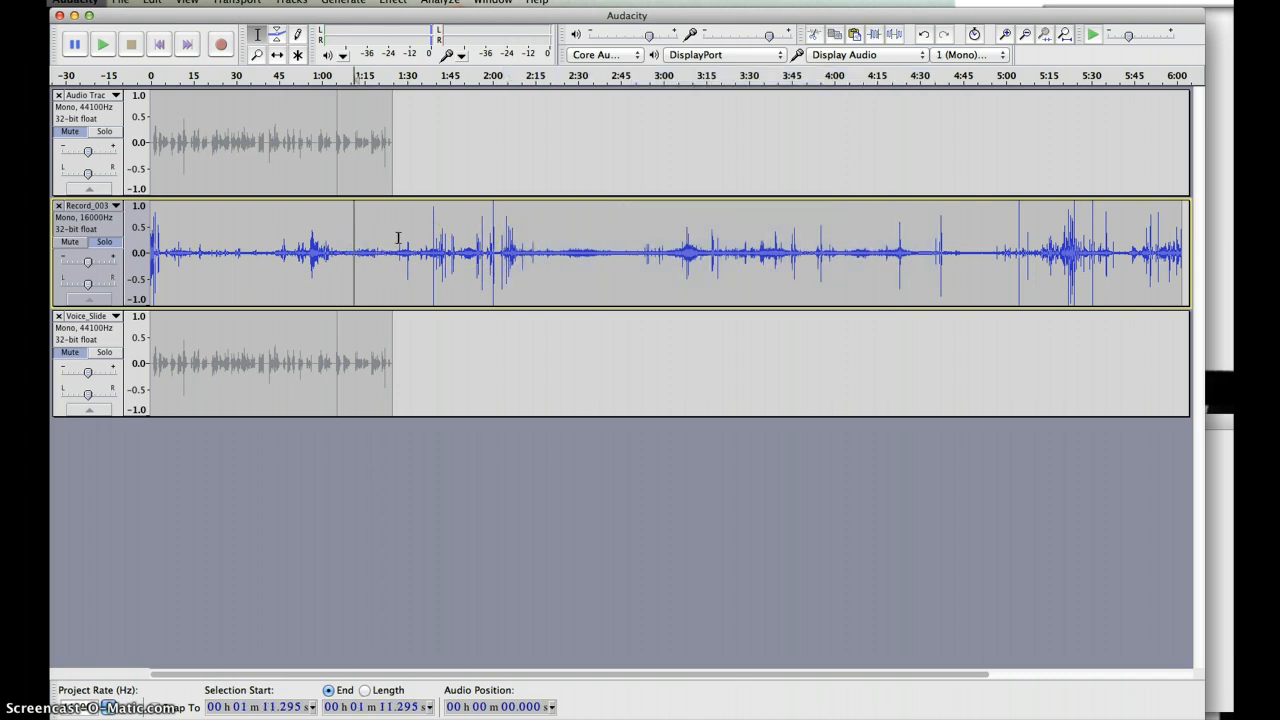
pyautogui.press('space')
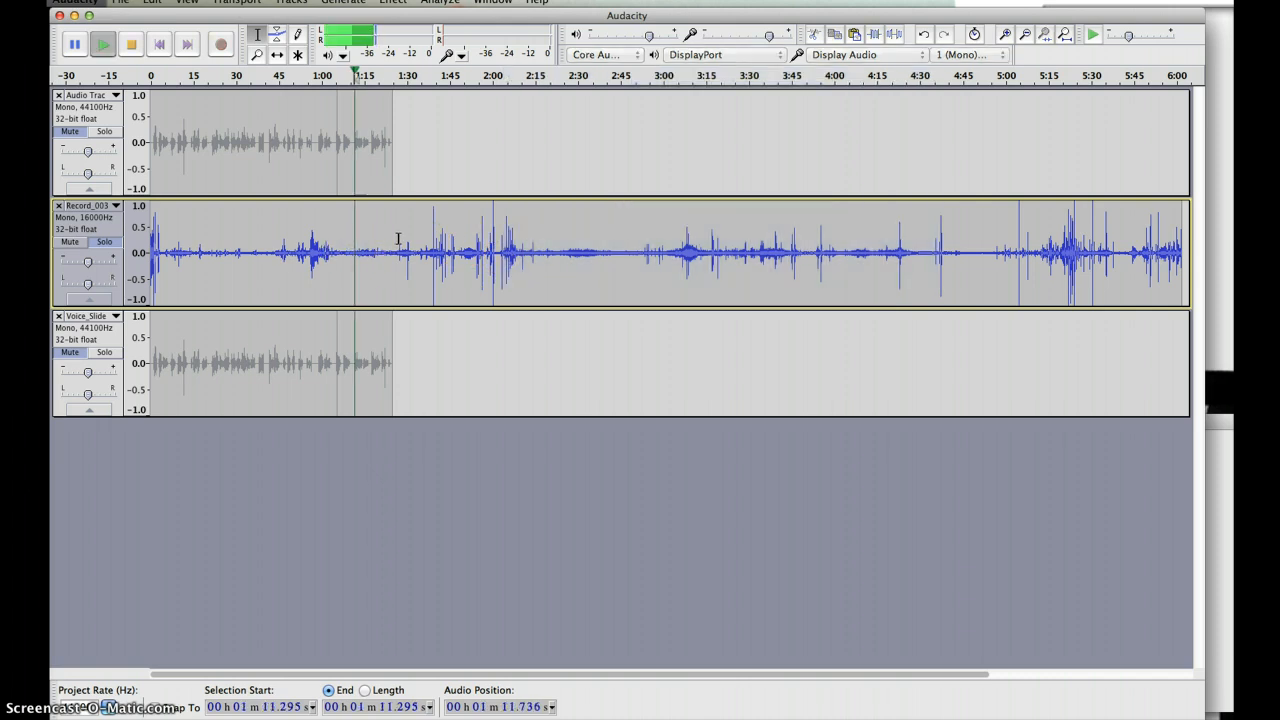
pyautogui.click(569, 253)
pyautogui.press('space')
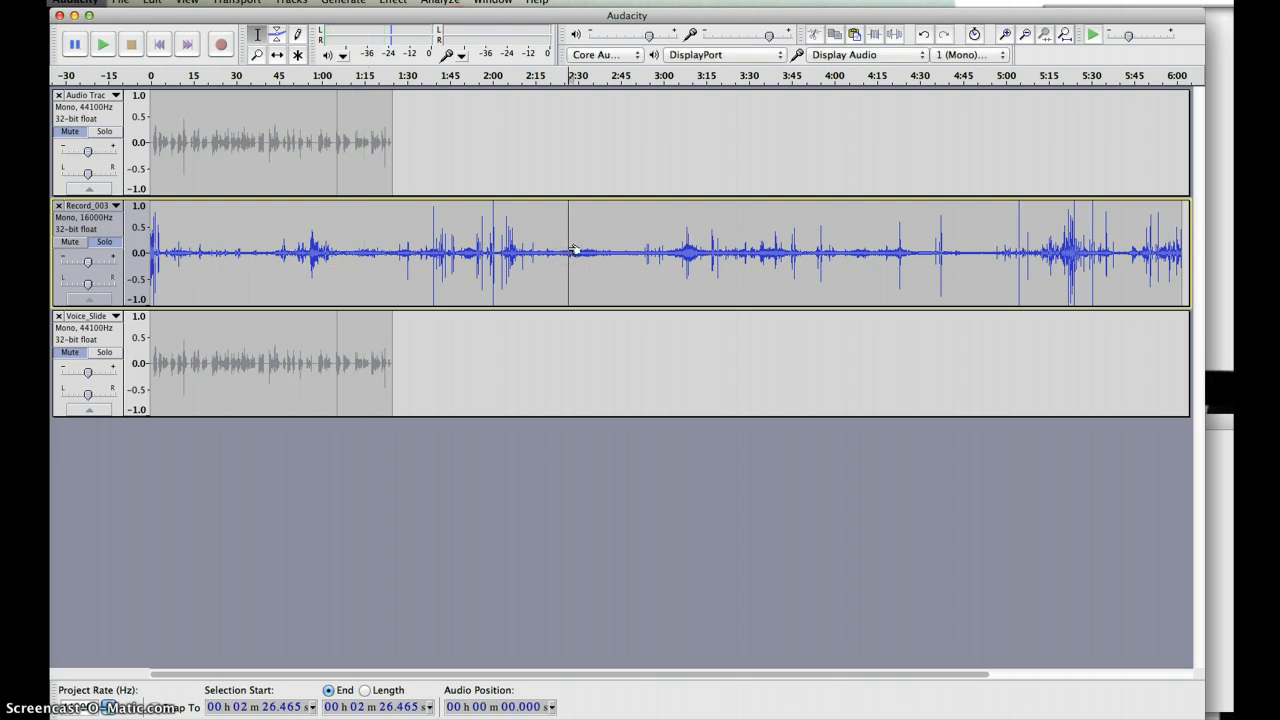
pyautogui.press('space')
pyautogui.click(572, 257)
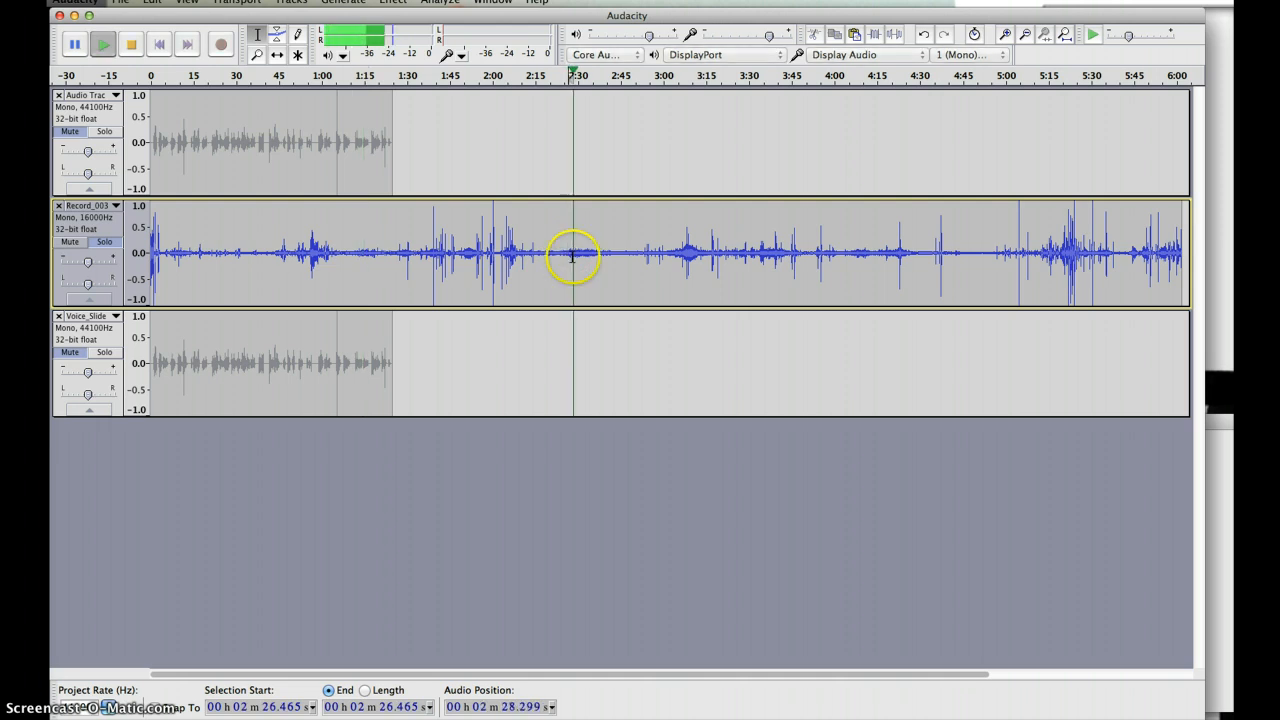
pyautogui.click(628, 293)
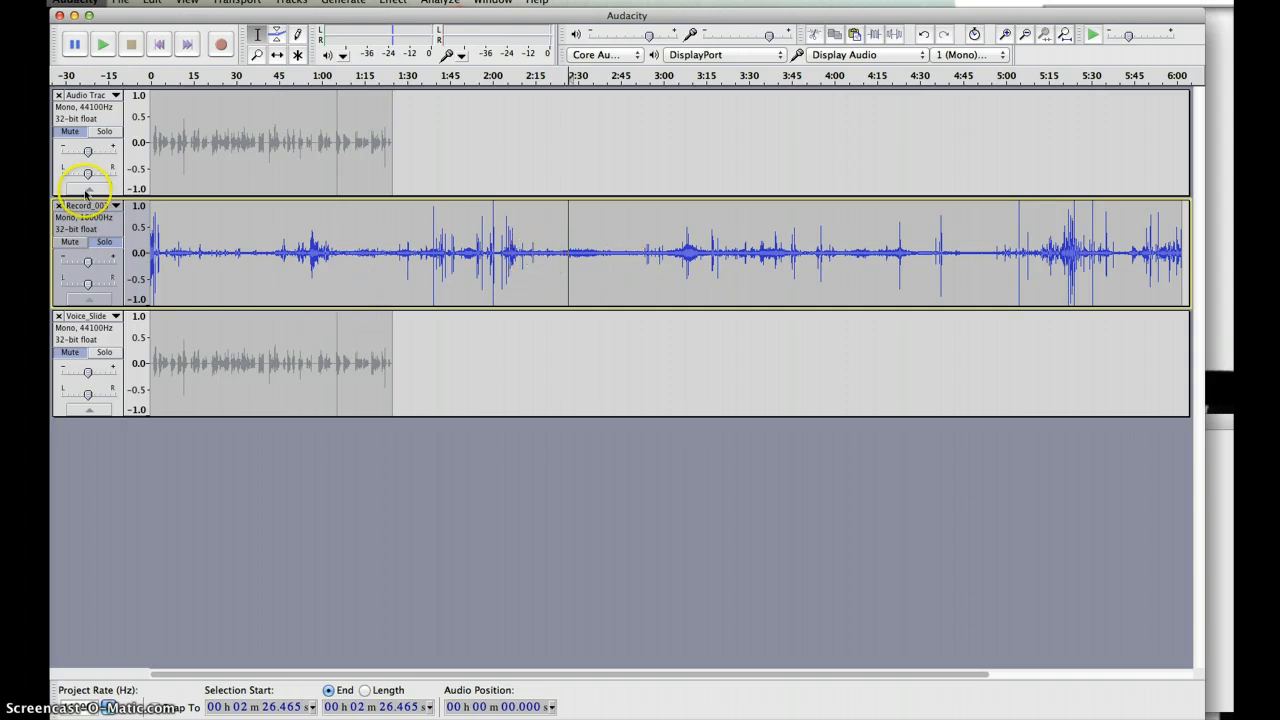
# Step: Add a new empty mono audio track to the project
pyautogui.click(298, 4)
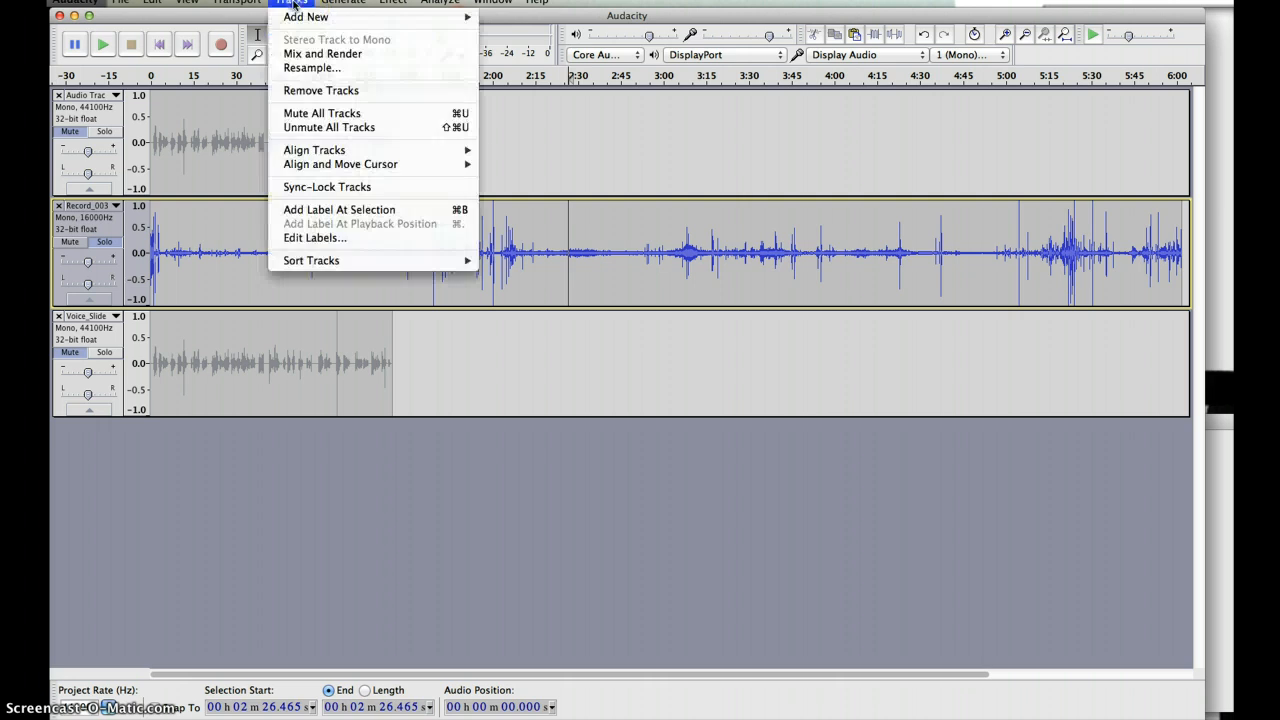
pyautogui.moveTo(430, 17)
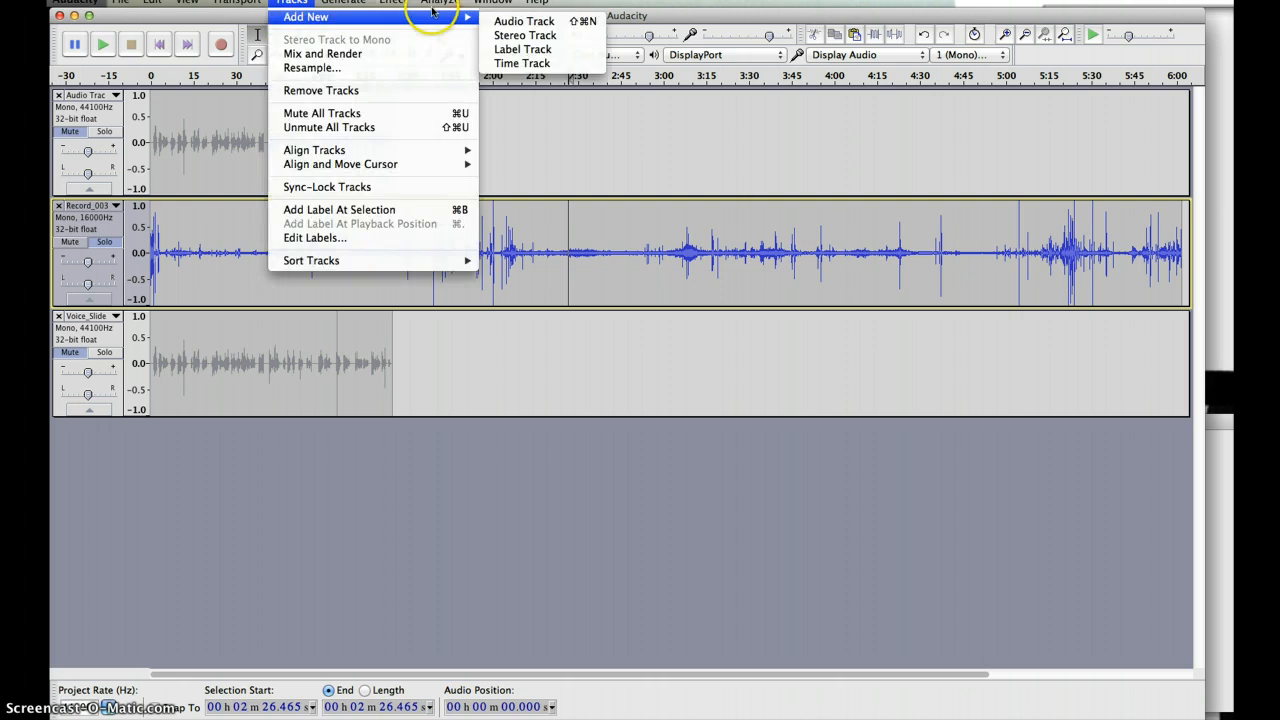
pyautogui.click(520, 22)
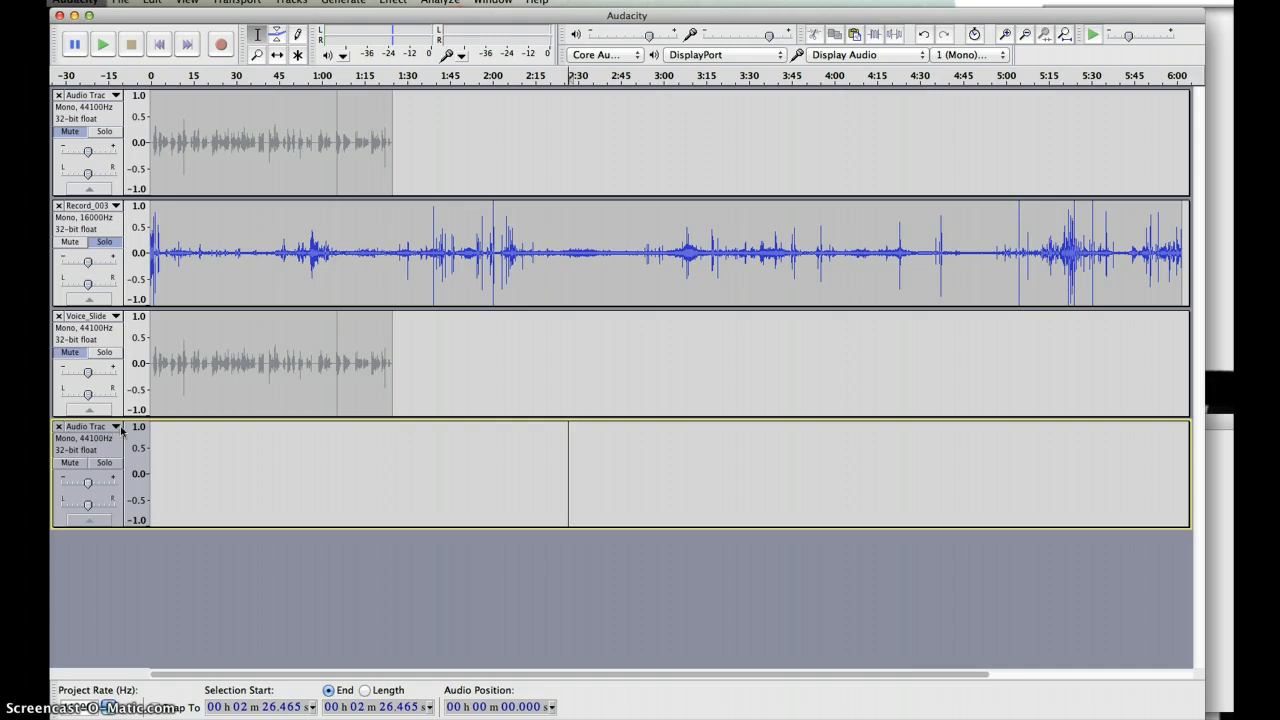
pyautogui.click(291, 2)
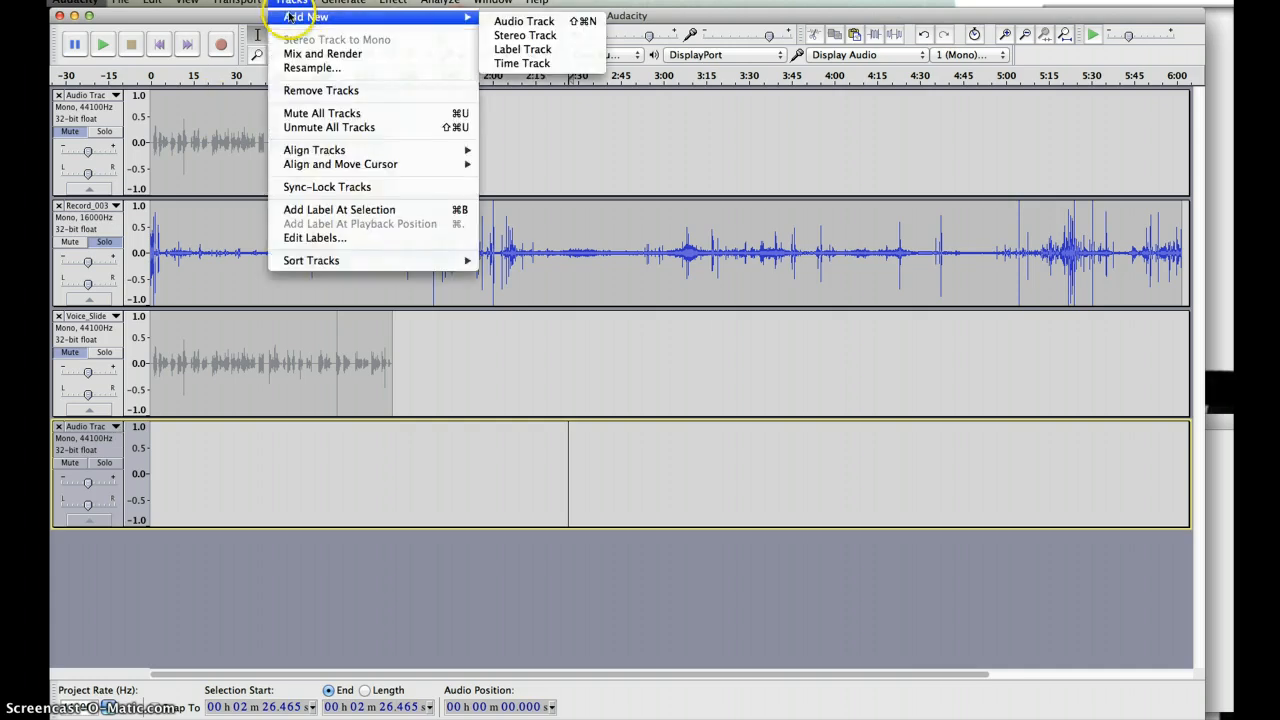
pyautogui.click(54, 628)
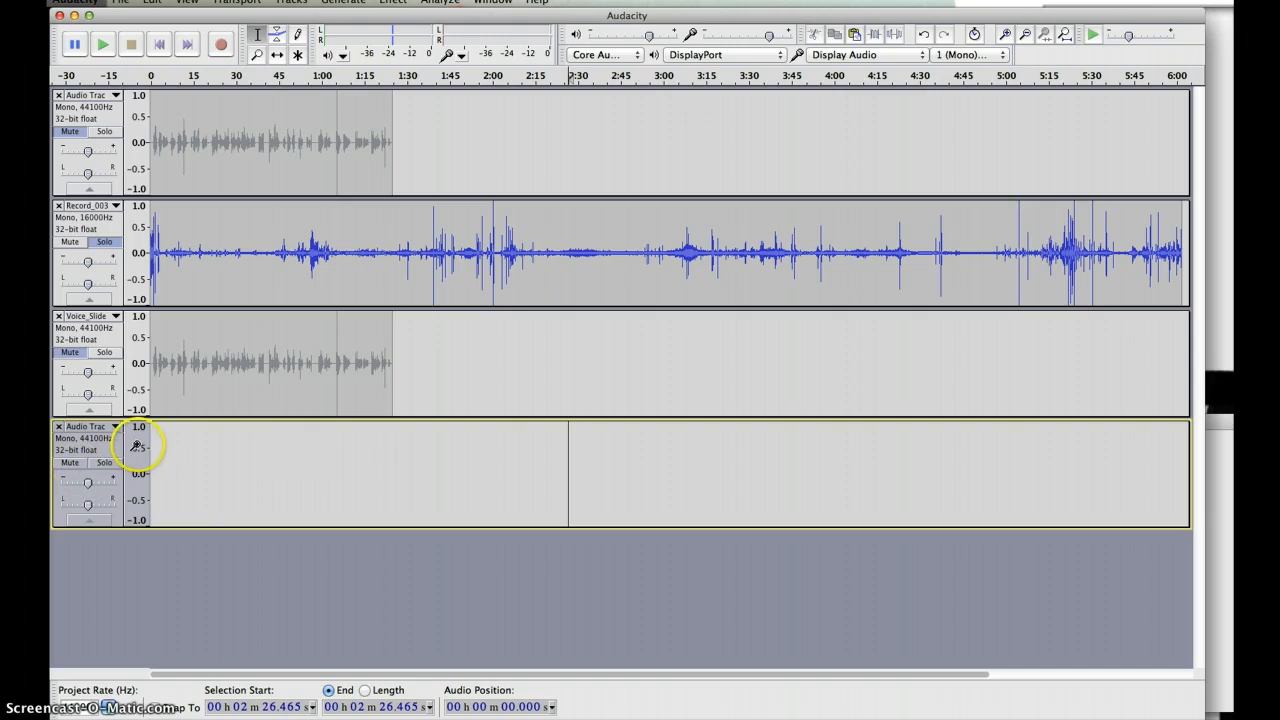
# Step: Move the new empty audio track up two places so it sits directly above Record_003
pyautogui.click(87, 426)
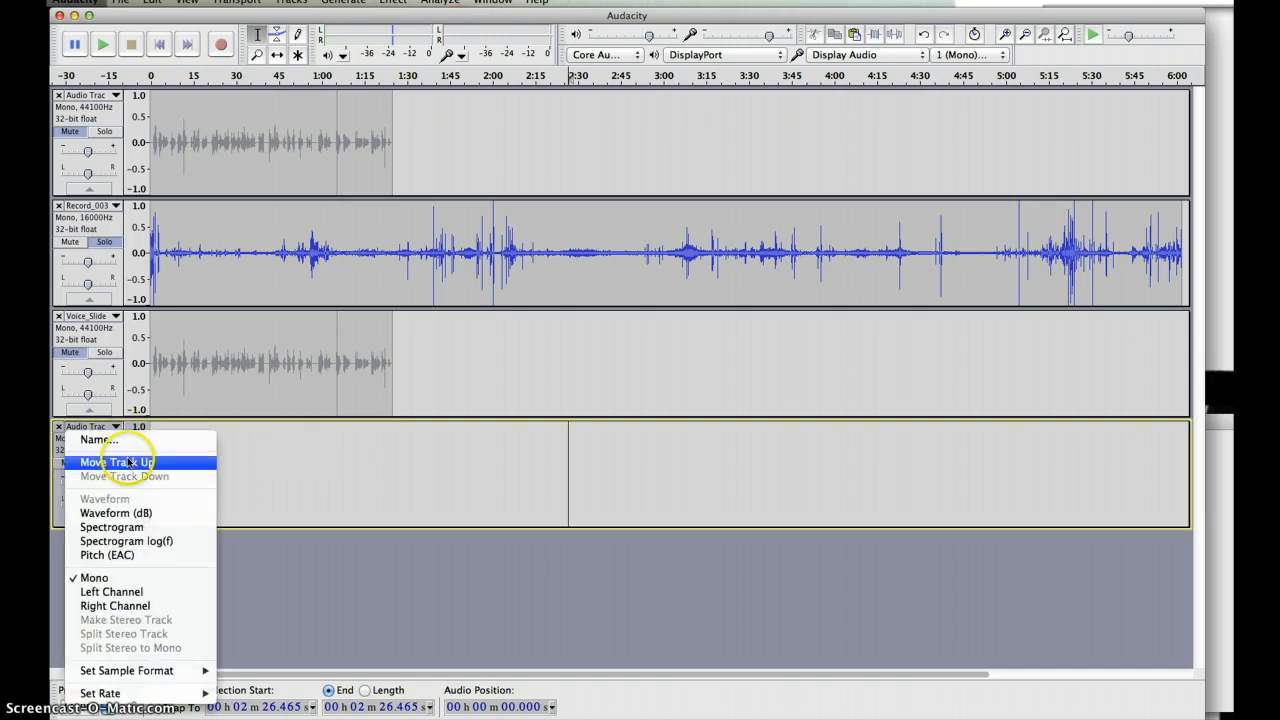
pyautogui.click(130, 462)
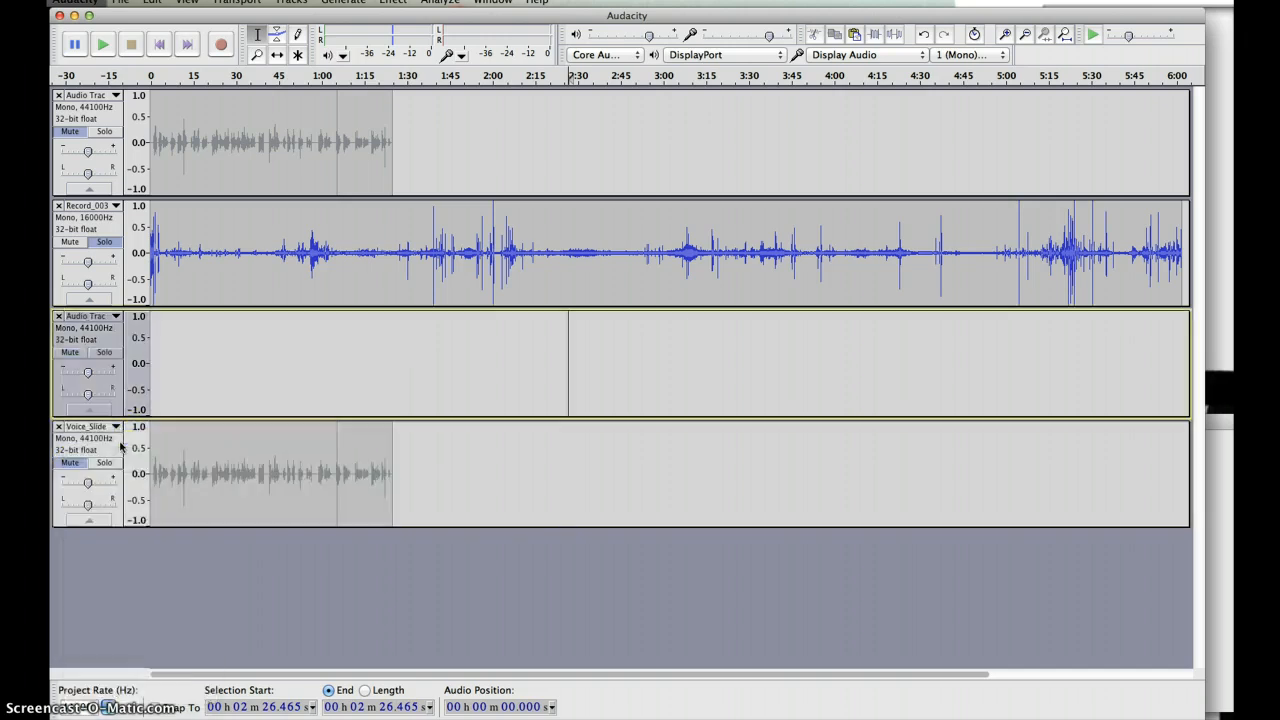
pyautogui.click(117, 318)
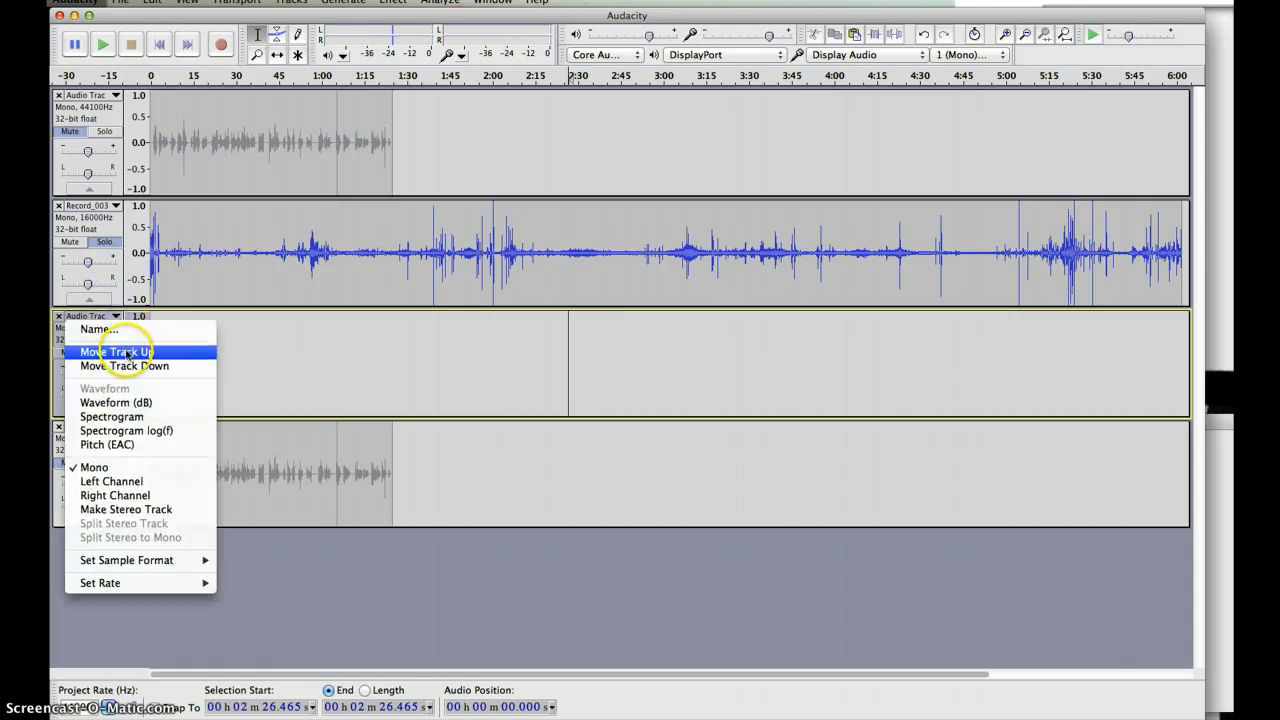
pyautogui.click(120, 347)
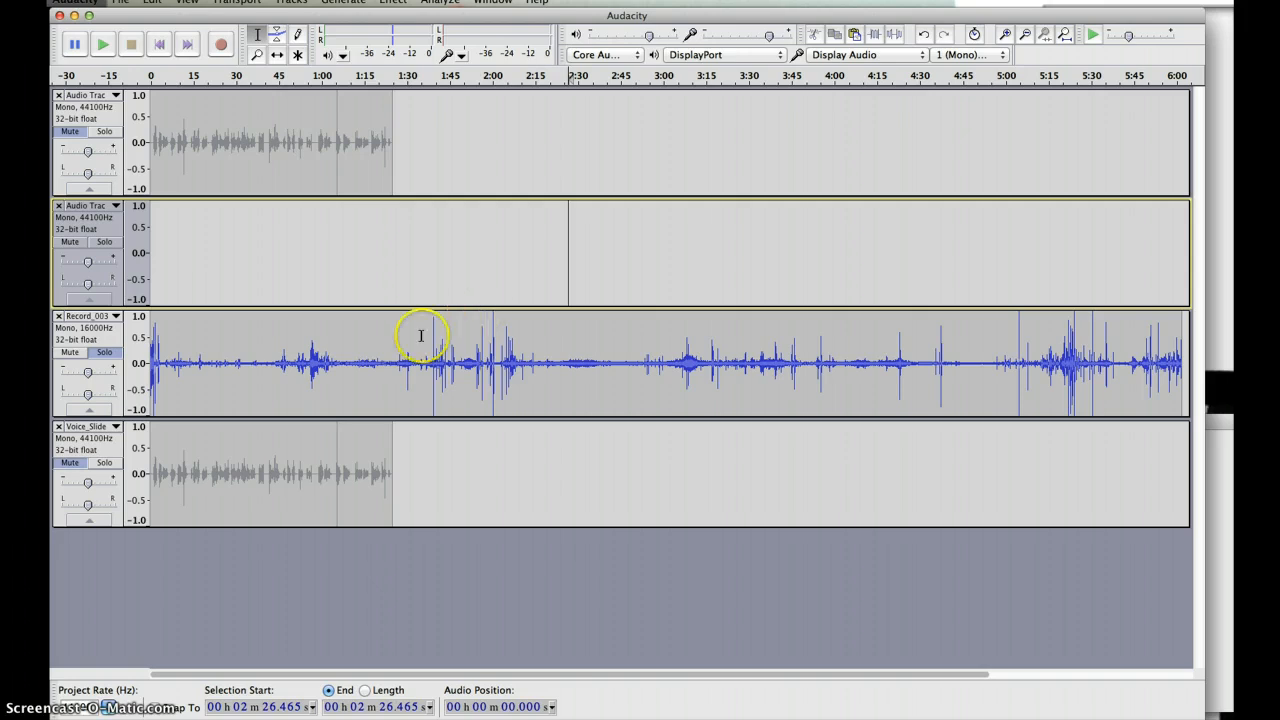
# Step: Select the full length of Record_003 together with the empty audio track above it, from 0 to about 6 minutes 1.9 seconds
pyautogui.click(257, 398)
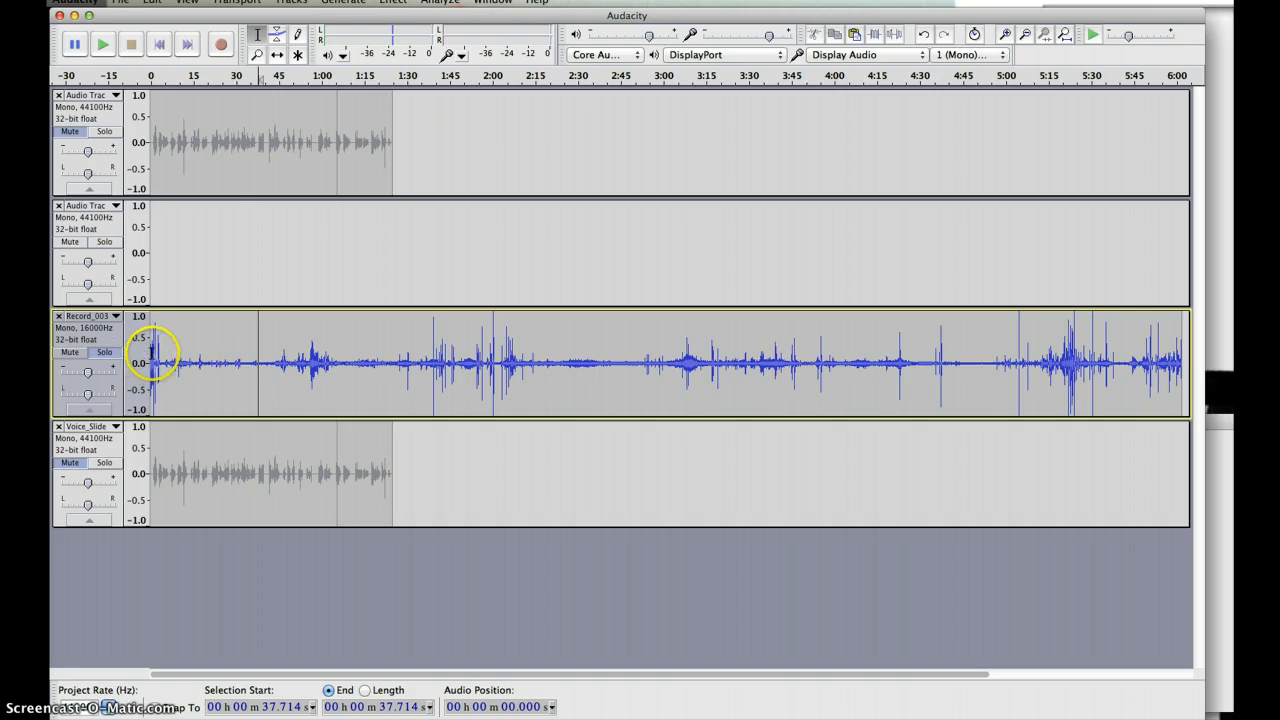
pyautogui.moveTo(152, 360); pyautogui.dragTo(930, 303)
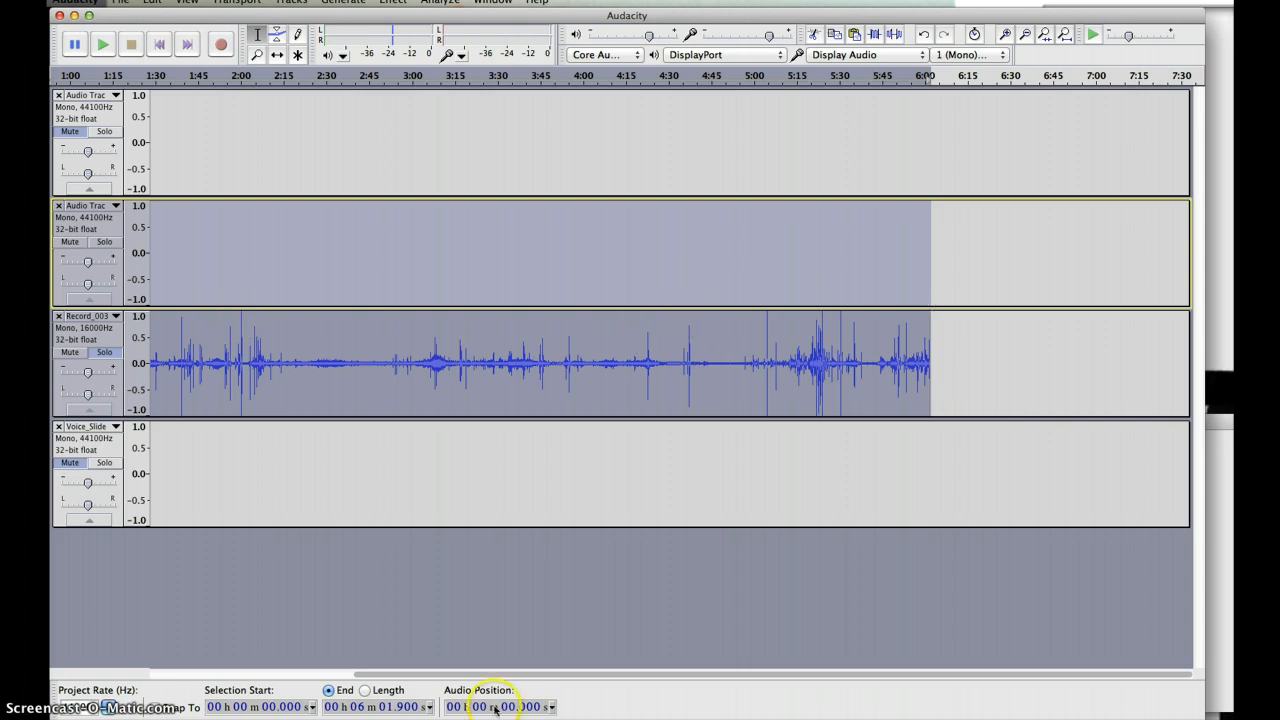
pyautogui.moveTo(480, 674); pyautogui.dragTo(257, 651)
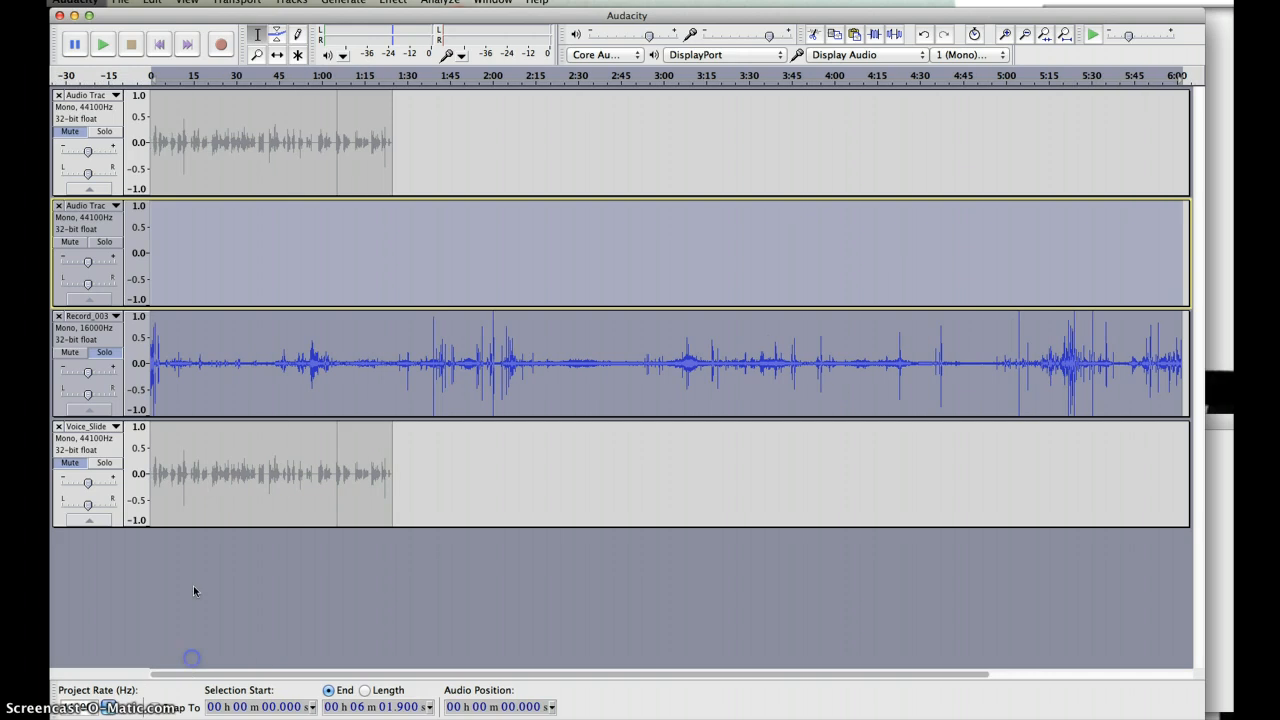
# Step: Place the cursor at the start of the empty audio track, nudge it forward to about 3.4 seconds and back to about 0.5 seconds
pyautogui.click(155, 216)
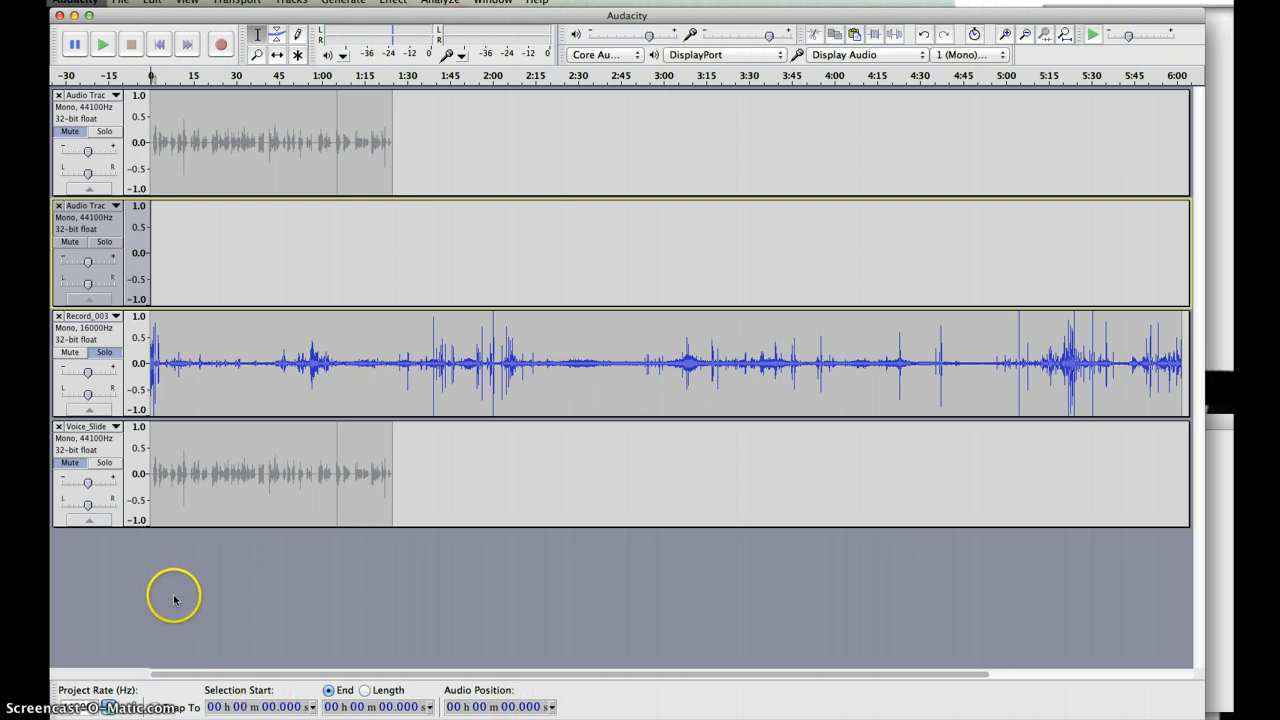
pyautogui.press('Right')
pyautogui.press('Right')
pyautogui.press('Right')
pyautogui.press('Right')
pyautogui.press('Right')
pyautogui.press('Right')
pyautogui.press('Right')
pyautogui.press('Right')
pyautogui.press('Right')
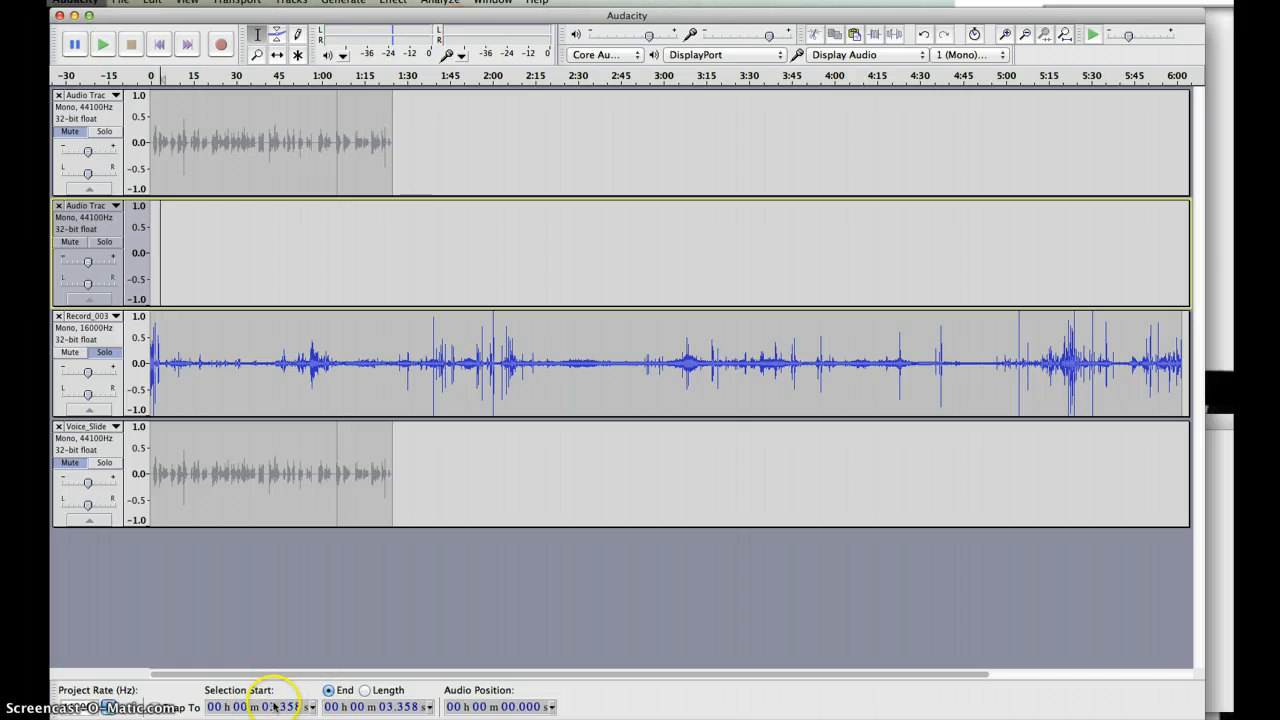
pyautogui.press('Left')
pyautogui.press('Left')
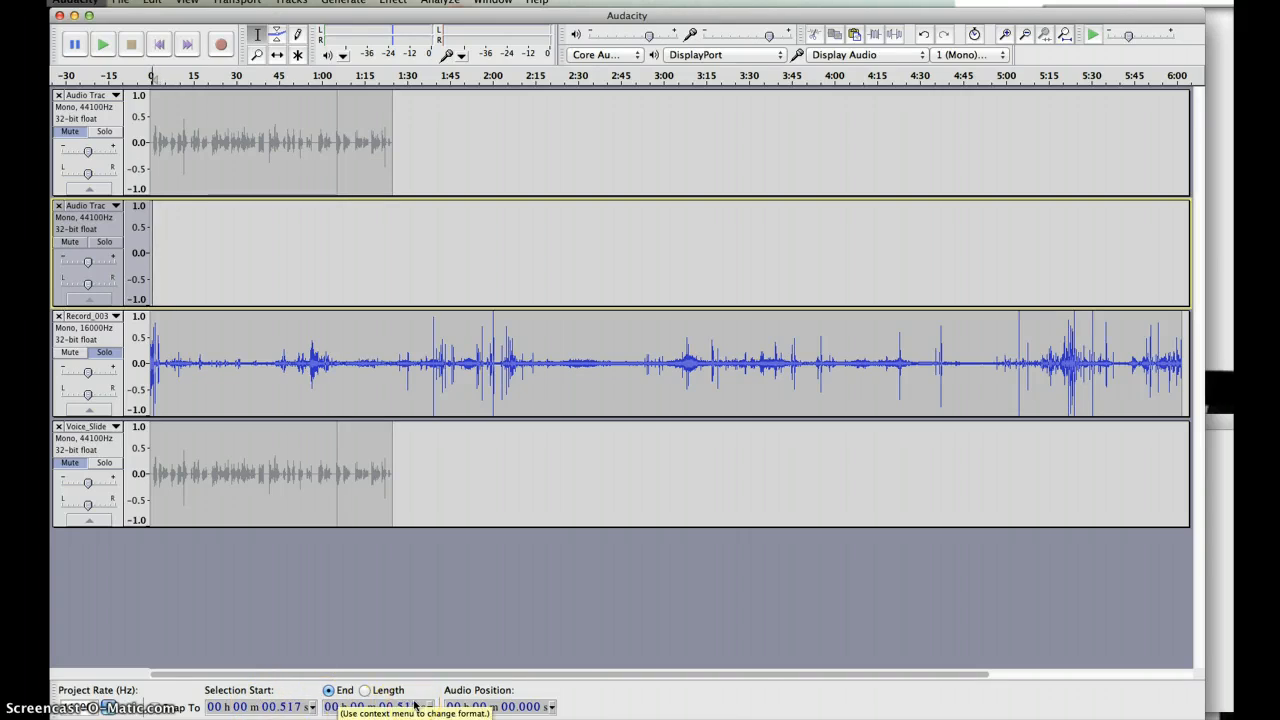
# Step: Try to paste the copied audio at the start of the empty audio track
pyautogui.click(466, 518)
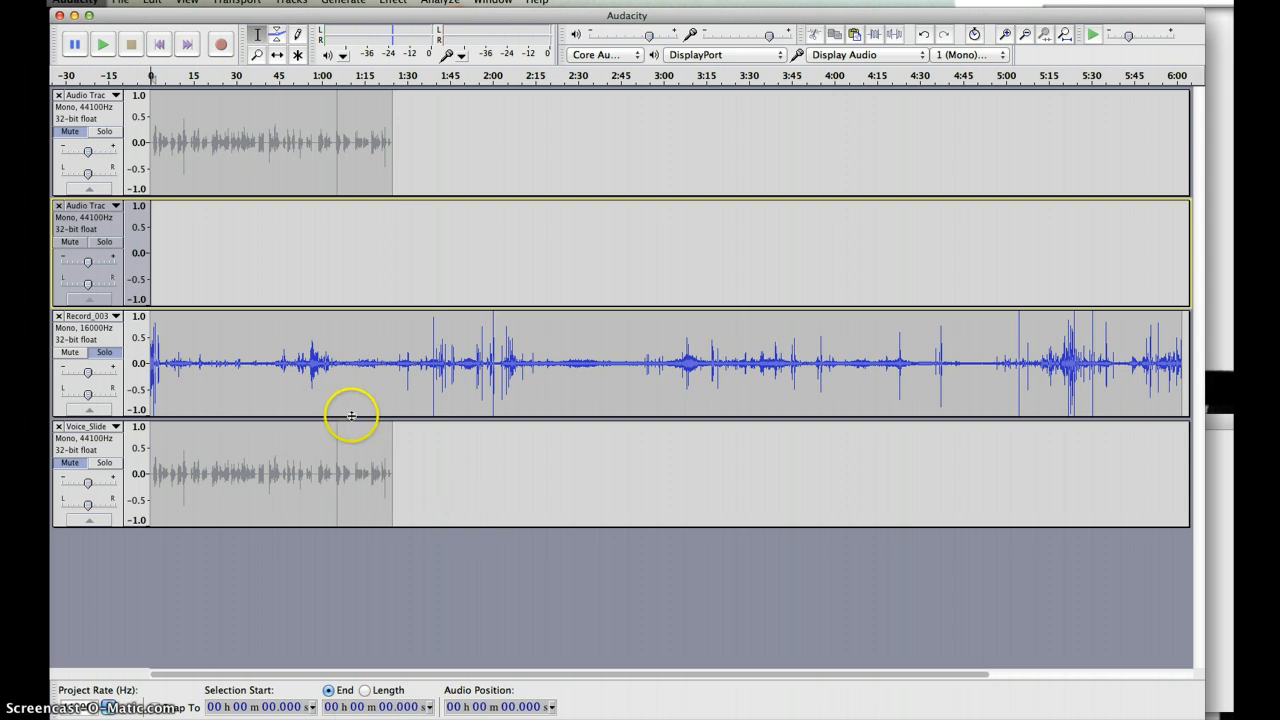
pyautogui.press('super+v')
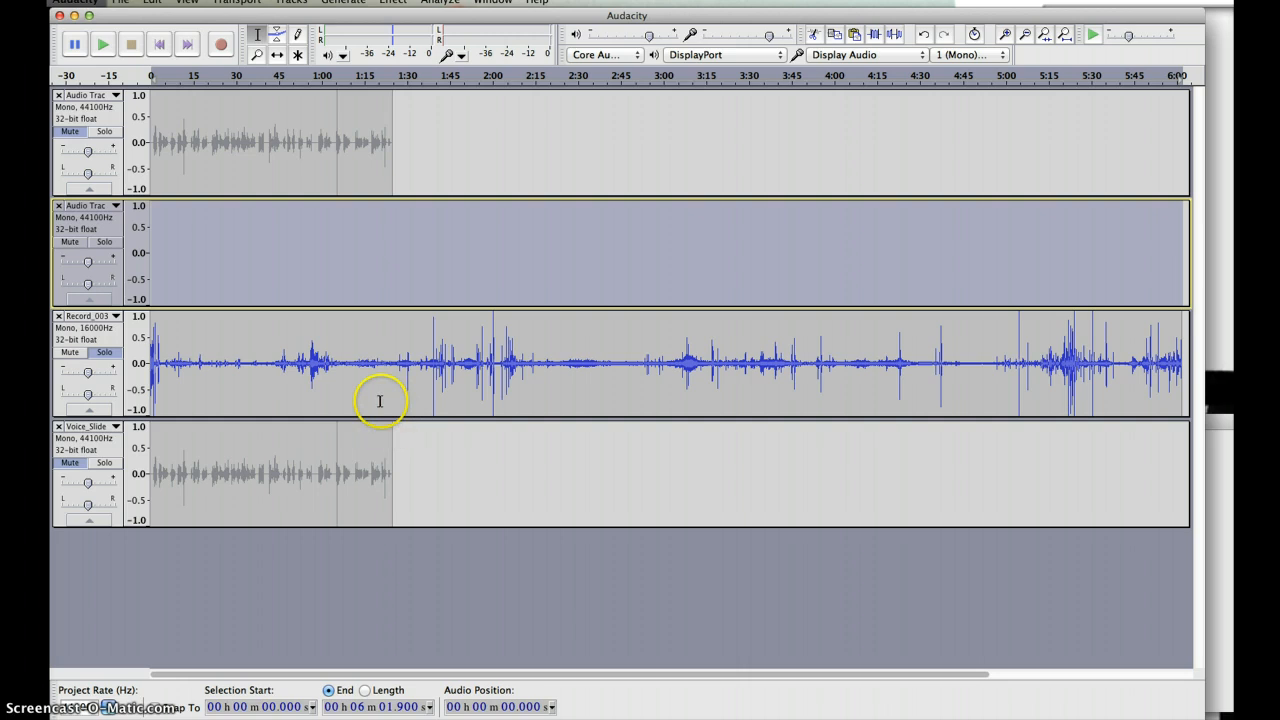
pyautogui.click(311, 252)
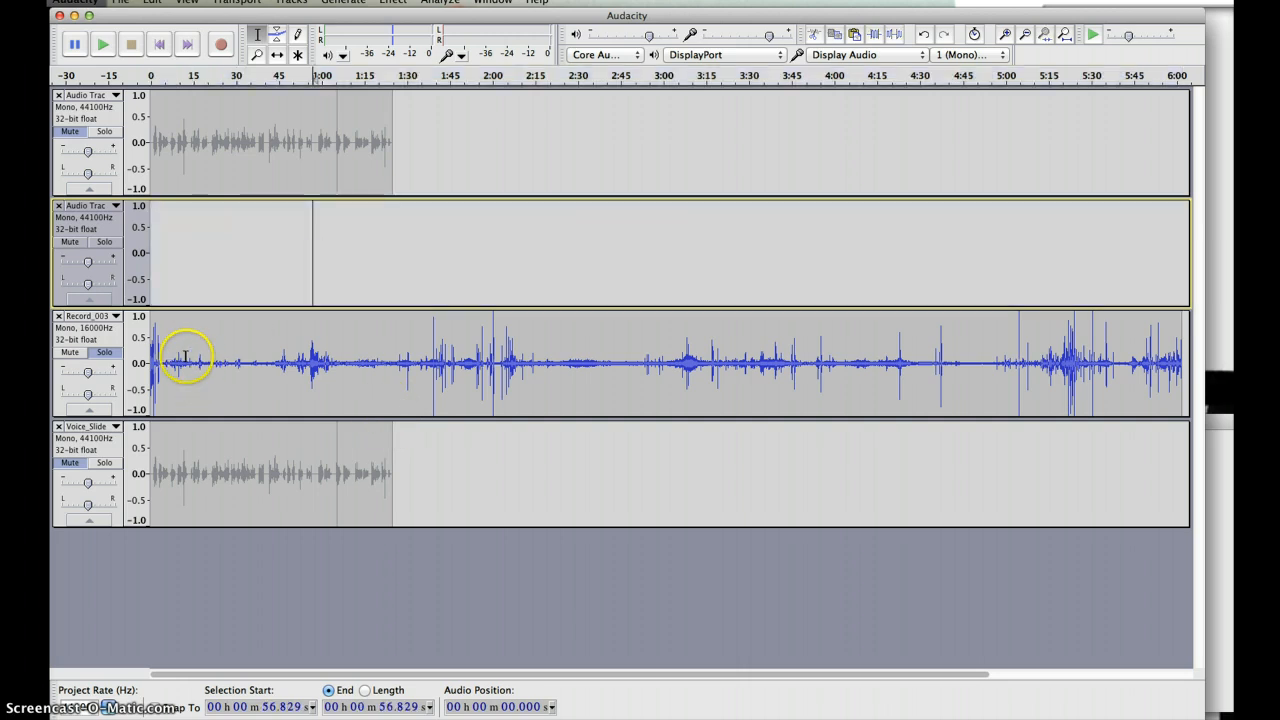
# Step: Copy Record_003 from about 2.1 seconds to its end and paste it at the start of the empty audio track above
pyautogui.moveTo(157, 352); pyautogui.dragTo(1072, 360)
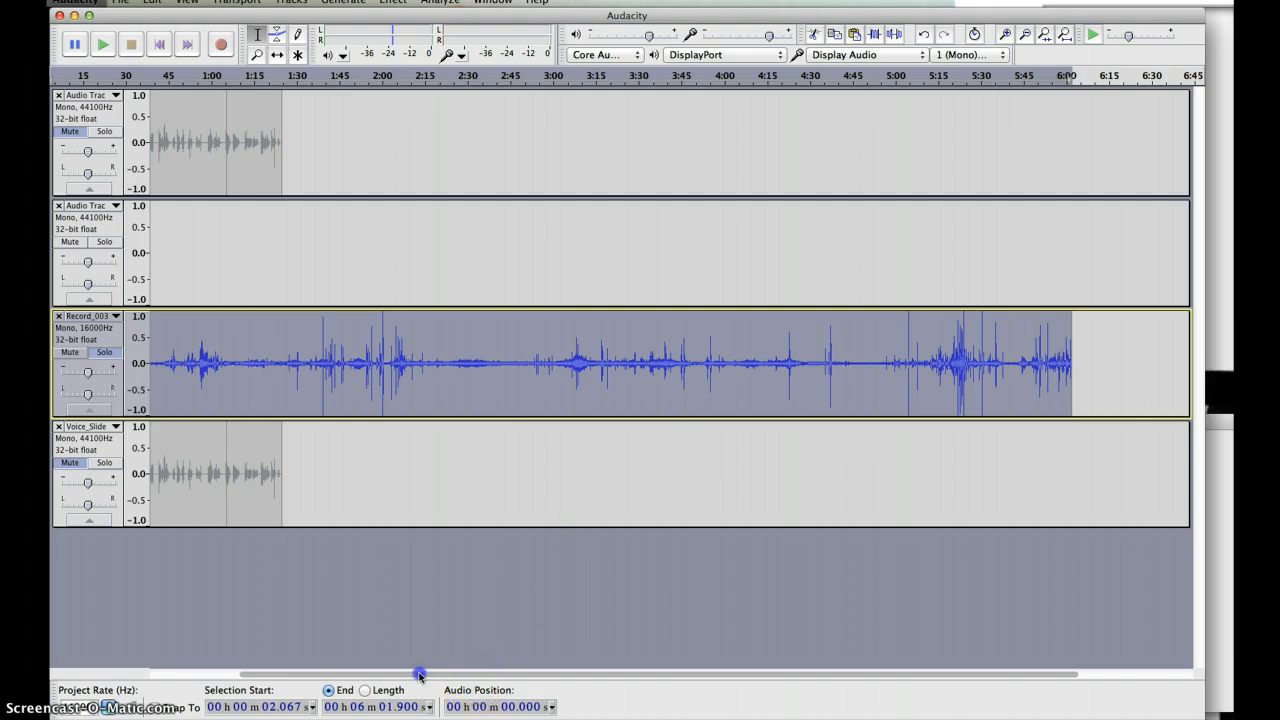
pyautogui.moveTo(419, 676); pyautogui.dragTo(343, 672)
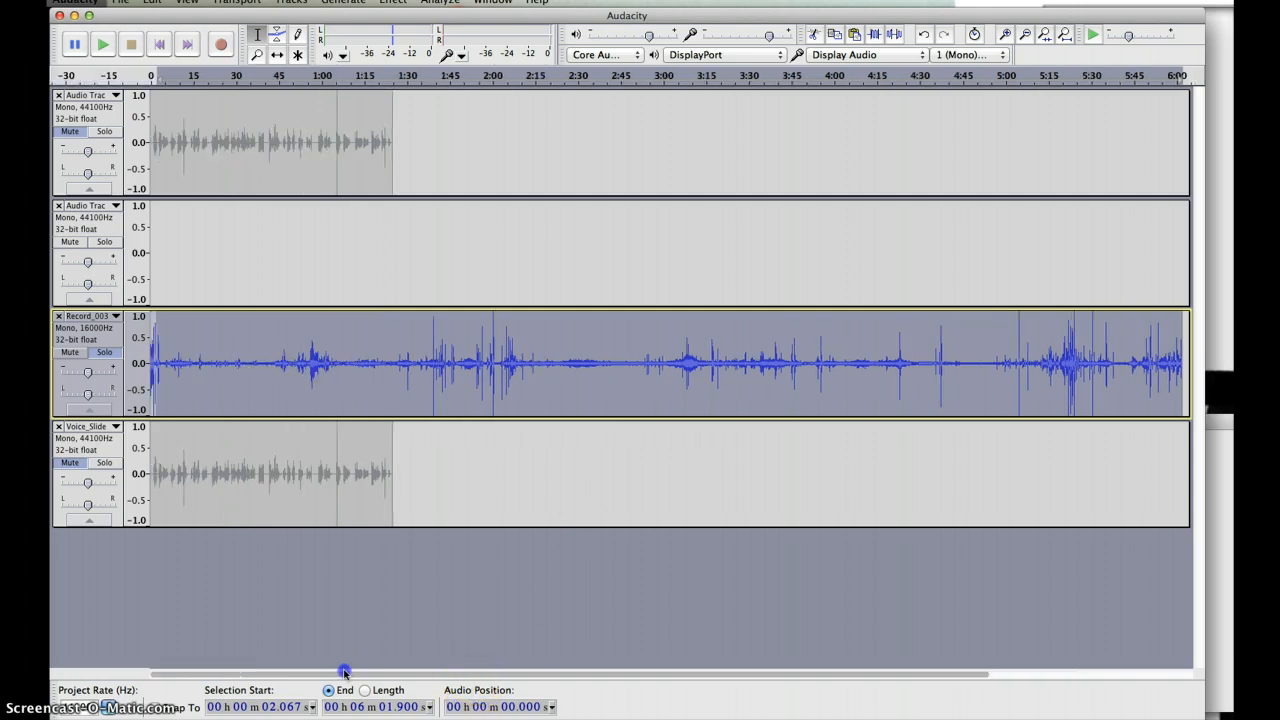
pyautogui.click(150, 226)
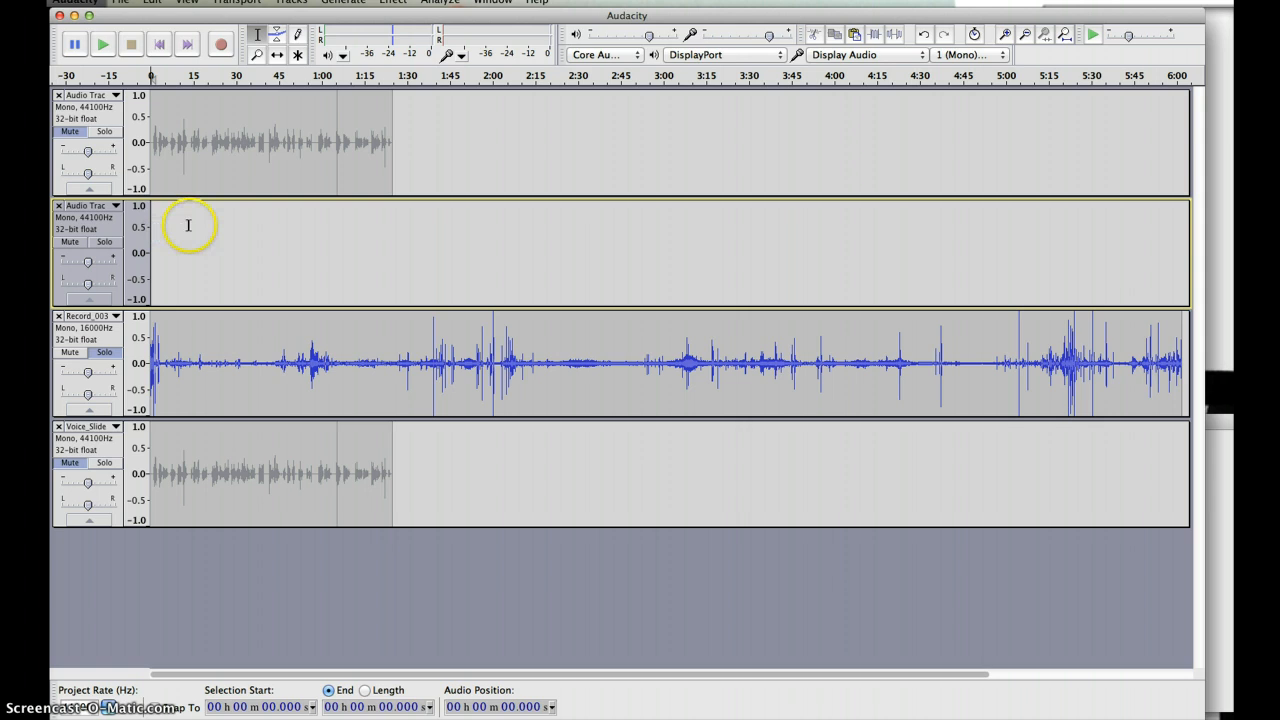
pyautogui.press('super+v')
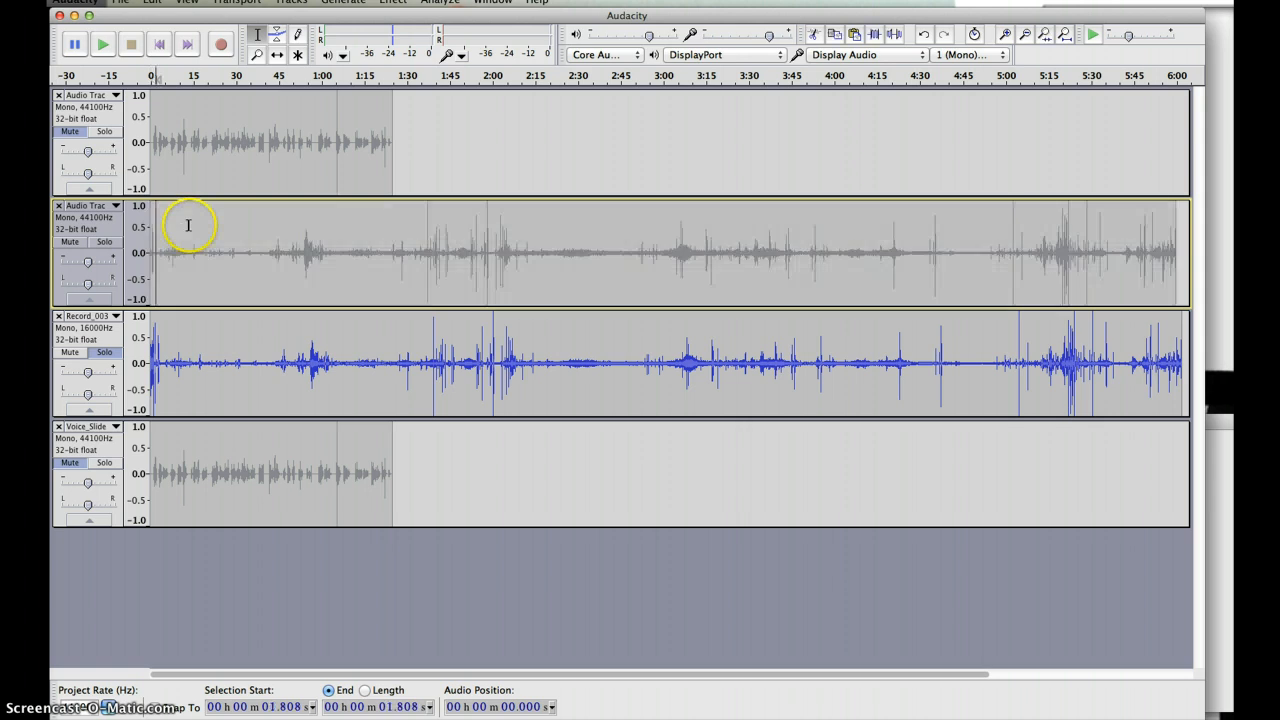
# Step: Turn off solo on Record_003, mute it, and play the pasted copy from about 1.8 seconds
pyautogui.click(103, 354)
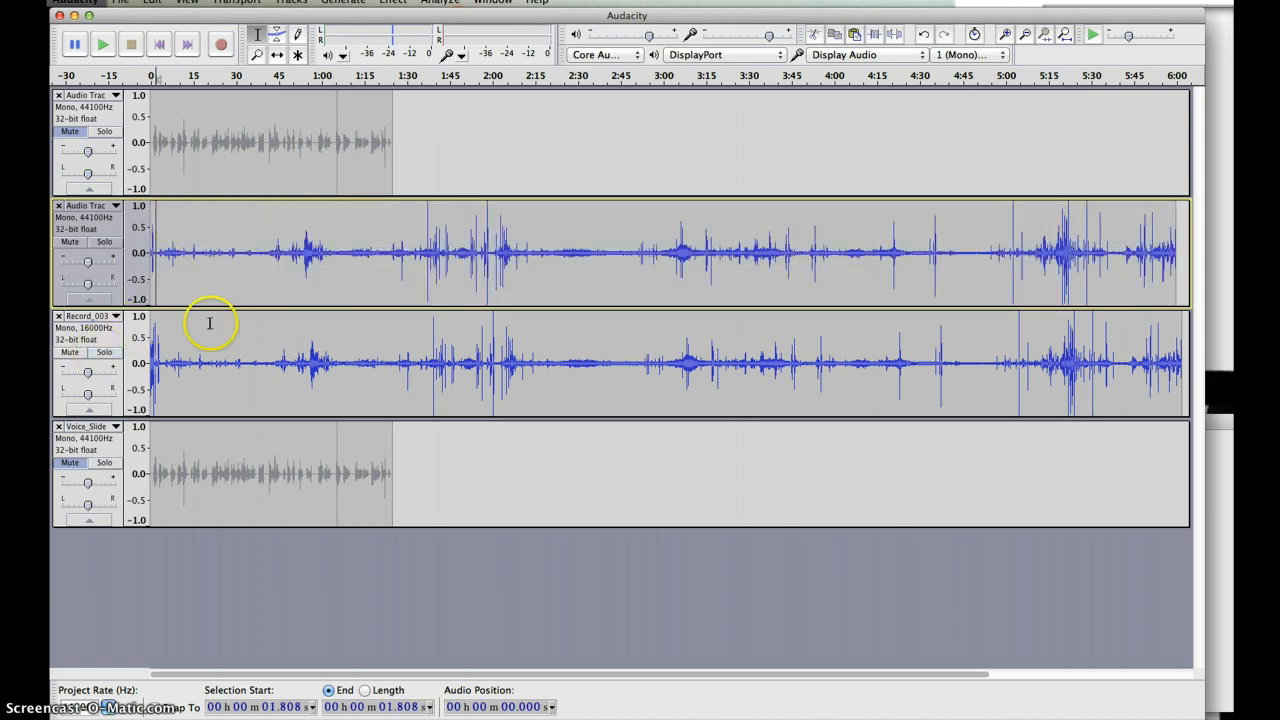
pyautogui.click(80, 354)
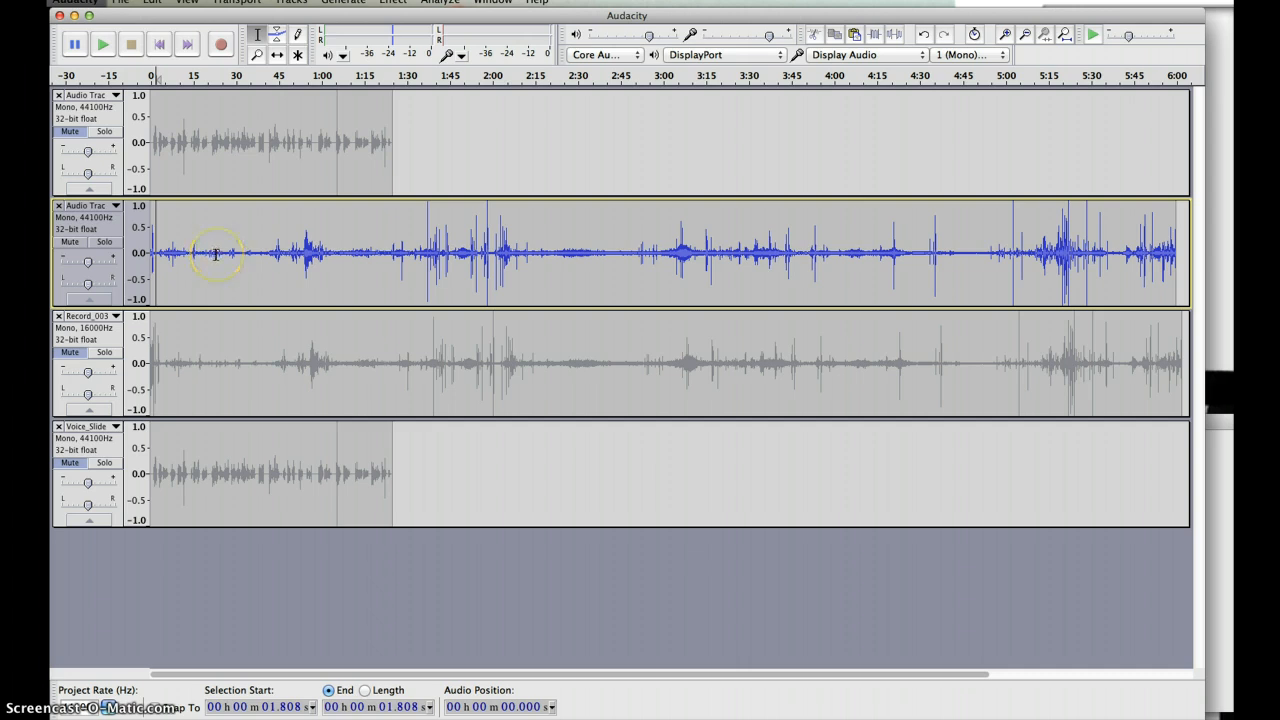
pyautogui.press('space')
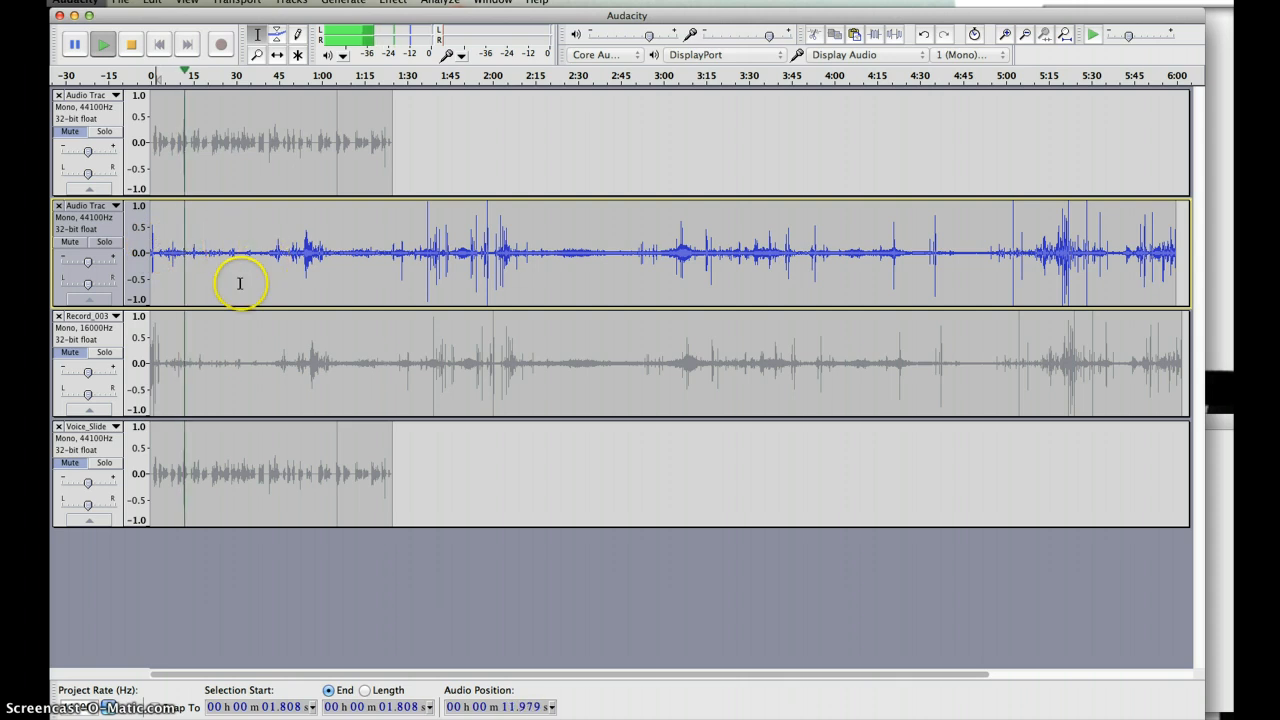
pyautogui.press('space')
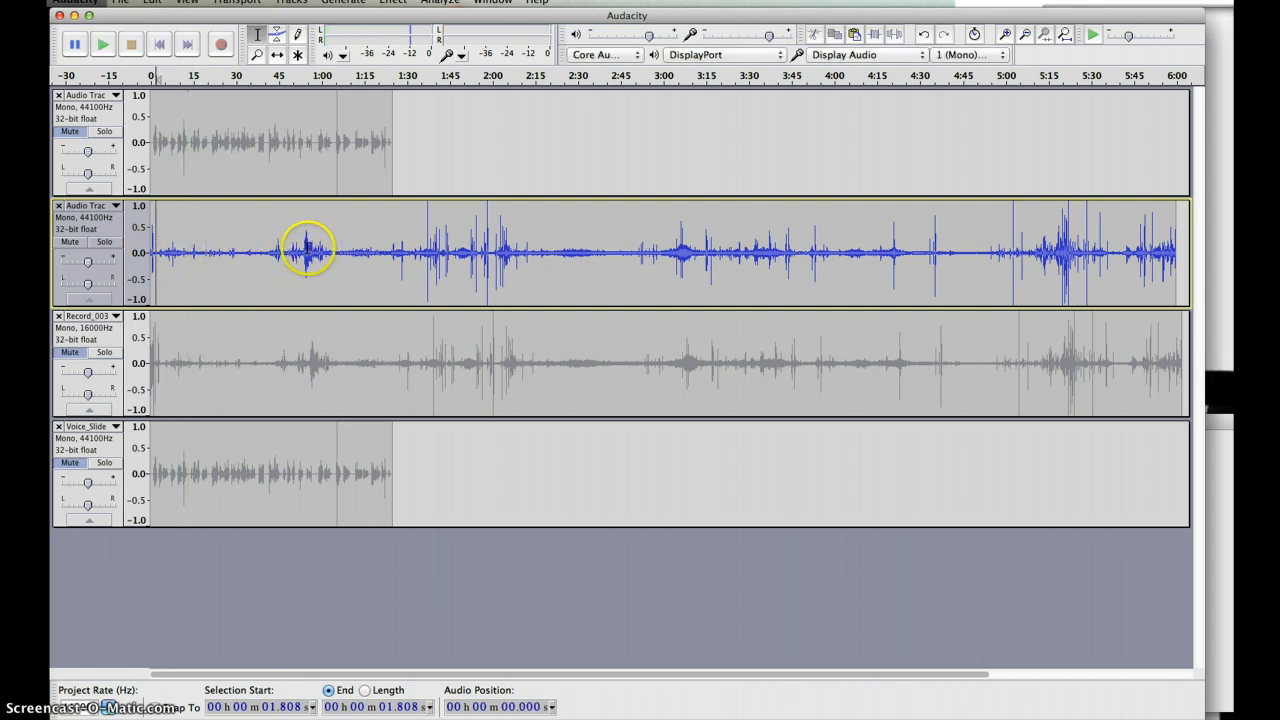
# Step: Listen to the pasted copy from about 53.5 seconds and again from about 1 minute 3.3 seconds
pyautogui.click(305, 250)
pyautogui.press('space')
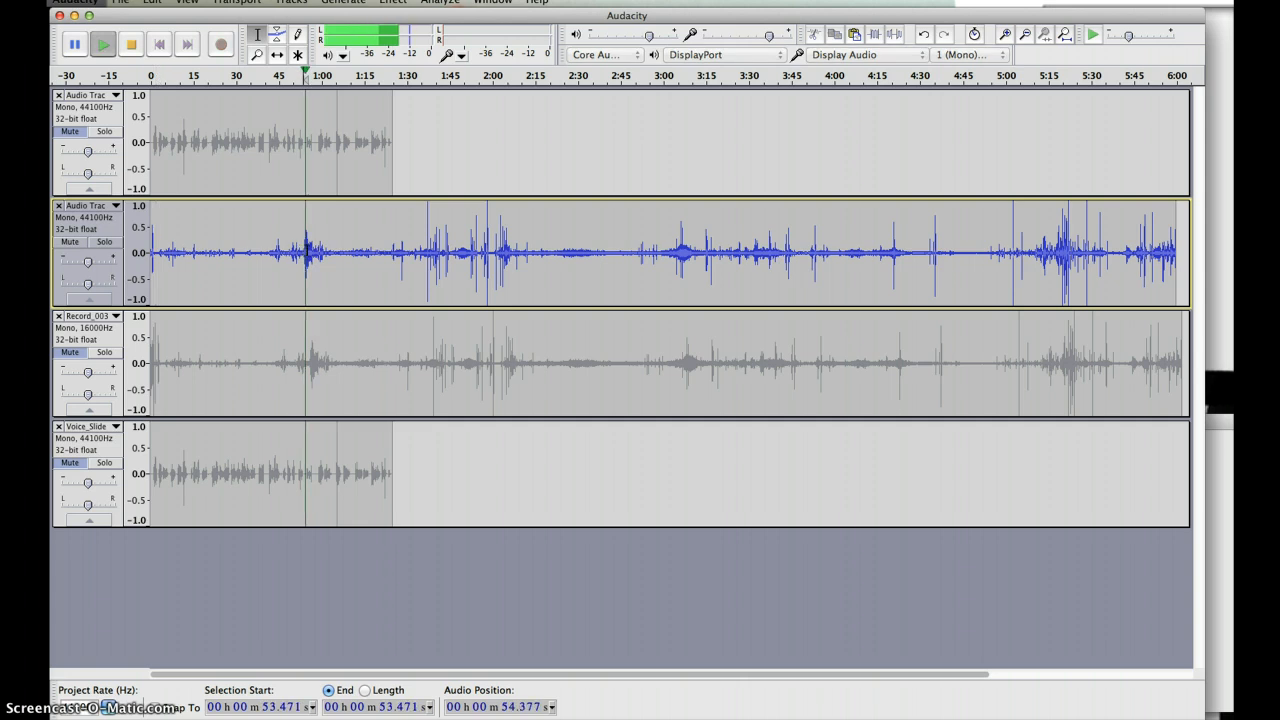
pyautogui.click(329, 242)
pyautogui.press('space')
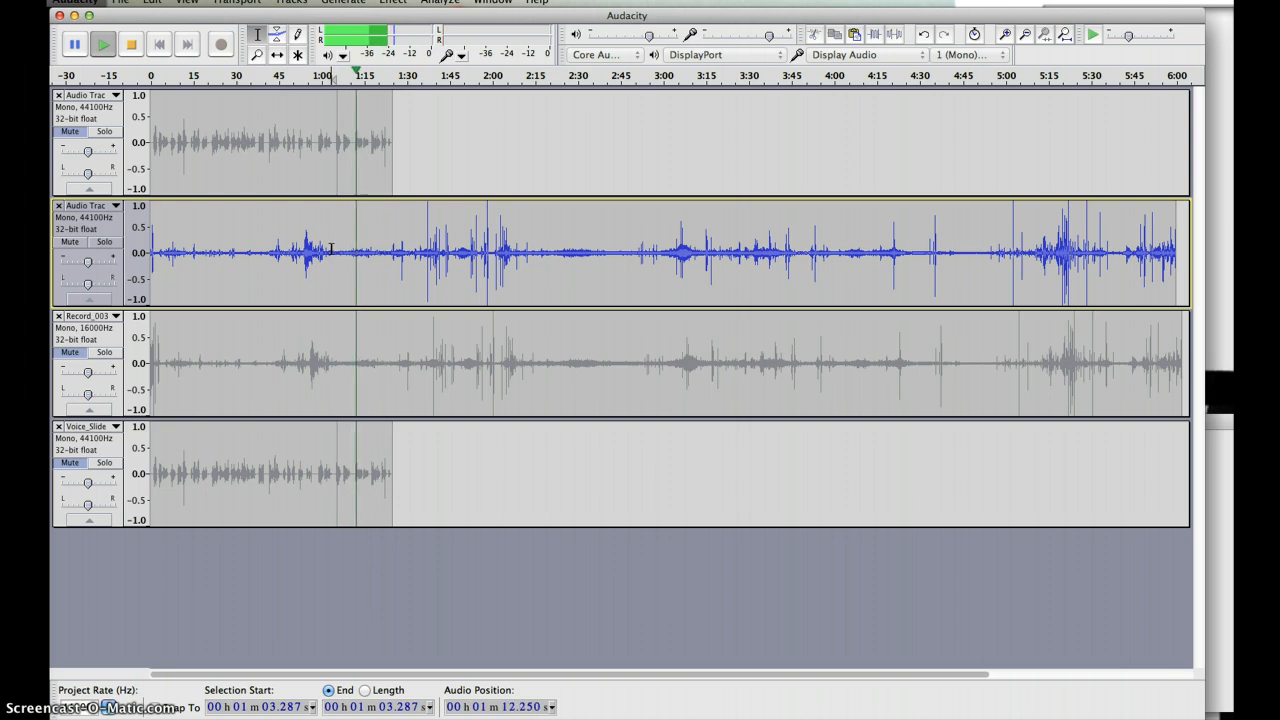
pyautogui.press('space')
# Step: Delete the pasted copy's opening section up to about 1 minute 3 seconds and play the track from its start
pyautogui.moveTo(318, 255); pyautogui.dragTo(142, 275)
pyautogui.press('Delete')
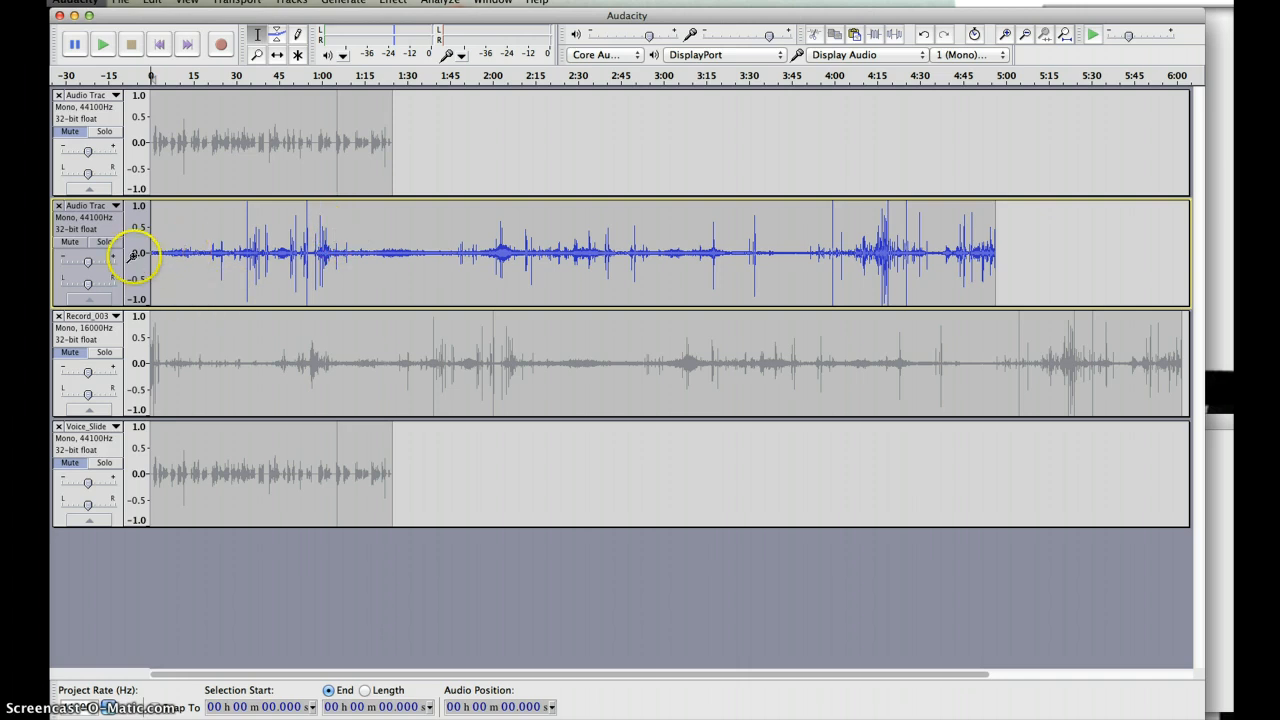
pyautogui.press('space')
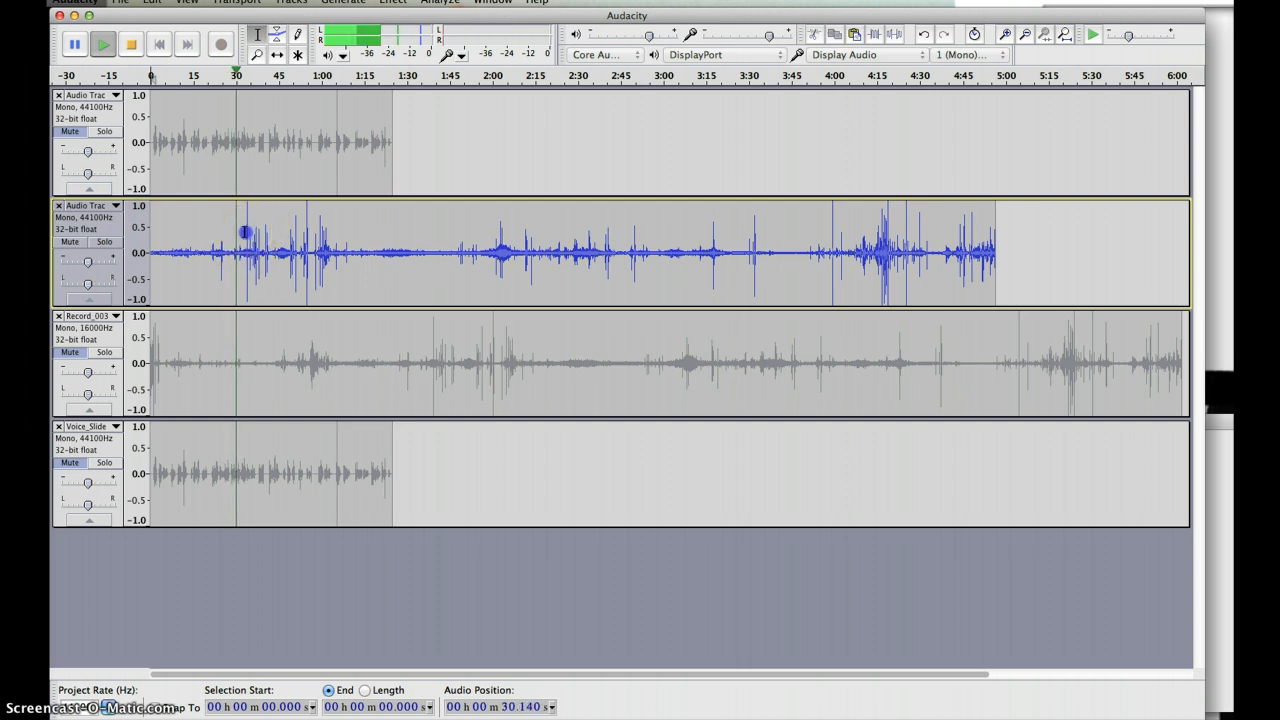
# Step: Mark about 33.6 to 42.6 seconds in the shortened copy while listening, and stop with the cursor at about 47.5 seconds
pyautogui.moveTo(246, 231); pyautogui.dragTo(272, 214)
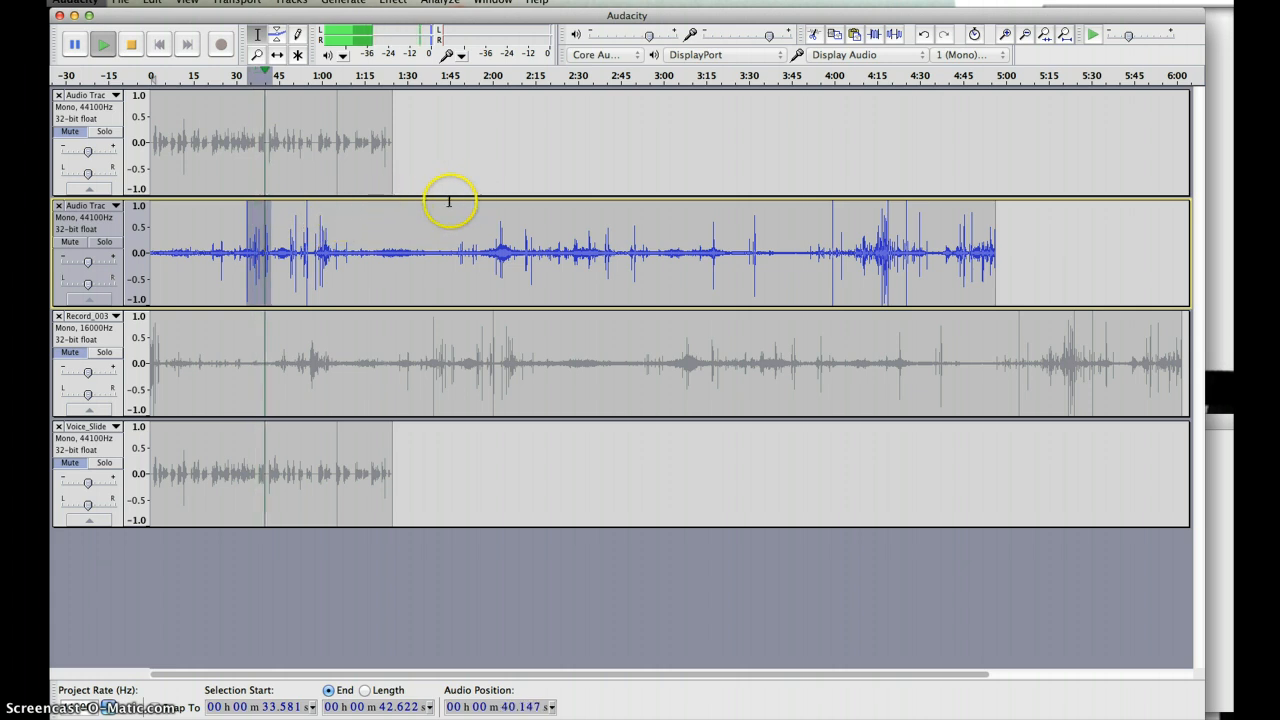
pyautogui.click(289, 241)
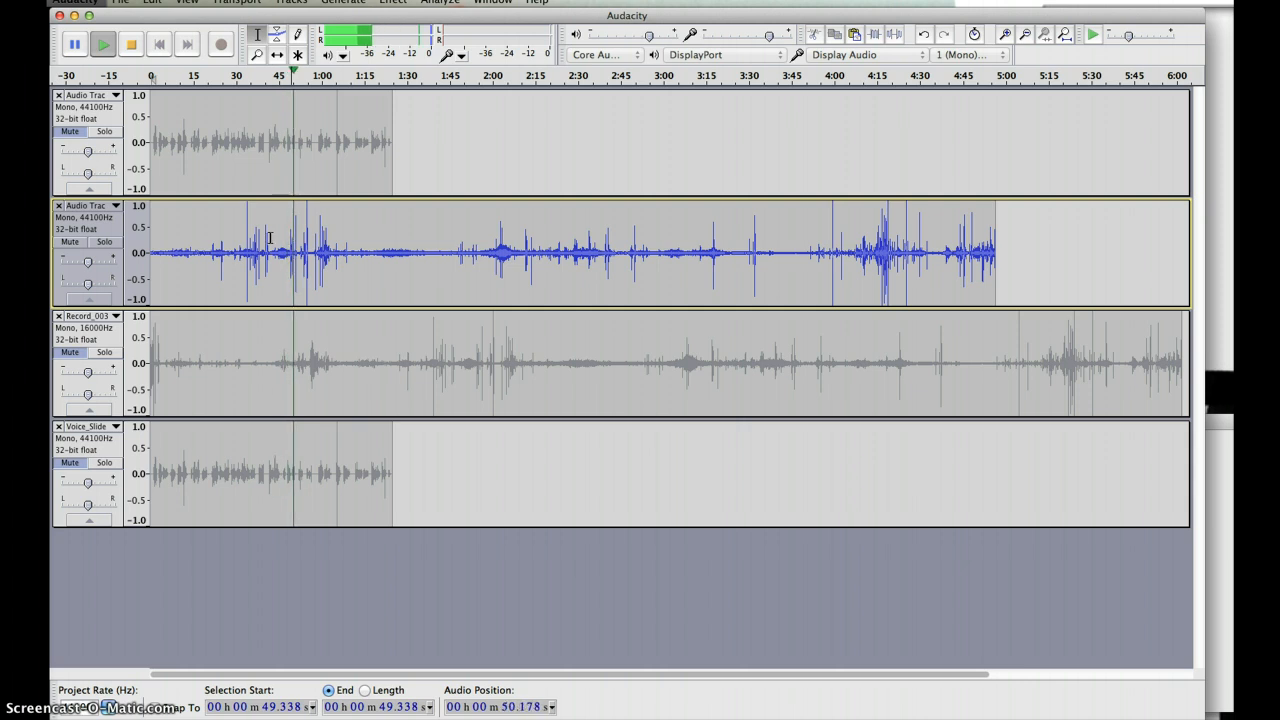
pyautogui.click(365, 237)
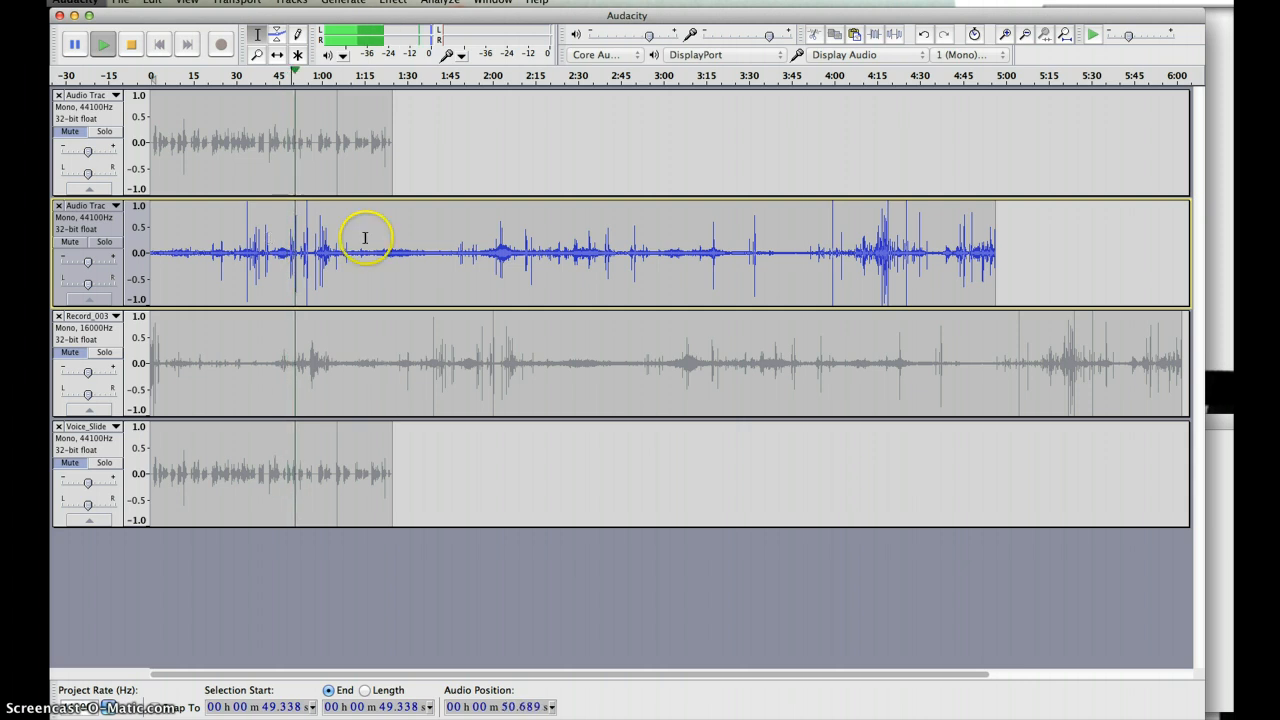
pyautogui.press('space')
pyautogui.click(286, 234)
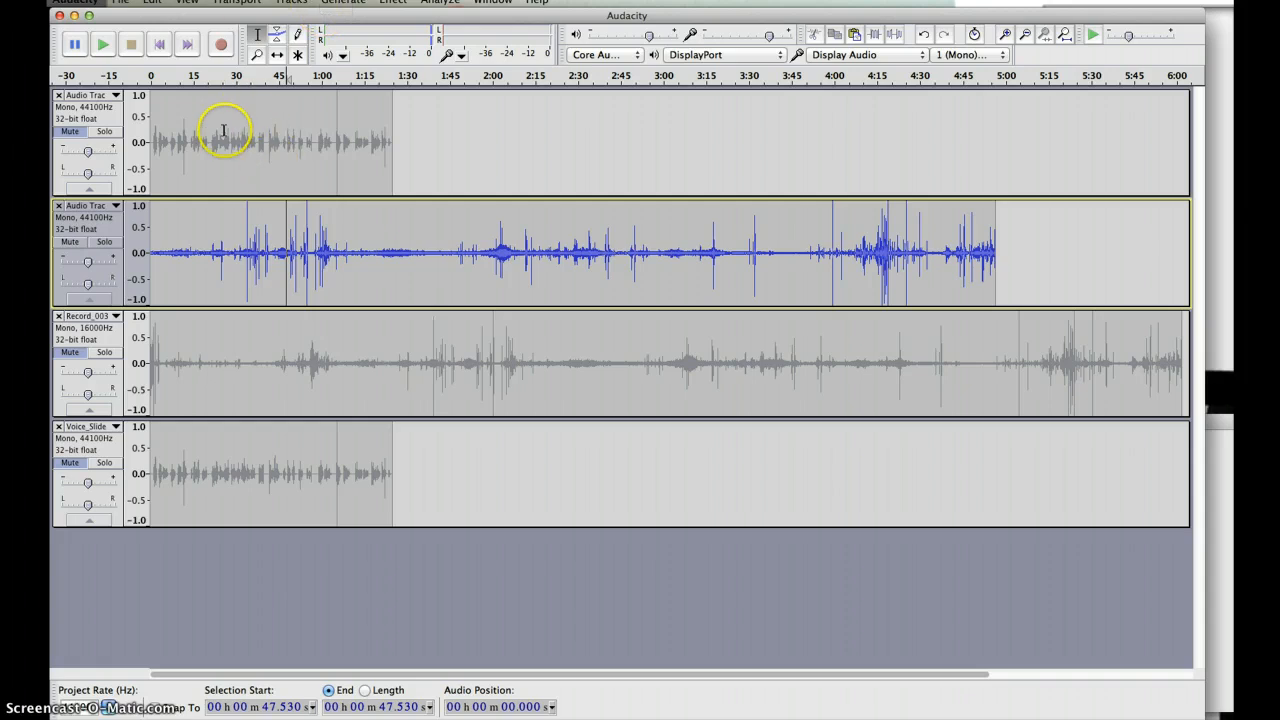
# Step: Audition the shortened copy up close from about 44.5 seconds and place the cursor at about 44.1 seconds
pyautogui.click(257, 54)
pyautogui.click(329, 258)
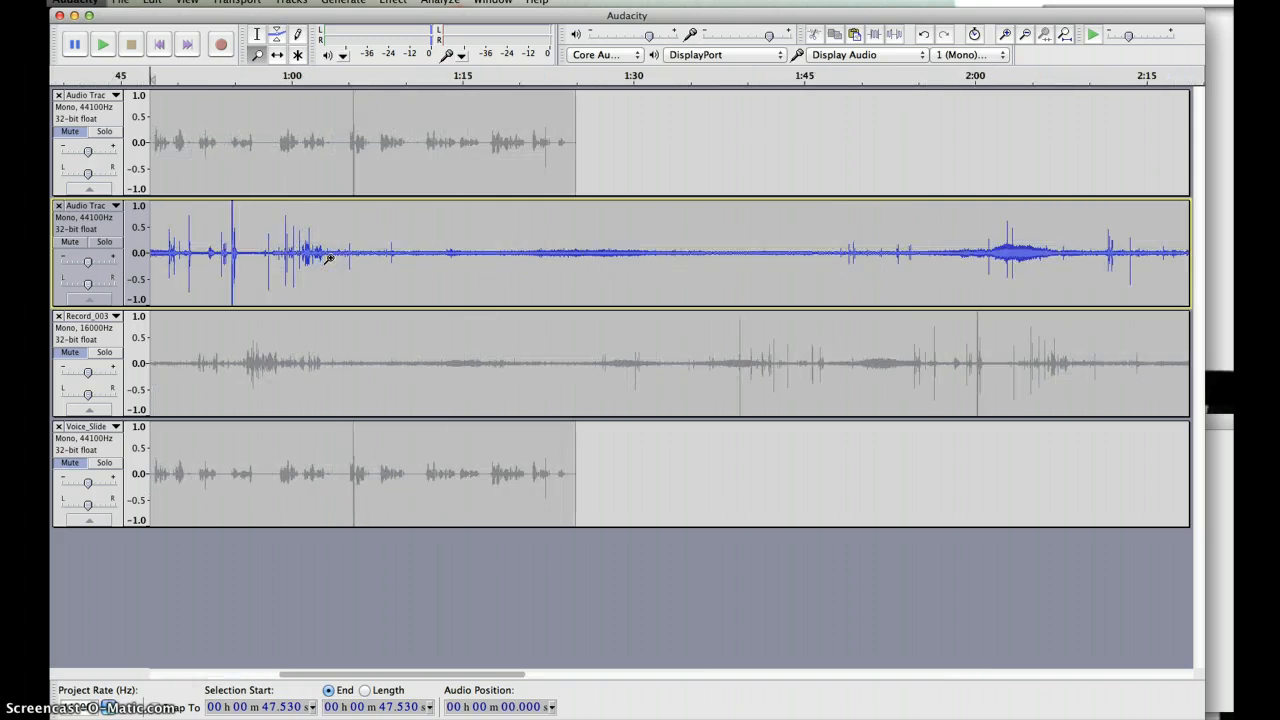
pyautogui.click(329, 258)
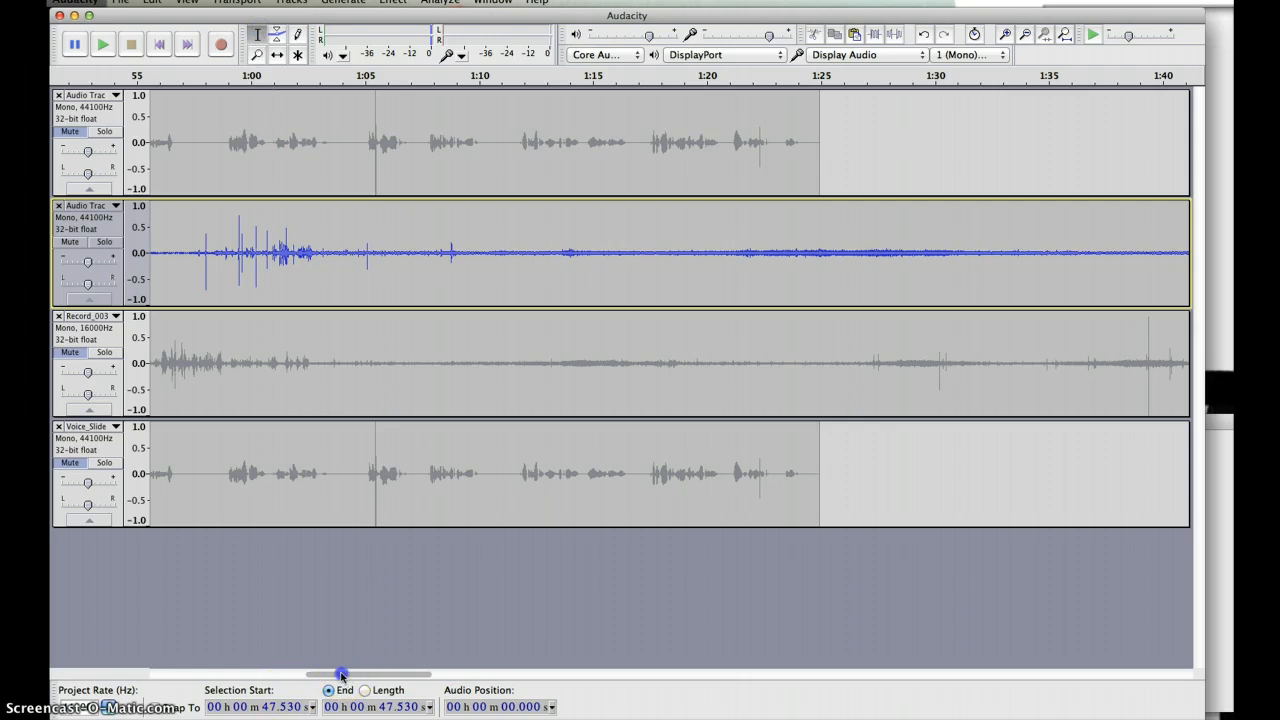
pyautogui.moveTo(341, 675); pyautogui.dragTo(306, 687)
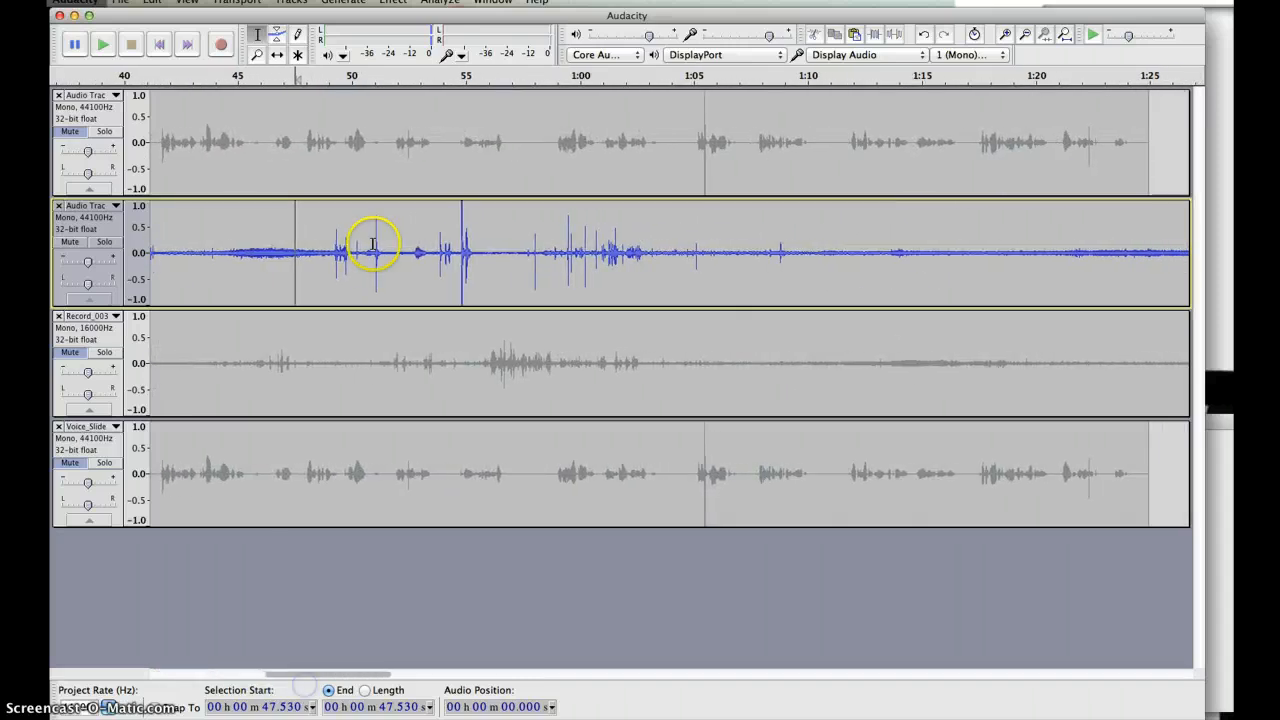
pyautogui.click(225, 243)
pyautogui.press('space')
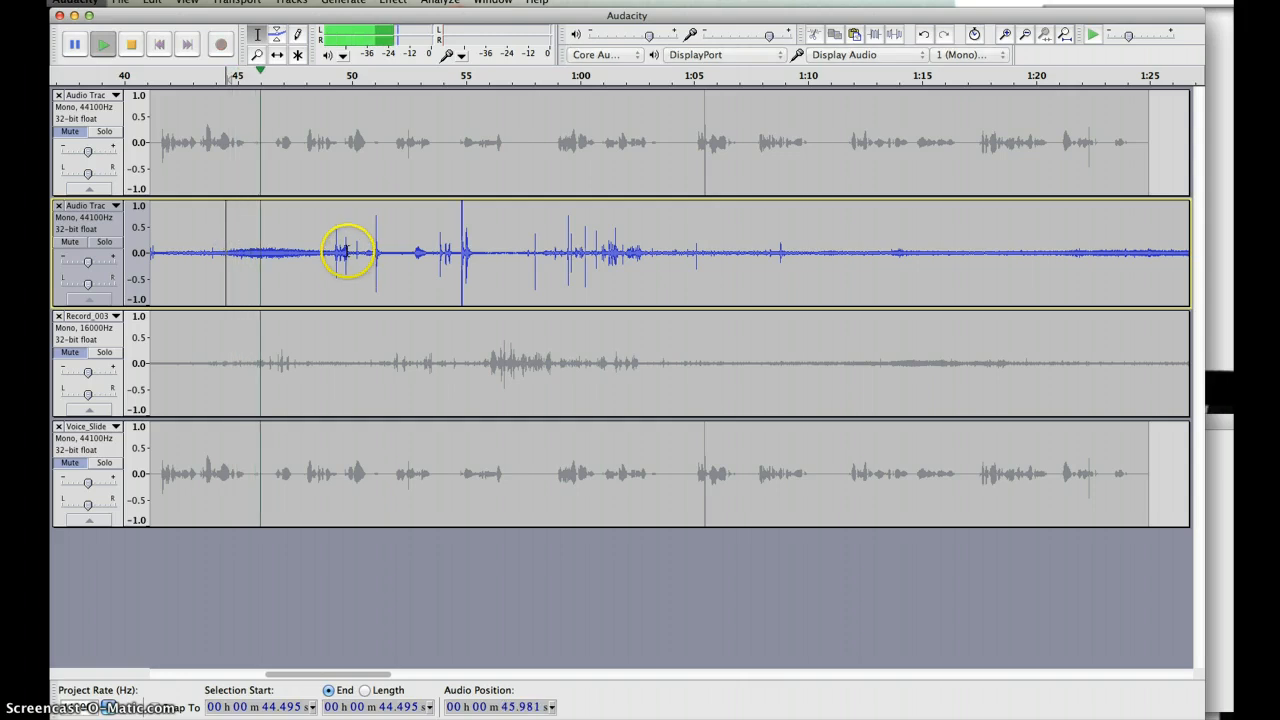
pyautogui.press('space')
pyautogui.click(217, 243)
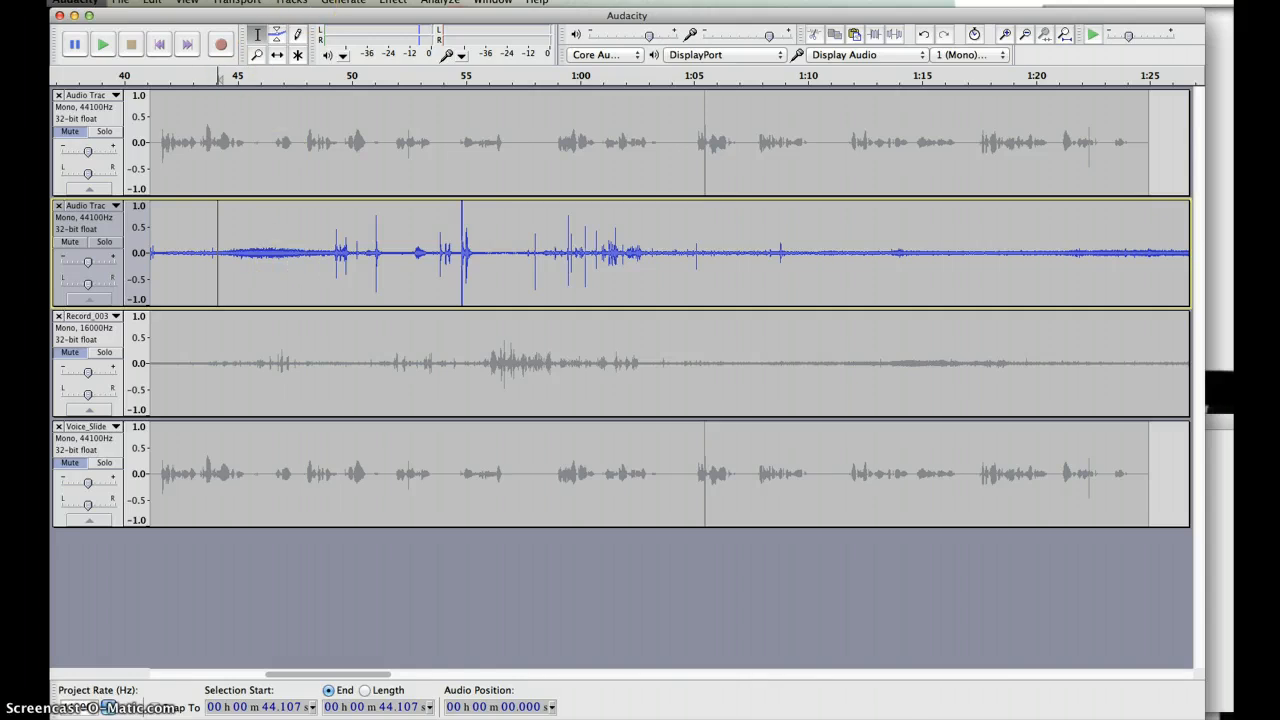
pyautogui.click(152, 1)
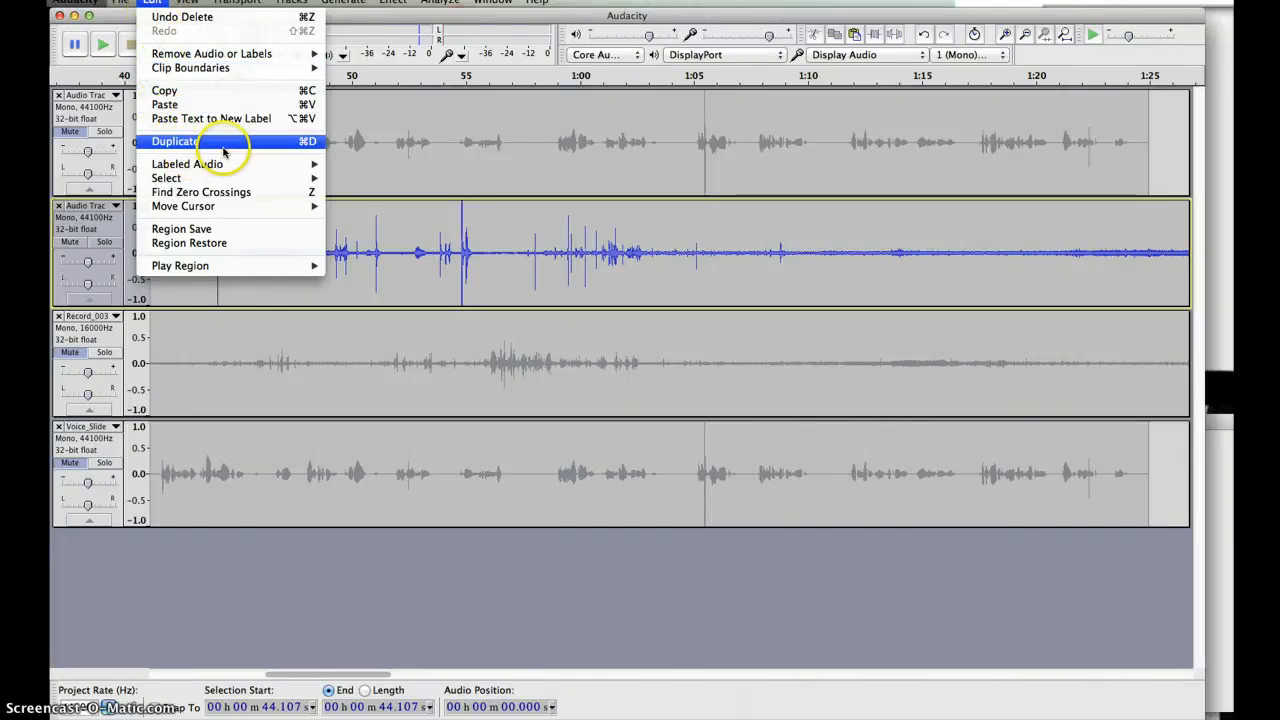
pyautogui.moveTo(185, 3)
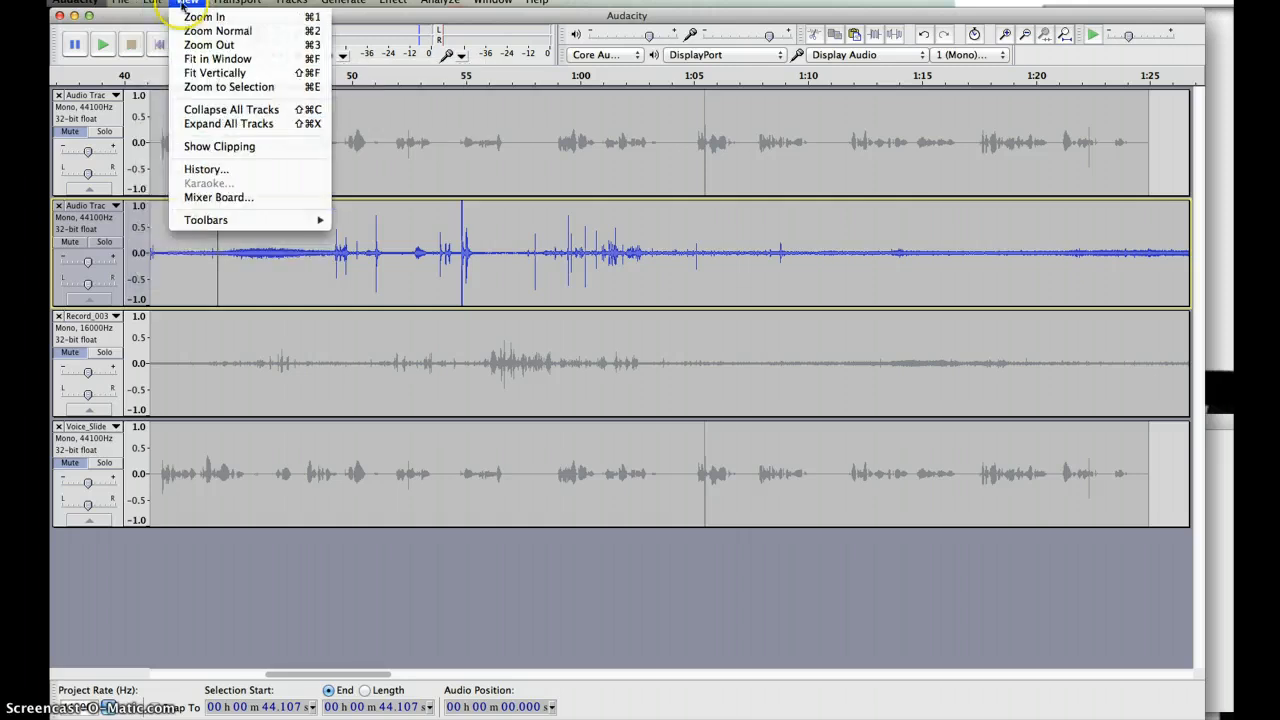
pyautogui.moveTo(237, 2)
pyautogui.moveTo(291, 2)
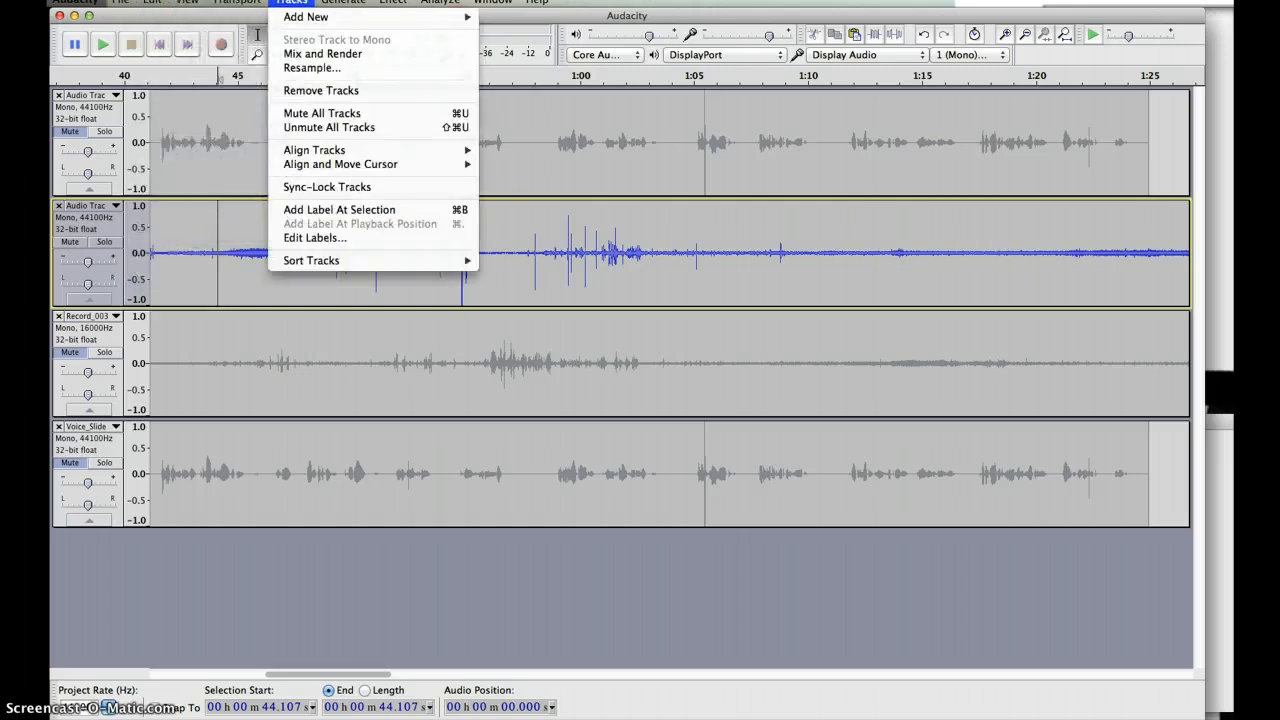
pyautogui.moveTo(121, 2)
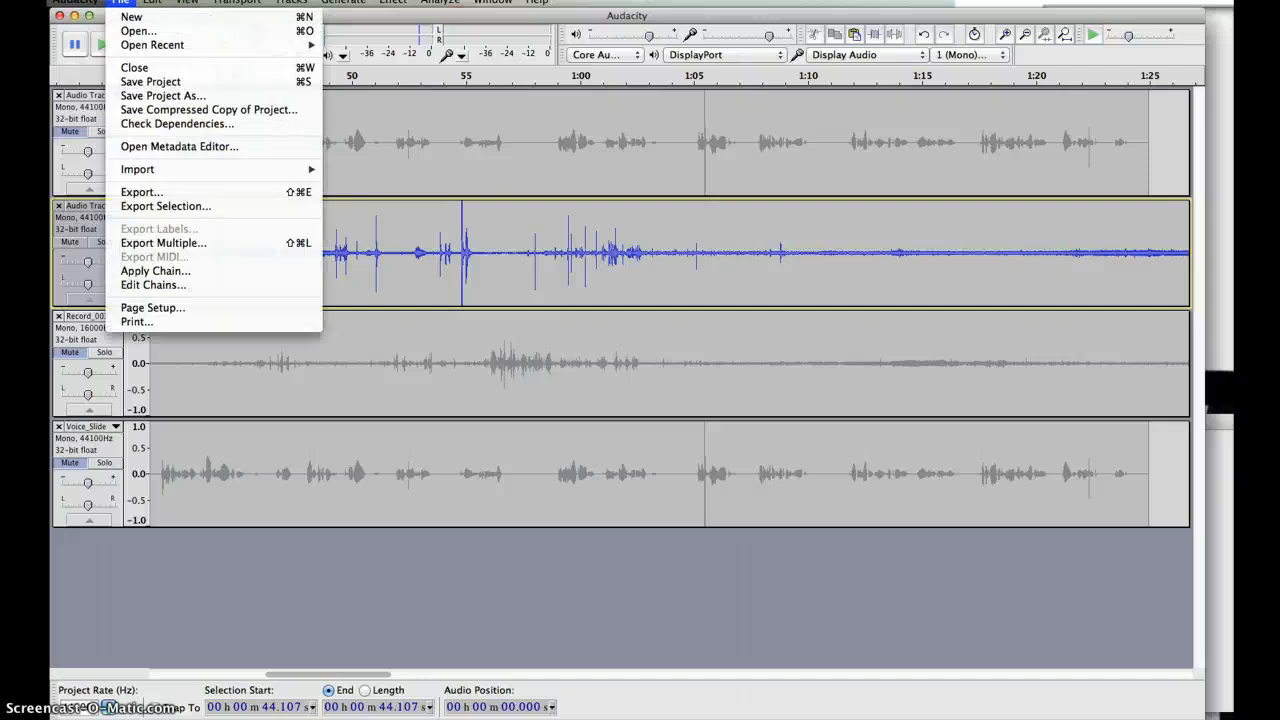
pyautogui.moveTo(440, 2)
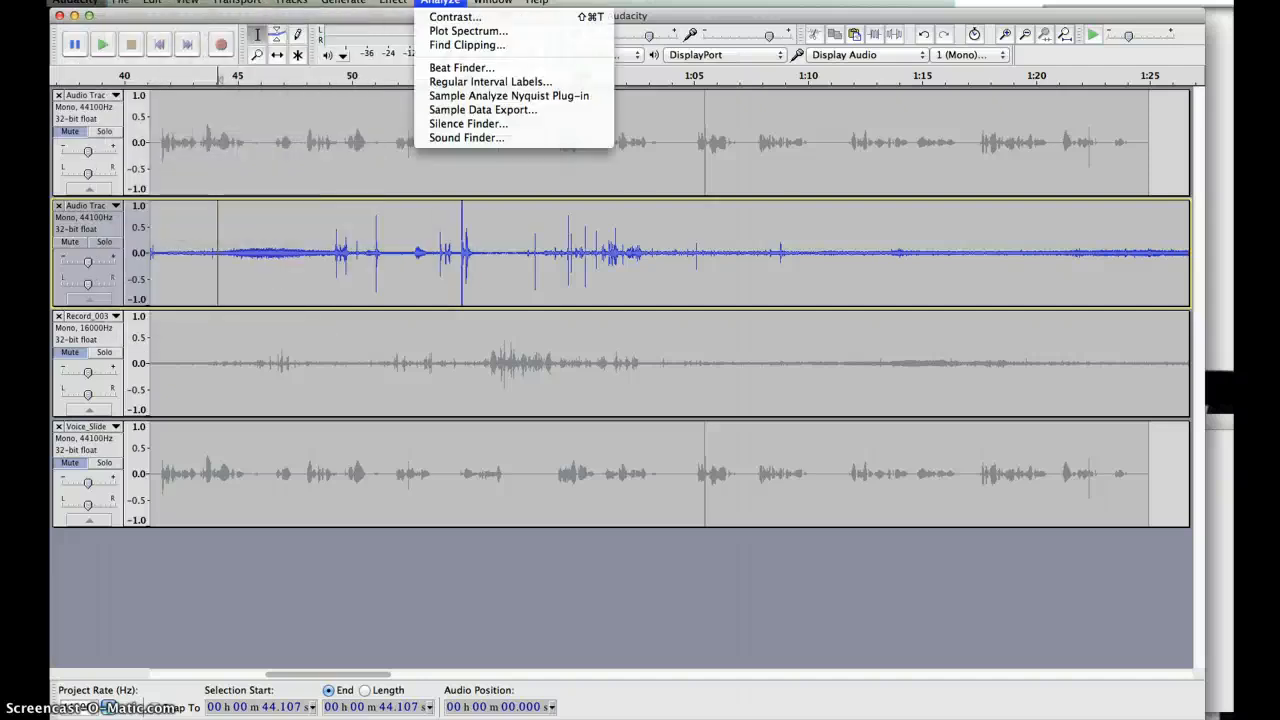
pyautogui.moveTo(393, 2)
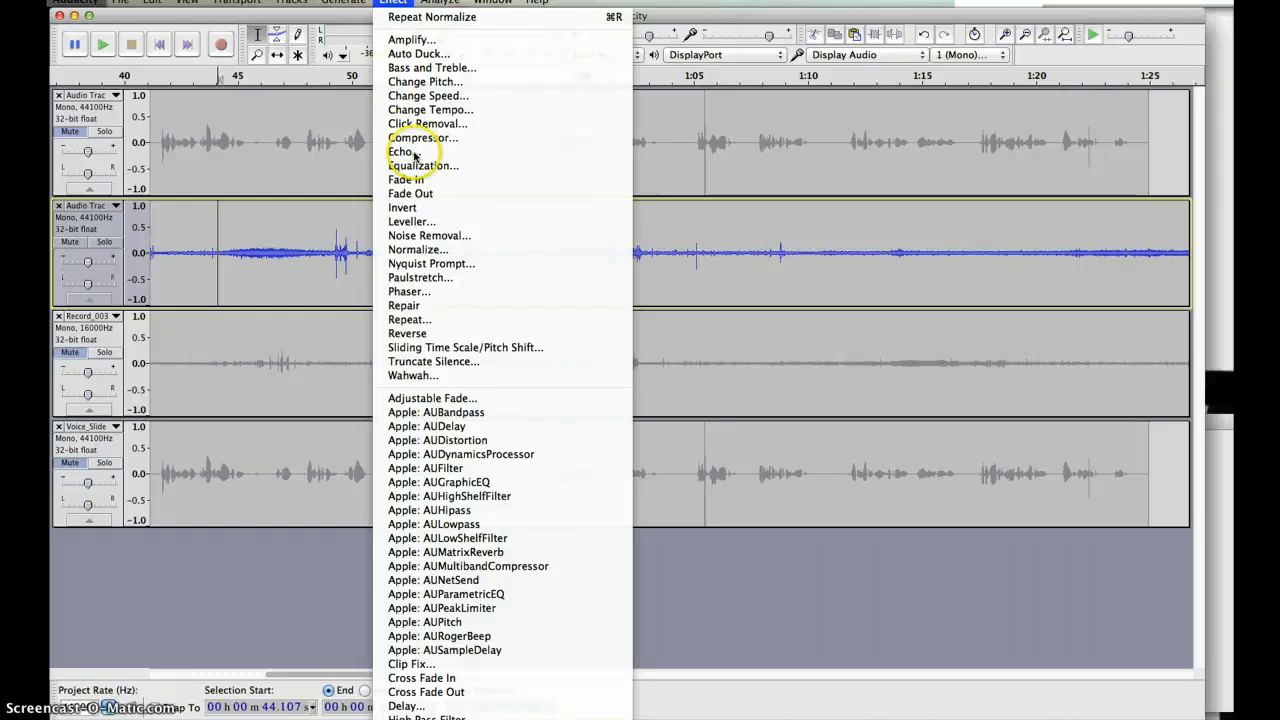
pyautogui.click(109, 400)
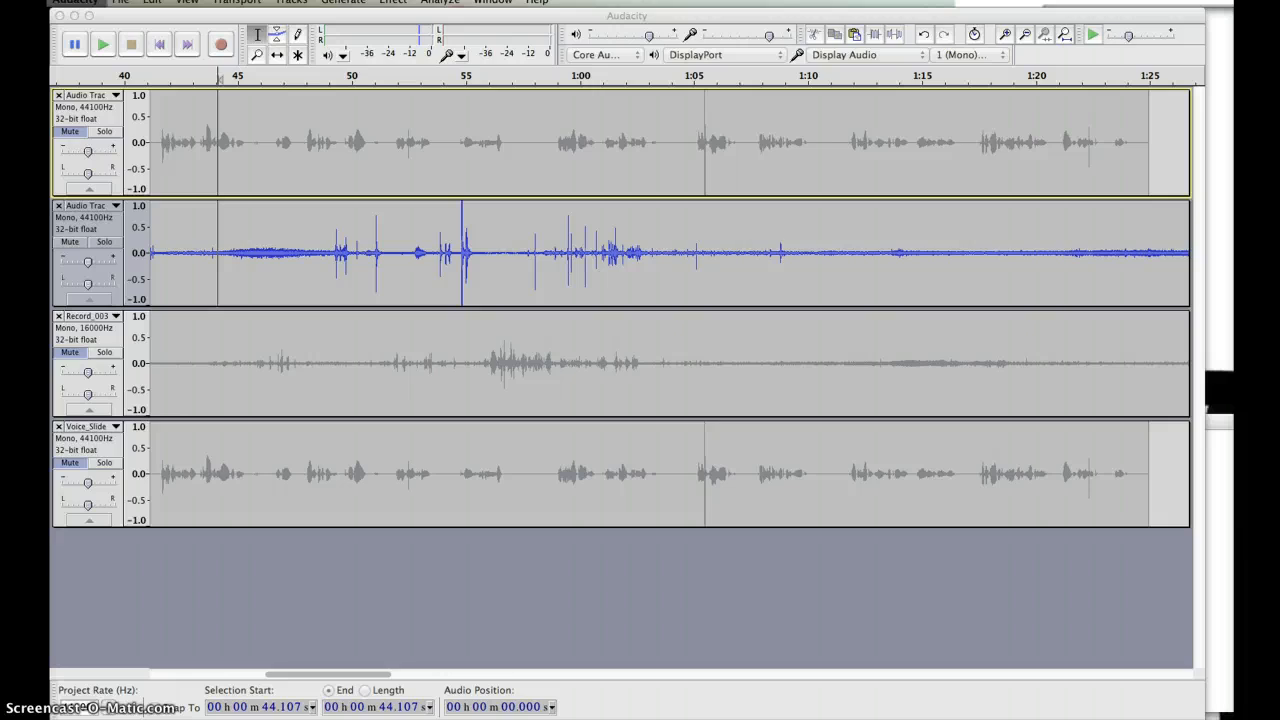
pyautogui.click(152, 2)
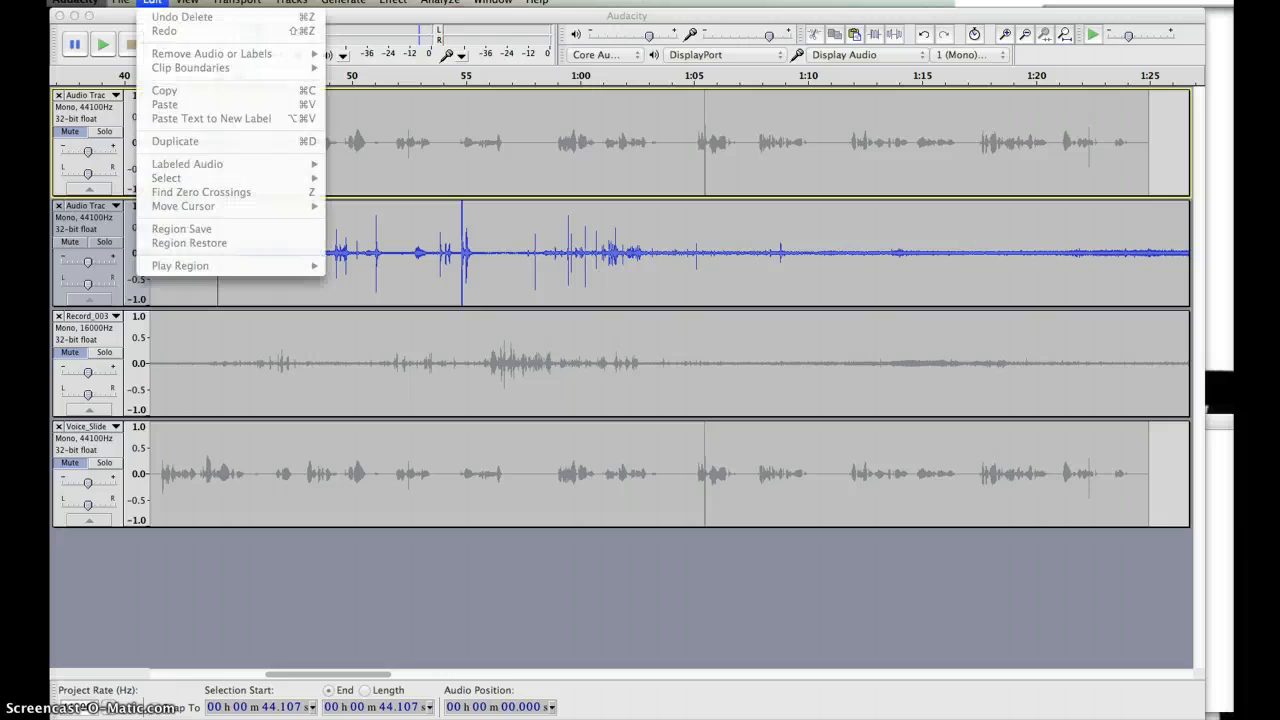
pyautogui.click(130, 40)
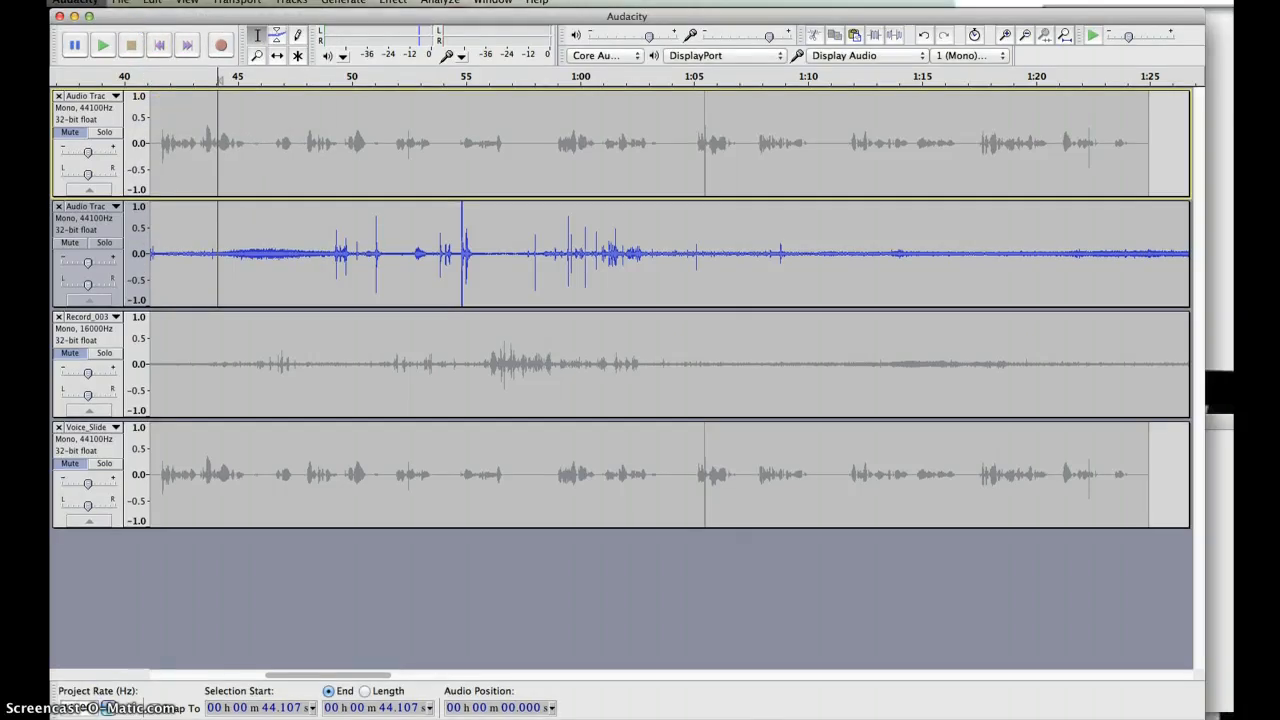
# Step: Split the second track at about 44.1 seconds and shift the part after the split about 2.6 seconds later
pyautogui.click(152, 2)
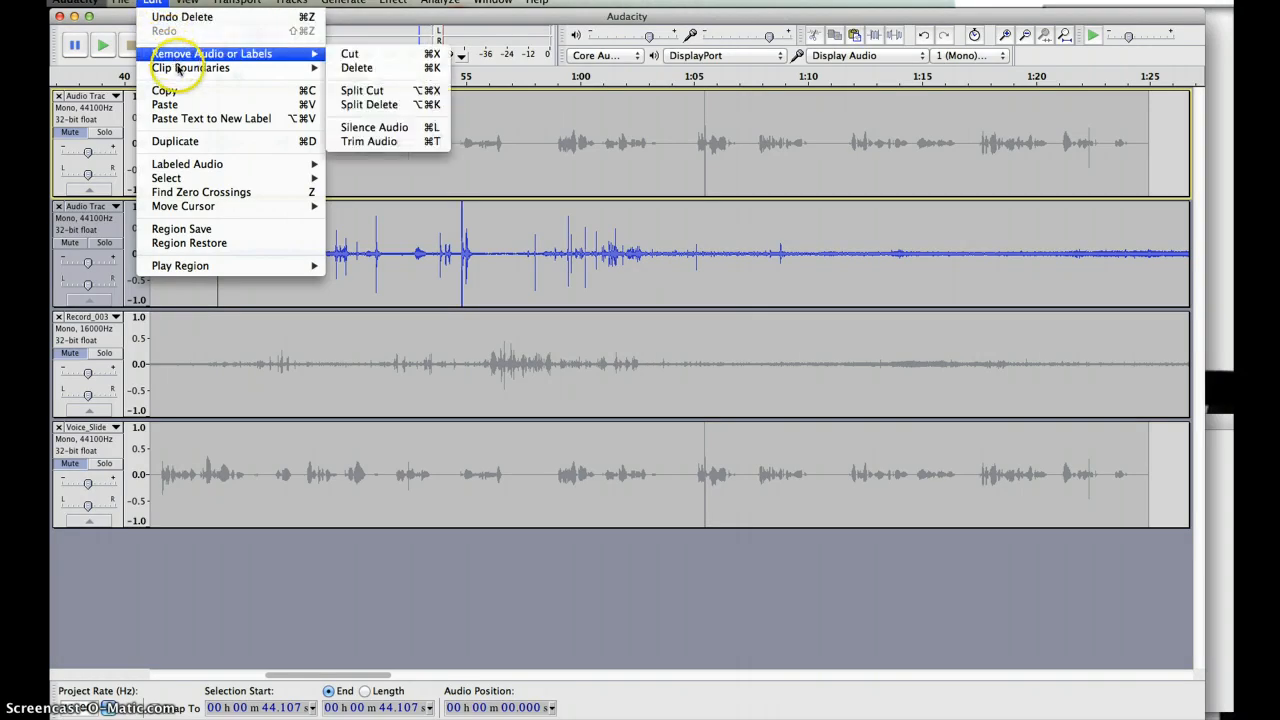
pyautogui.moveTo(180, 67)
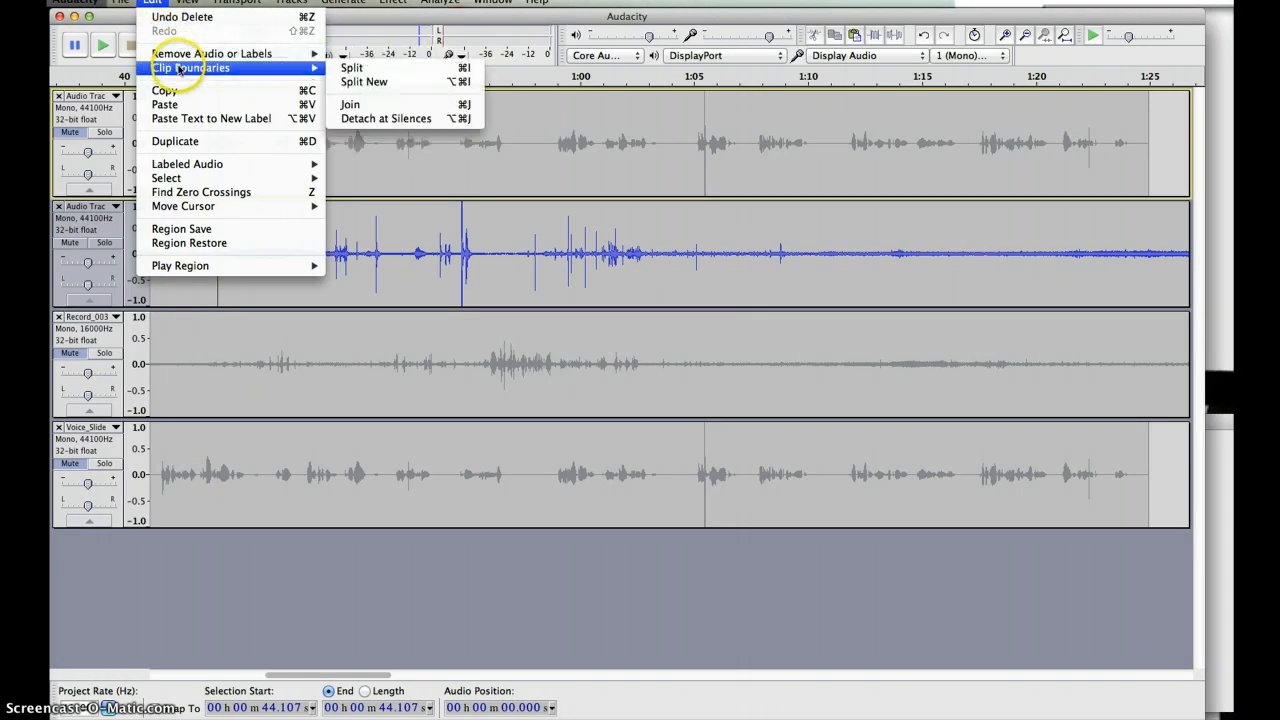
pyautogui.click(350, 67)
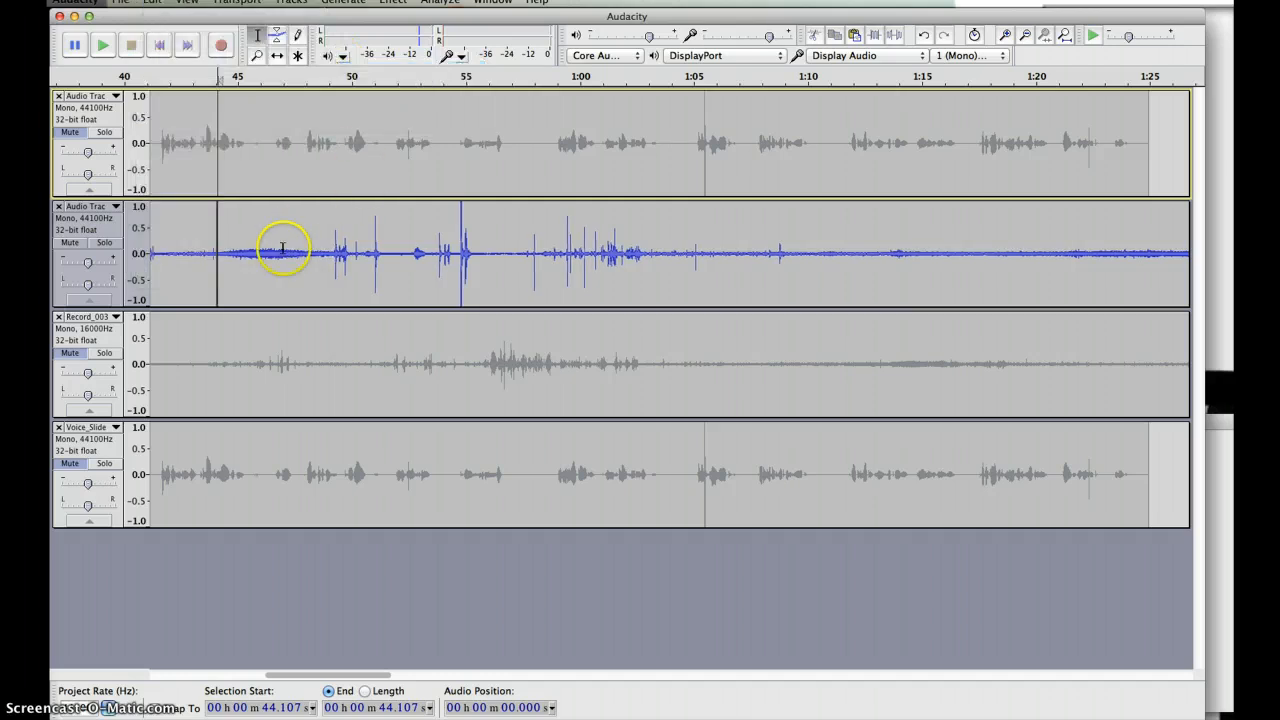
pyautogui.click(278, 57)
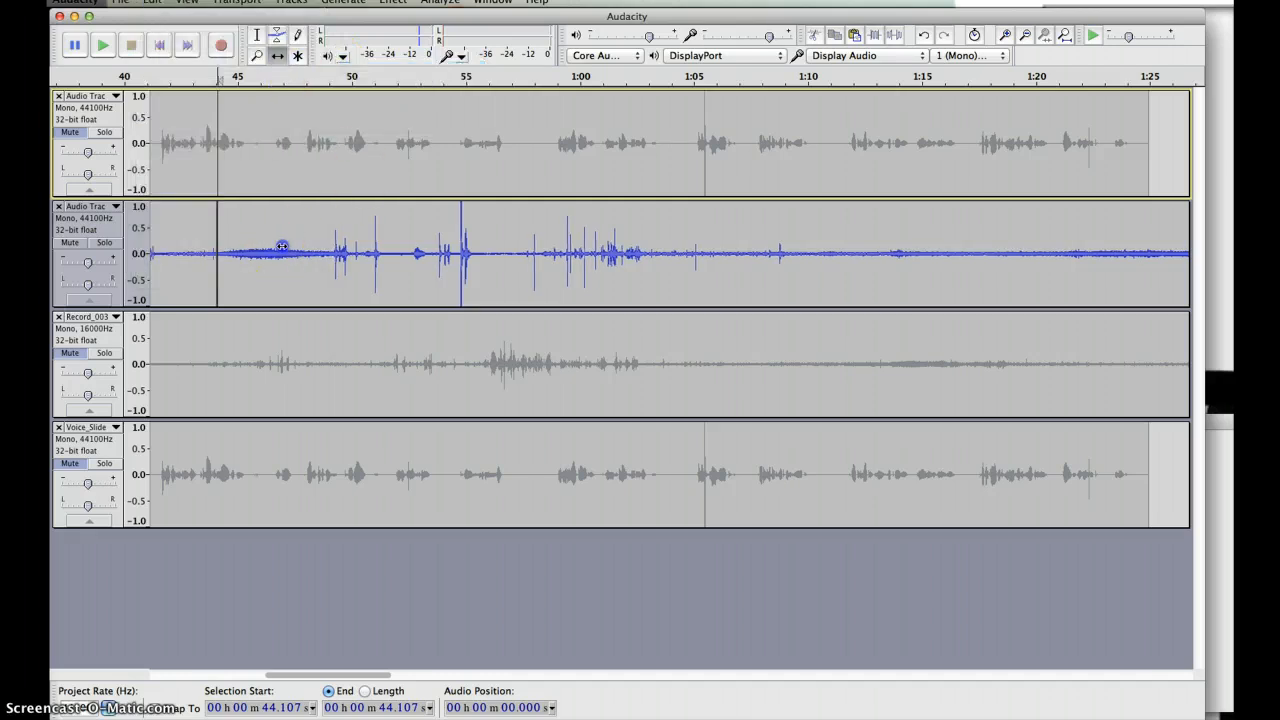
pyautogui.moveTo(282, 246); pyautogui.dragTo(335, 238)
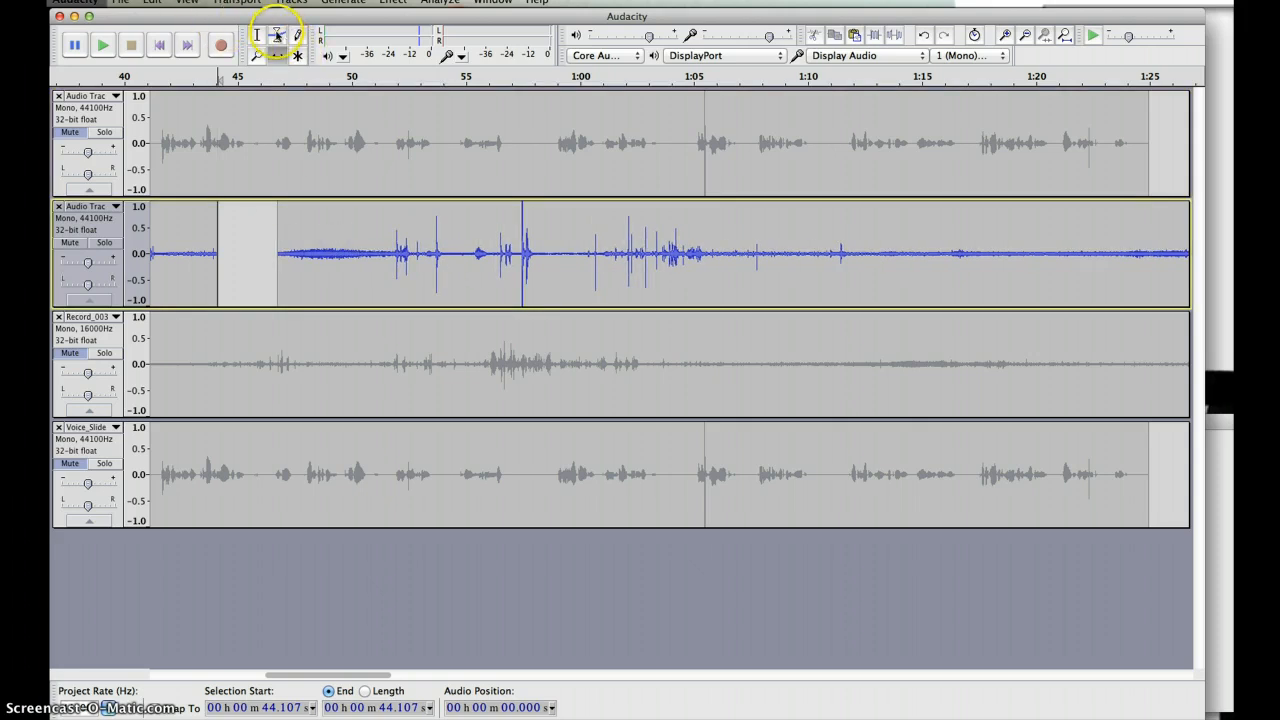
# Step: Unmute the first track and preview its full length amplified by 4.8 dB
pyautogui.click(78, 132)
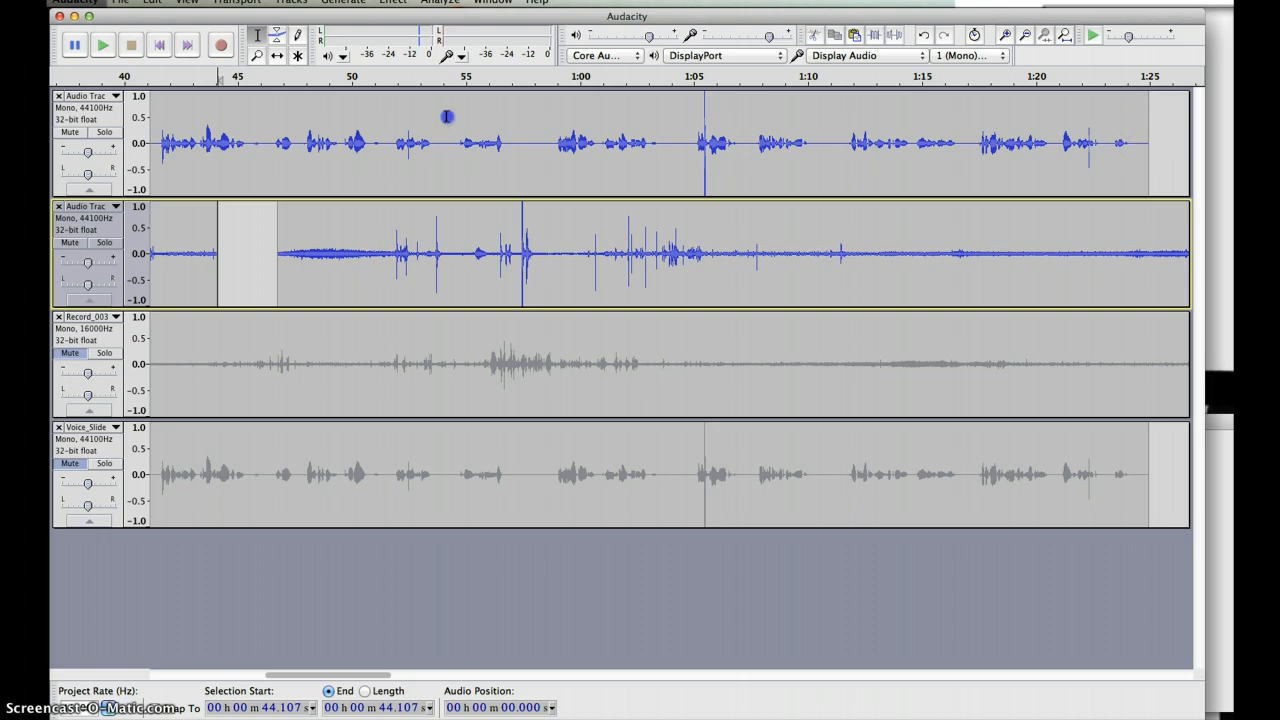
pyautogui.moveTo(447, 117); pyautogui.dragTo(118, 126)
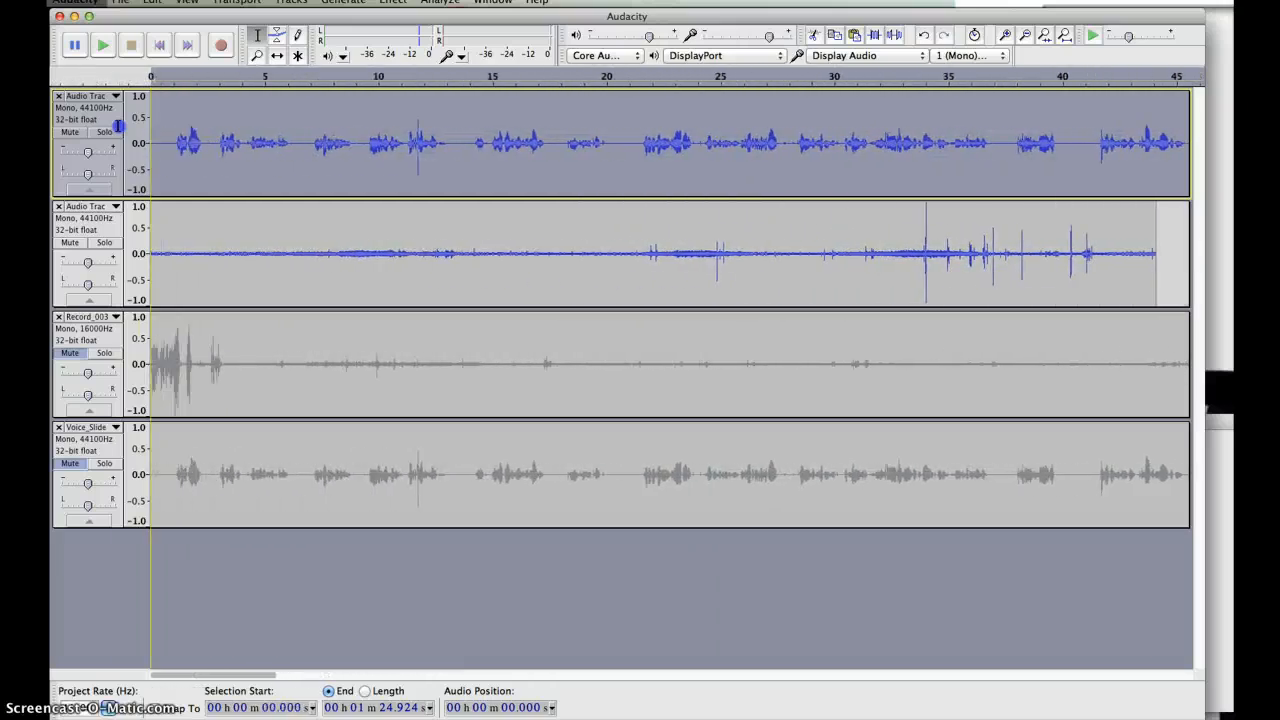
pyautogui.click(393, 1)
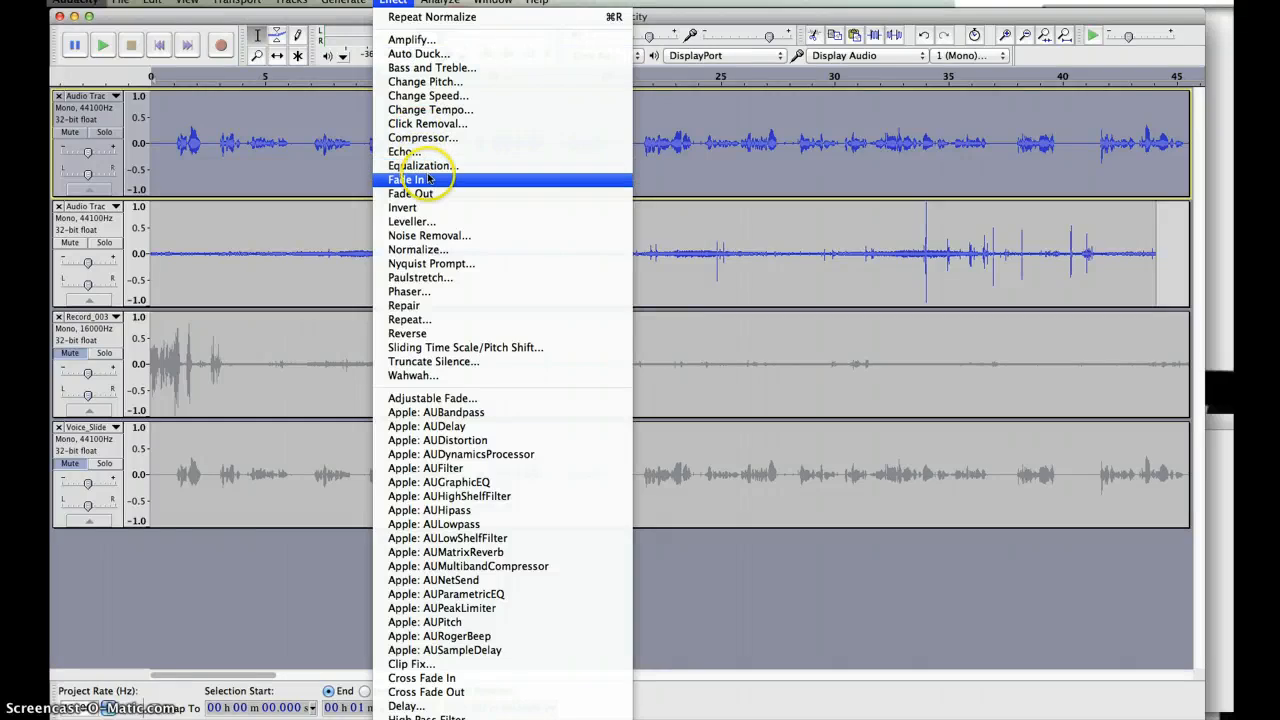
pyautogui.click(412, 39)
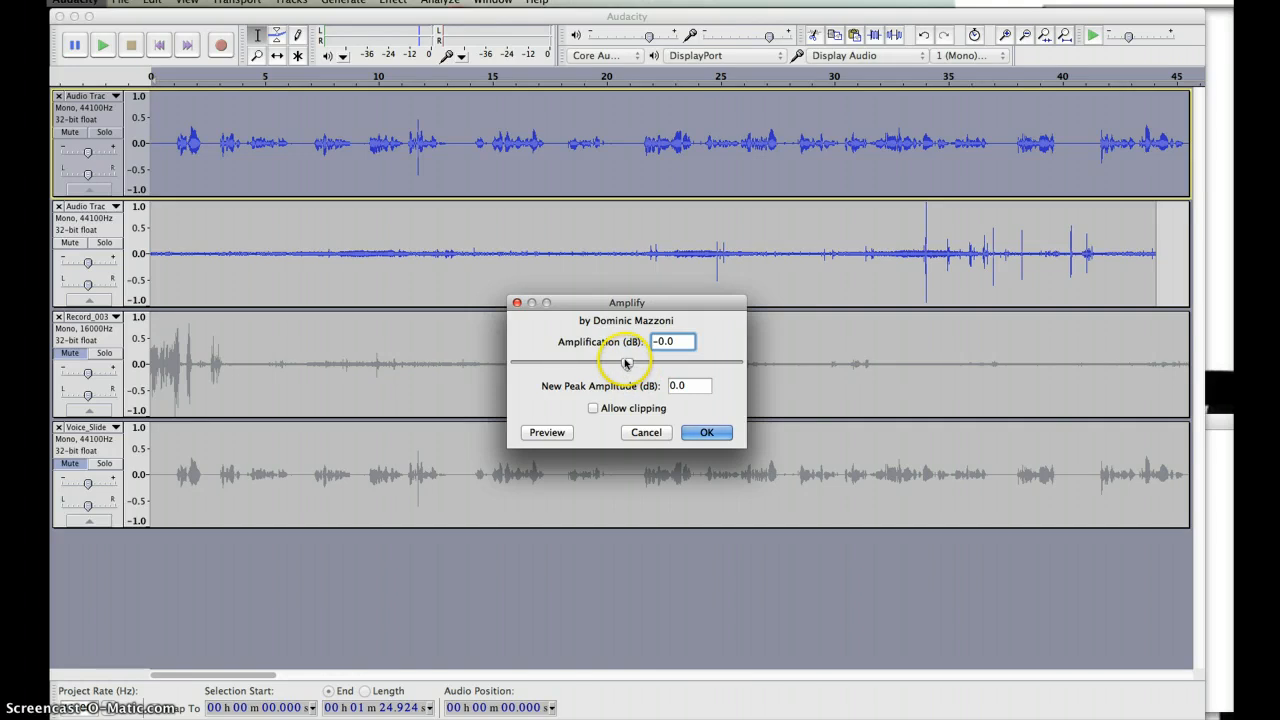
pyautogui.moveTo(626, 362); pyautogui.dragTo(630, 362)
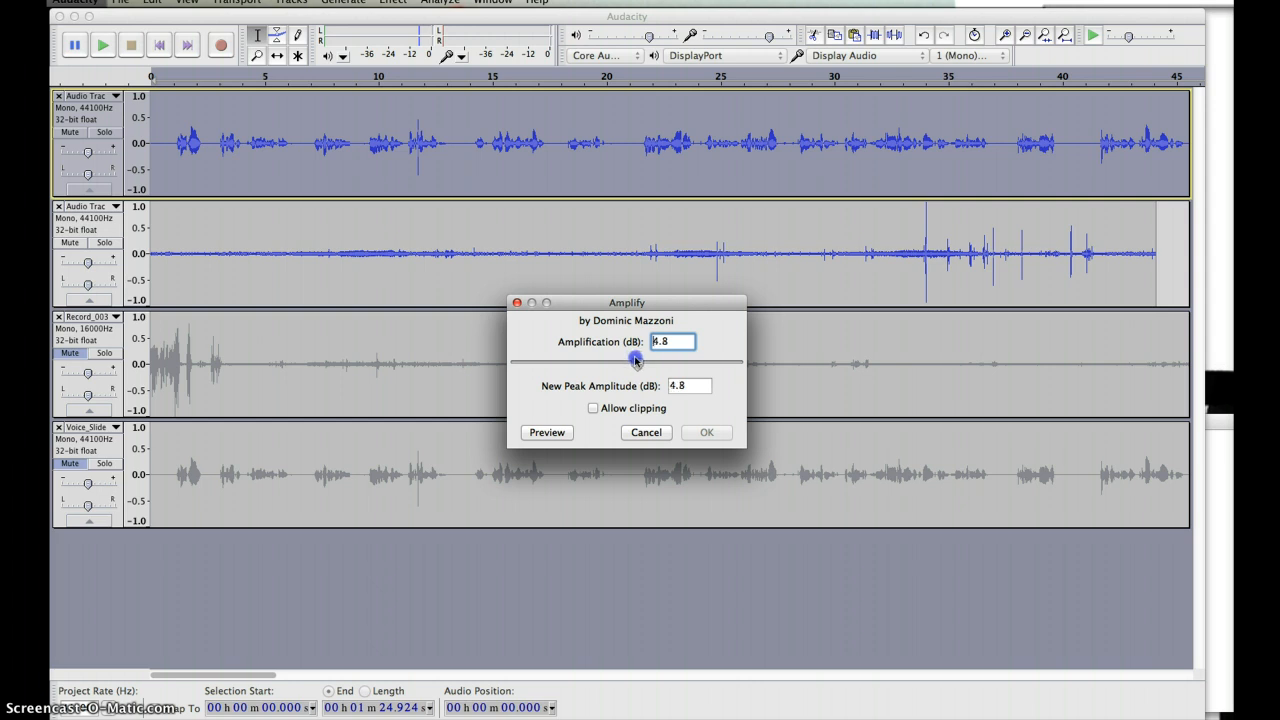
pyautogui.click(553, 432)
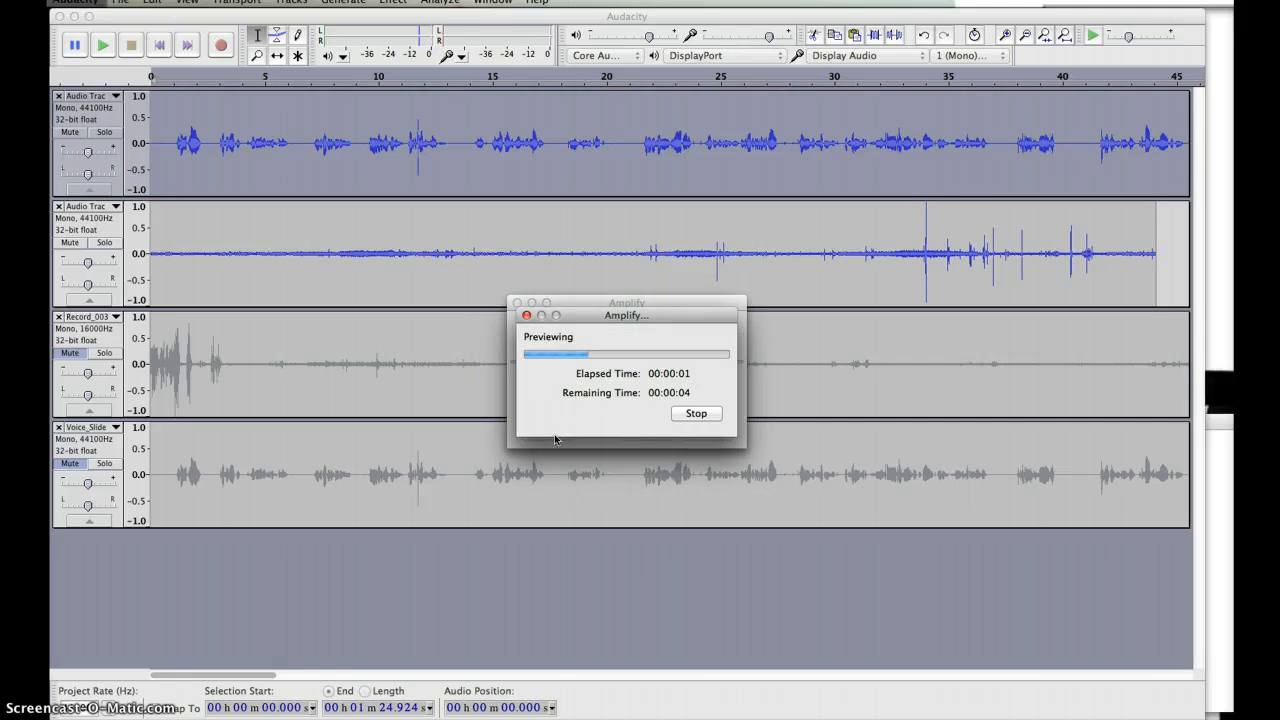
pyautogui.click(697, 411)
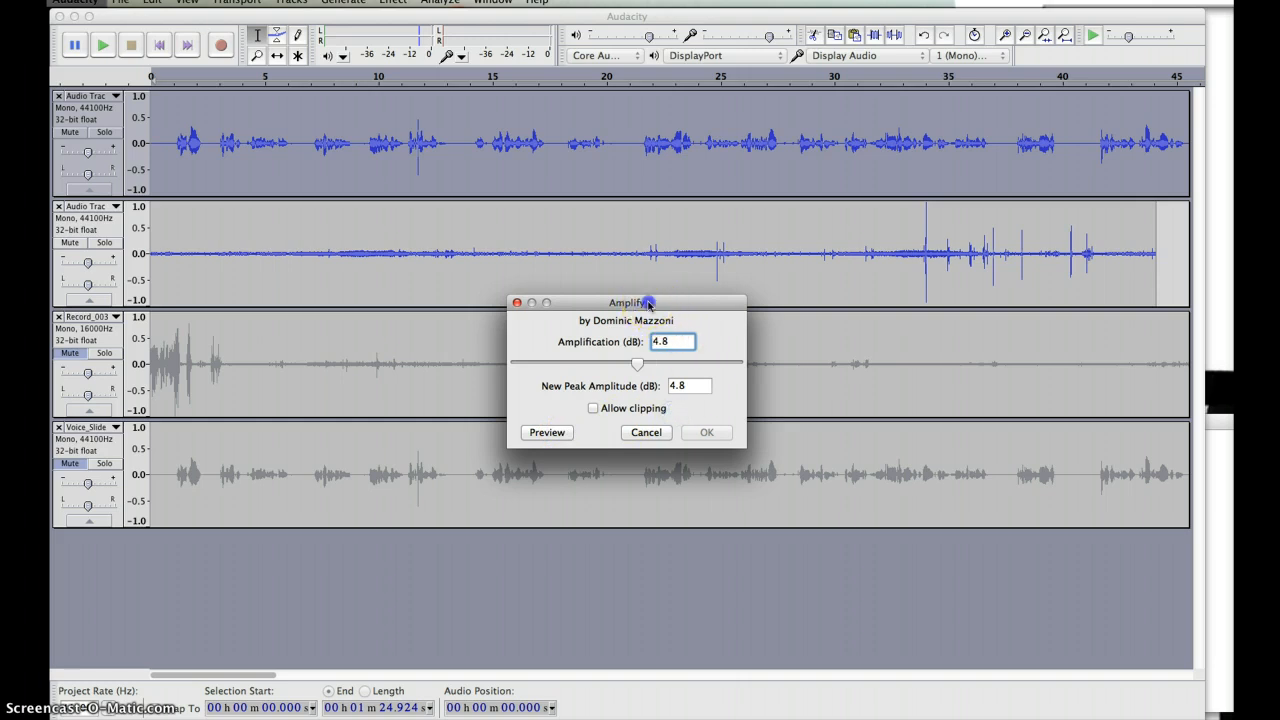
# Step: Try Amplify values of 3.8 dB and 3.5 dB on the first track's full length
pyautogui.moveTo(651, 300); pyautogui.dragTo(635, 299)
pyautogui.click(624, 365)
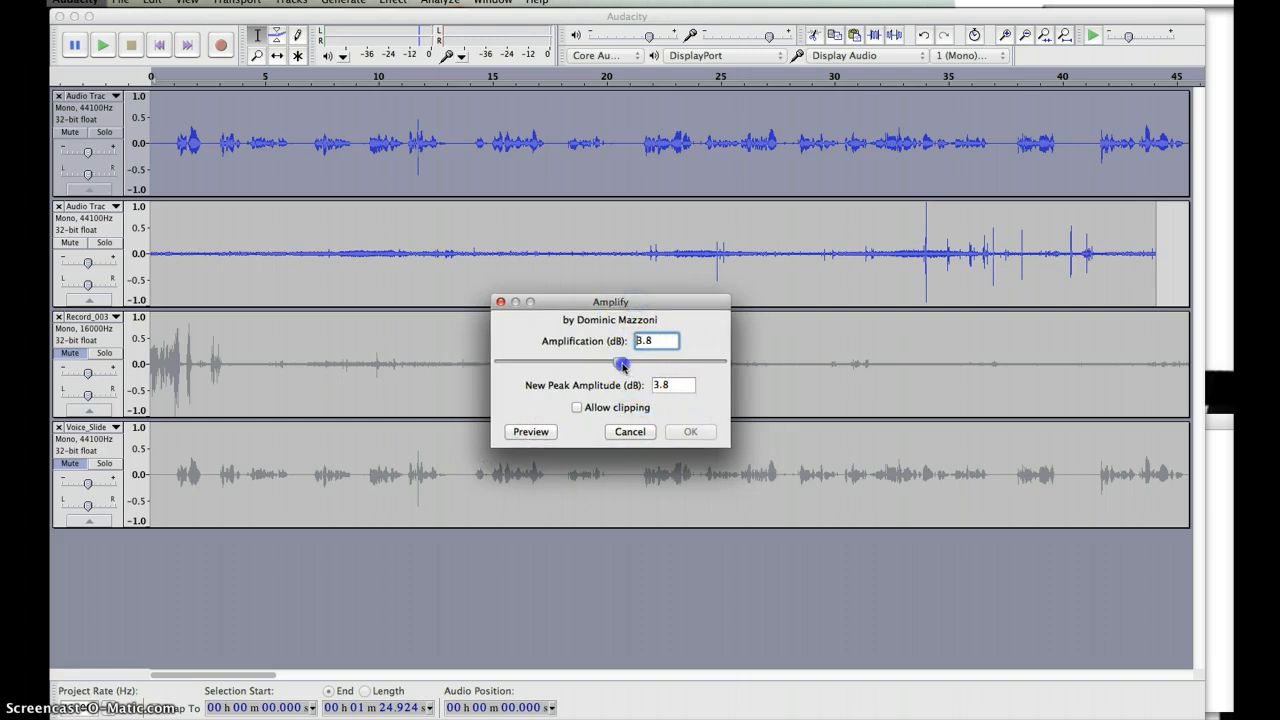
pyautogui.moveTo(622, 365)
pyautogui.mouseDown()
pyautogui.moveTo(571, 437)
pyautogui.moveTo(615, 366)
pyautogui.mouseUp()
pyautogui.click(500, 301)
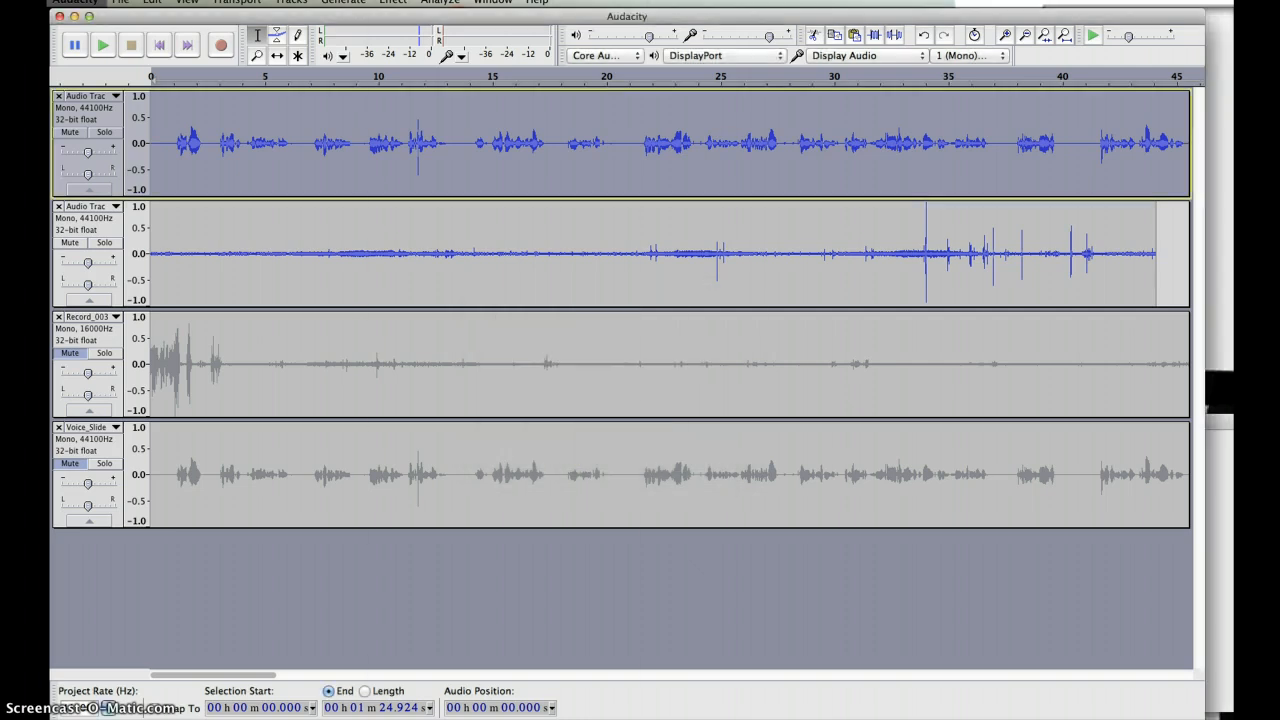
pyautogui.click(393, 1)
pyautogui.click(410, 40)
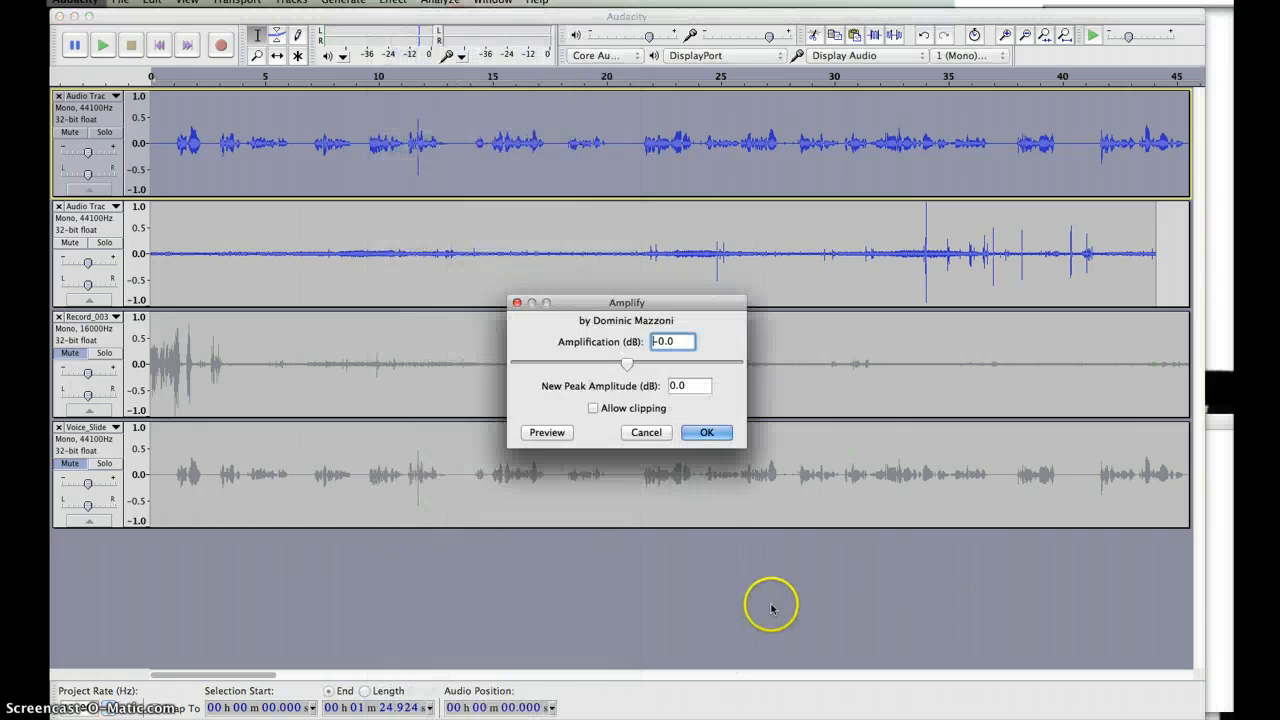
pyautogui.moveTo(624, 365); pyautogui.dragTo(626, 366)
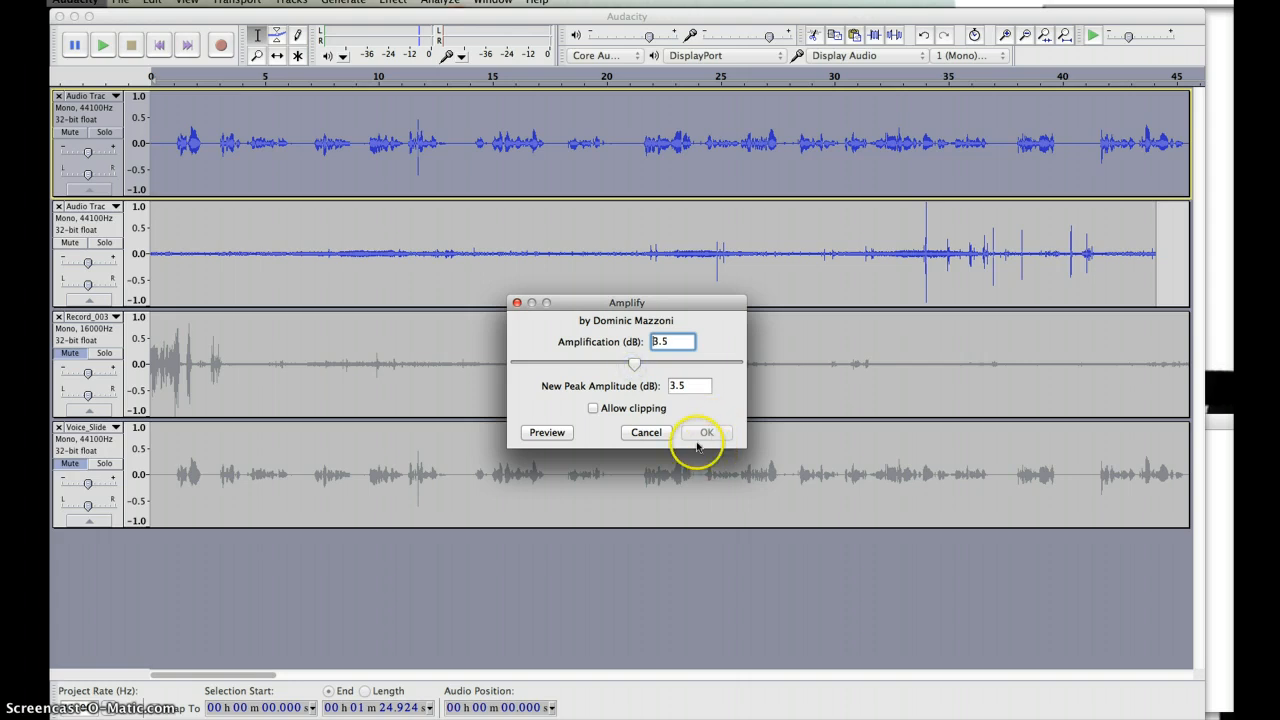
pyautogui.click(516, 302)
# Step: Place the cursor at the tall spike in the first track, at about 1 minute 5.4 seconds, and magnify it
pyautogui.click(647, 153)
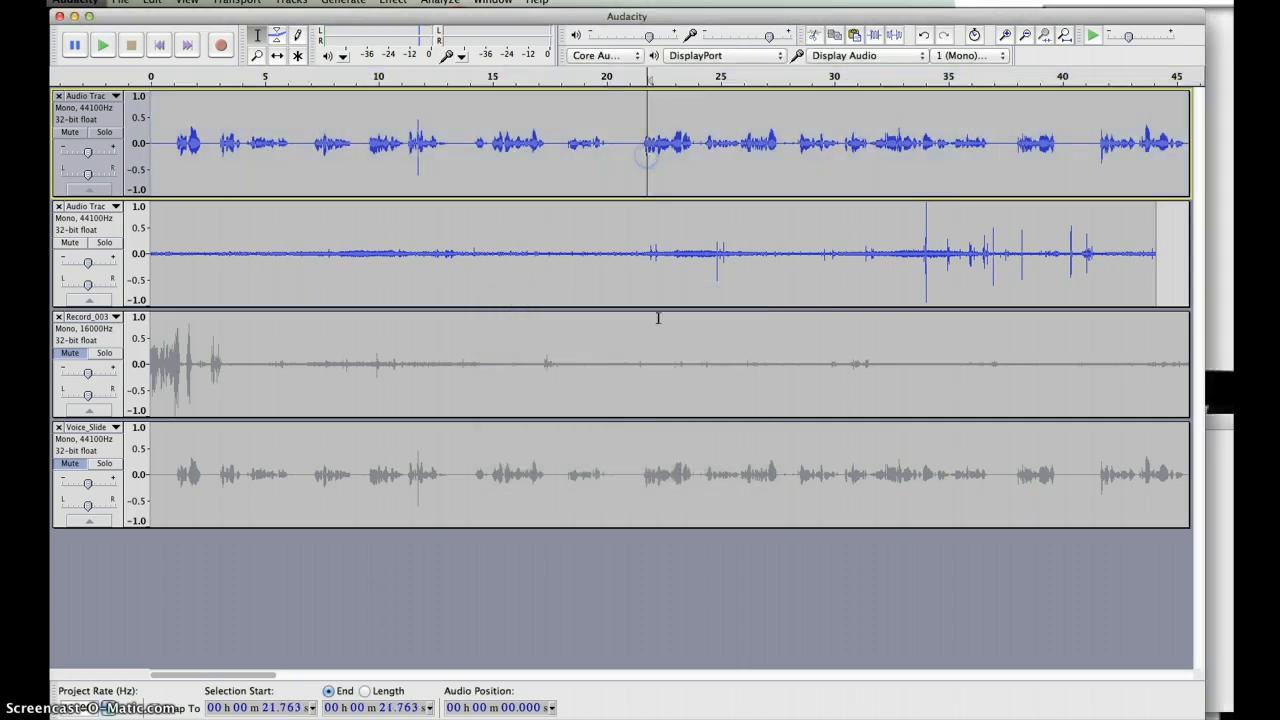
pyautogui.moveTo(243, 674); pyautogui.dragTo(272, 674)
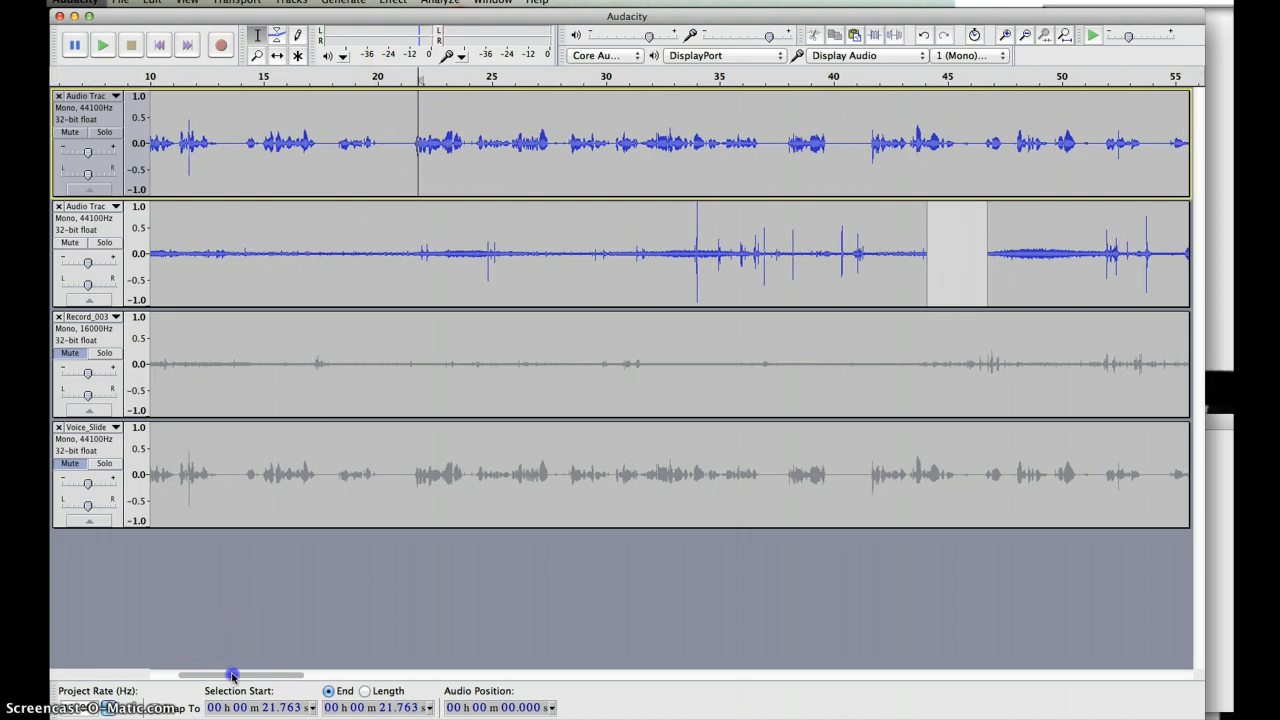
pyautogui.moveTo(229, 674); pyautogui.dragTo(305, 683)
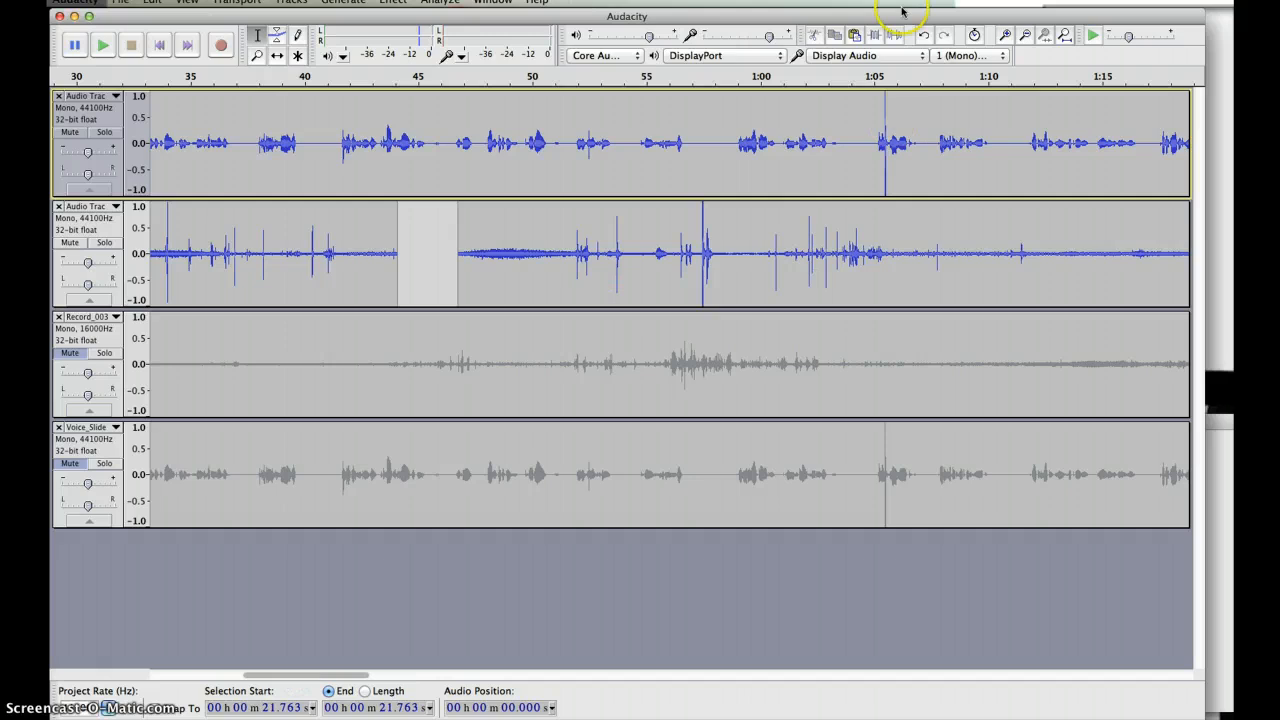
pyautogui.click(884, 120)
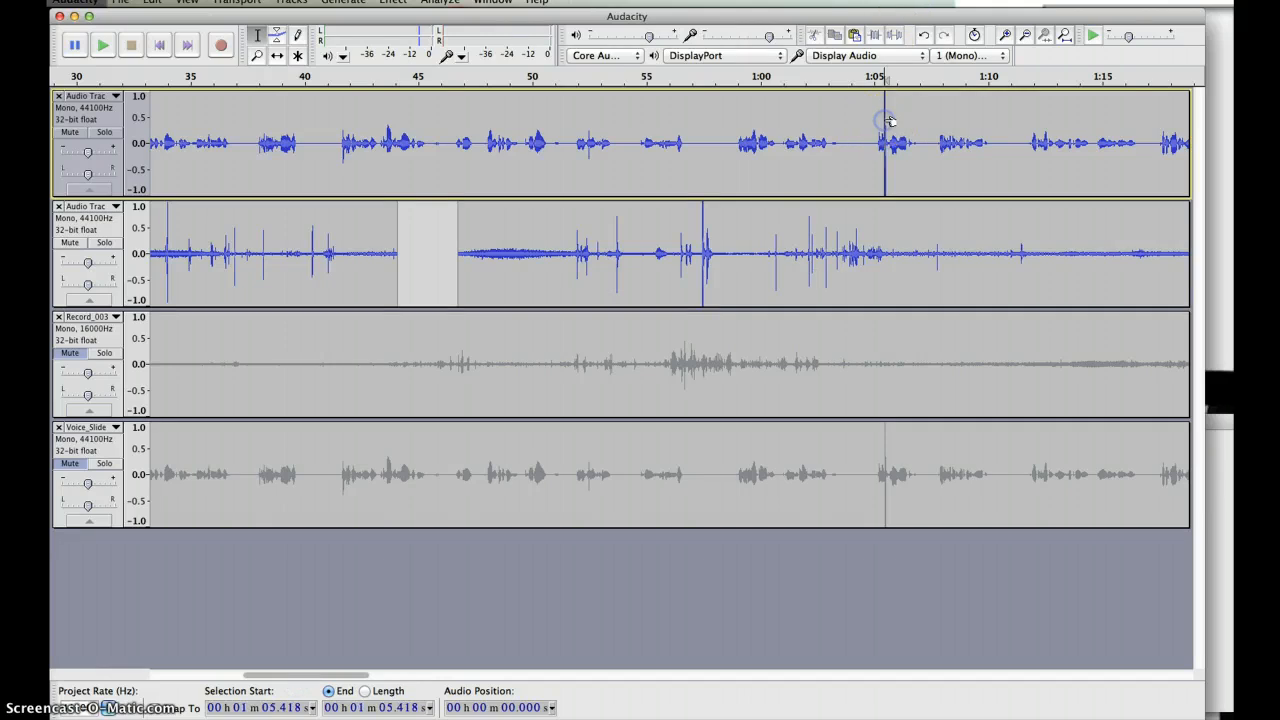
pyautogui.click(257, 55)
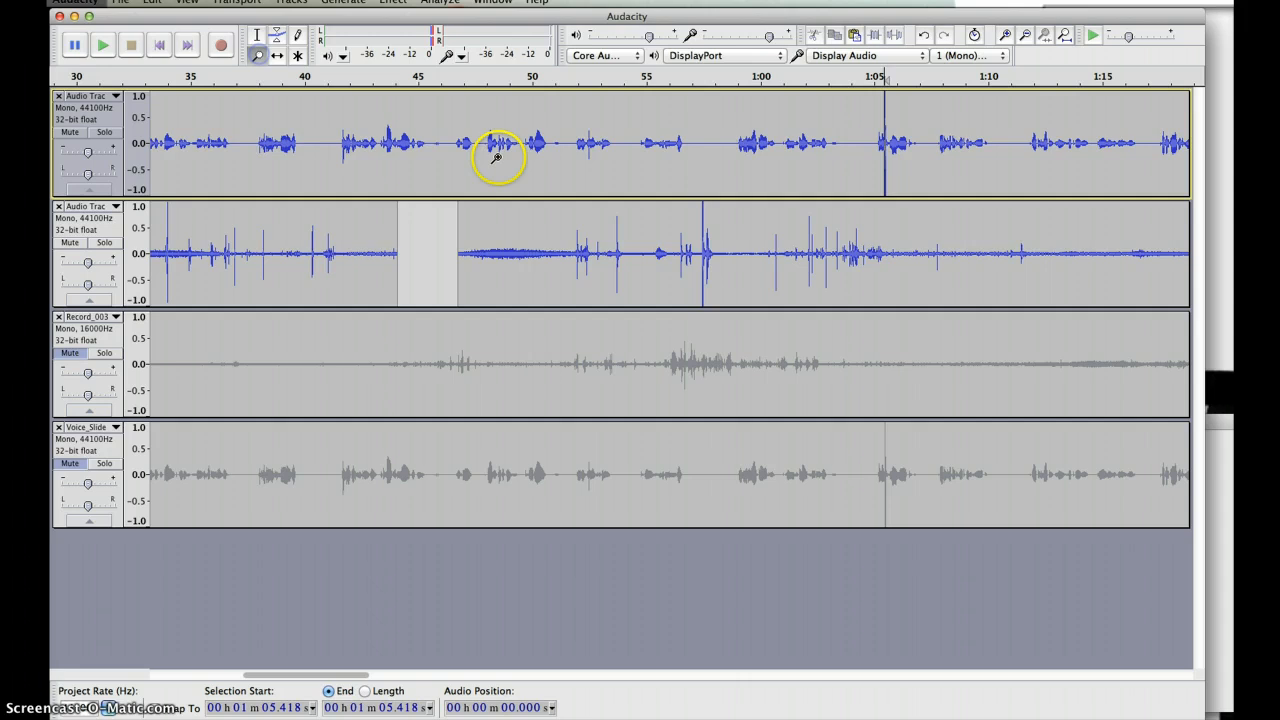
pyautogui.click(884, 141)
pyautogui.click(884, 141)
pyautogui.click(884, 141)
pyautogui.click(888, 142)
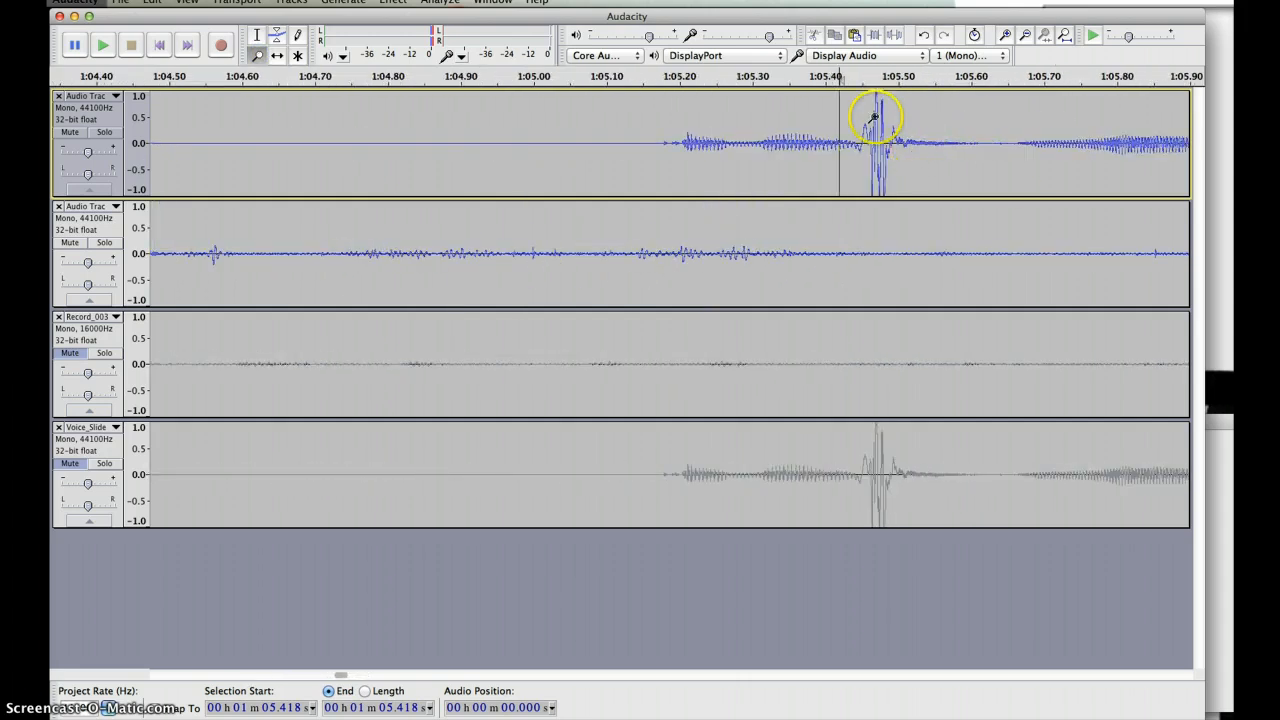
# Step: Play just the spike, from about 1:05.445 to 1:05.617, and play the first track again from about 1:05.174
pyautogui.click(257, 35)
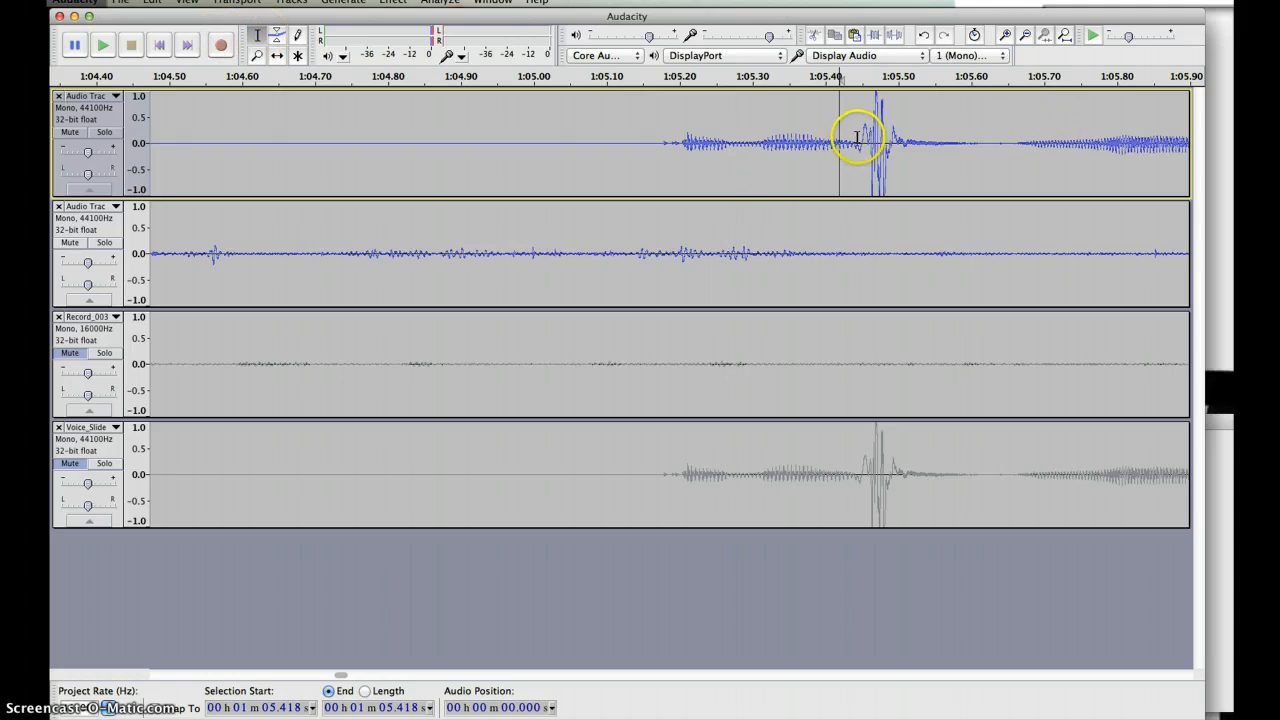
pyautogui.moveTo(857, 137); pyautogui.dragTo(984, 131)
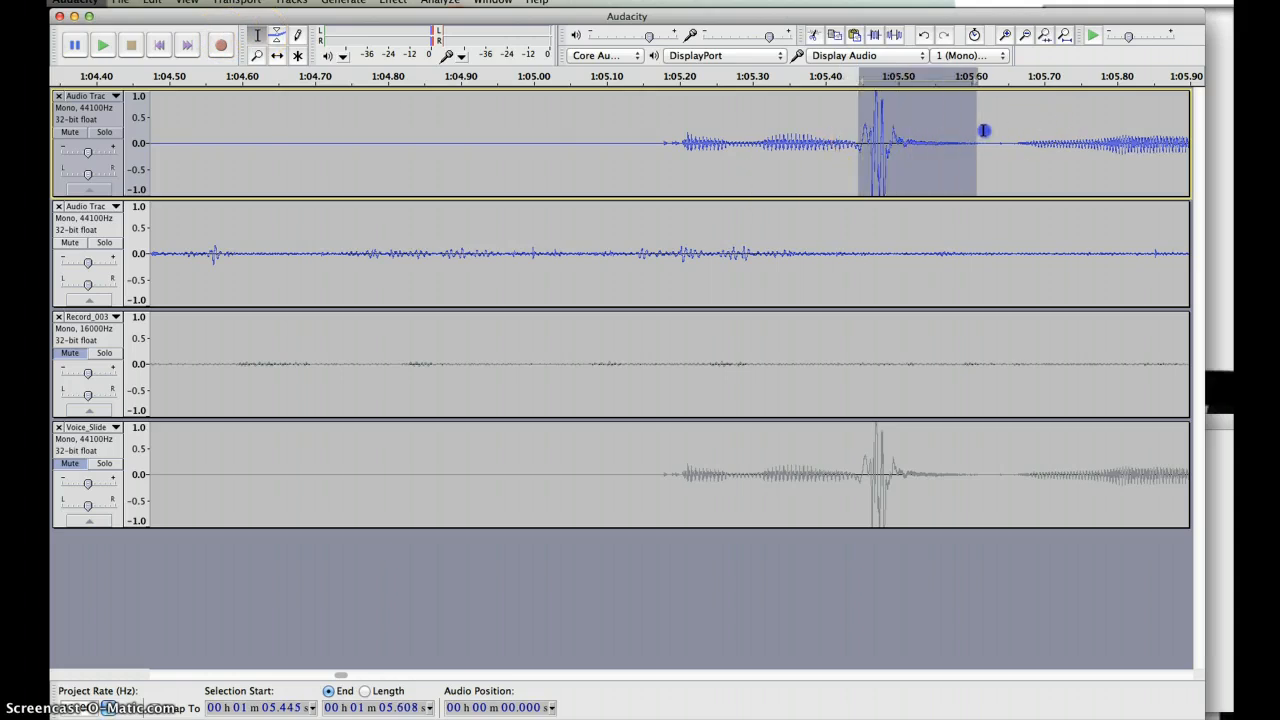
pyautogui.press('space')
pyautogui.press('space')
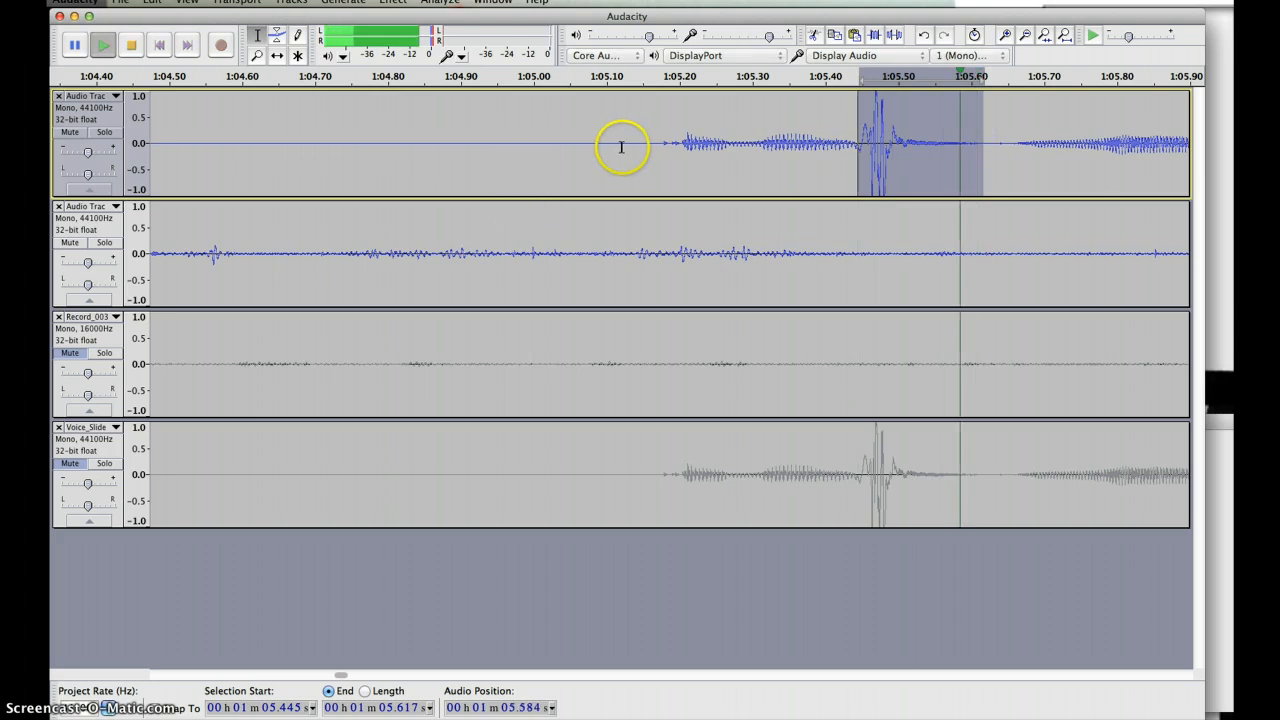
pyautogui.click(659, 133)
pyautogui.press('space')
pyautogui.press('space')
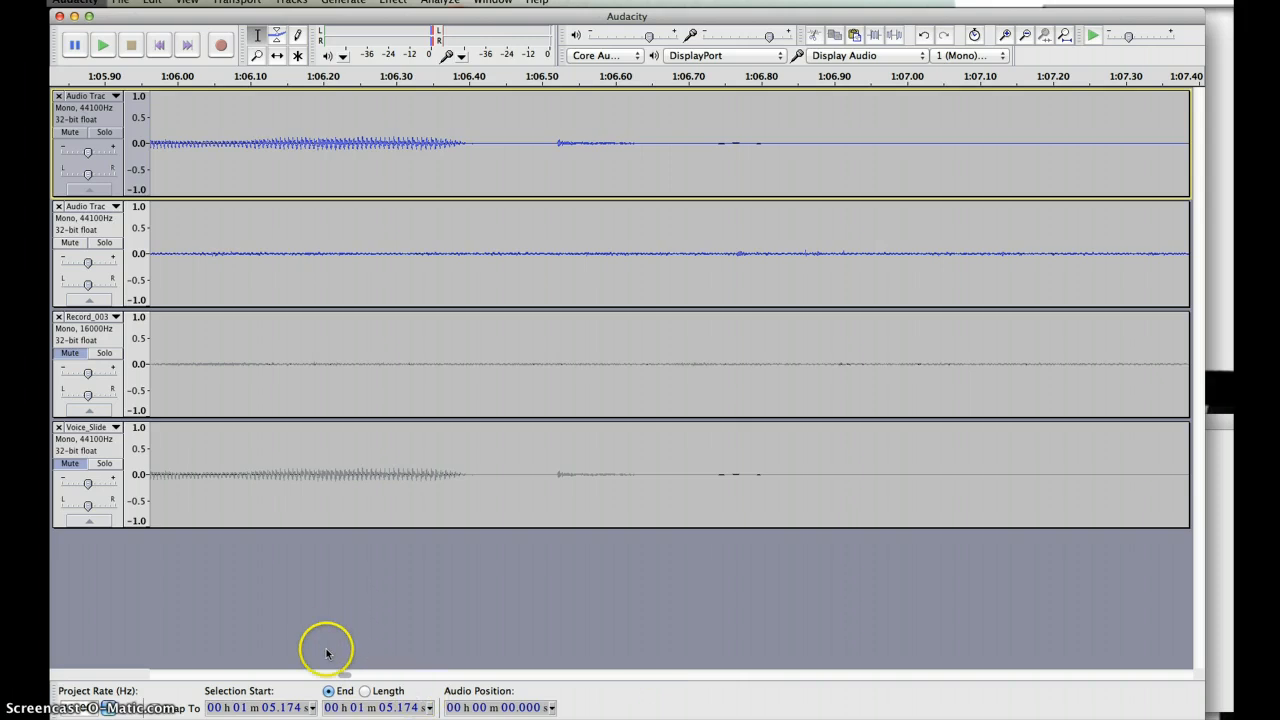
# Step: Delete the spike from about 1:05.450 to 1:05.619 in the first track and listen to the edit from about 1:05.017
pyautogui.moveTo(341, 676); pyautogui.dragTo(335, 678)
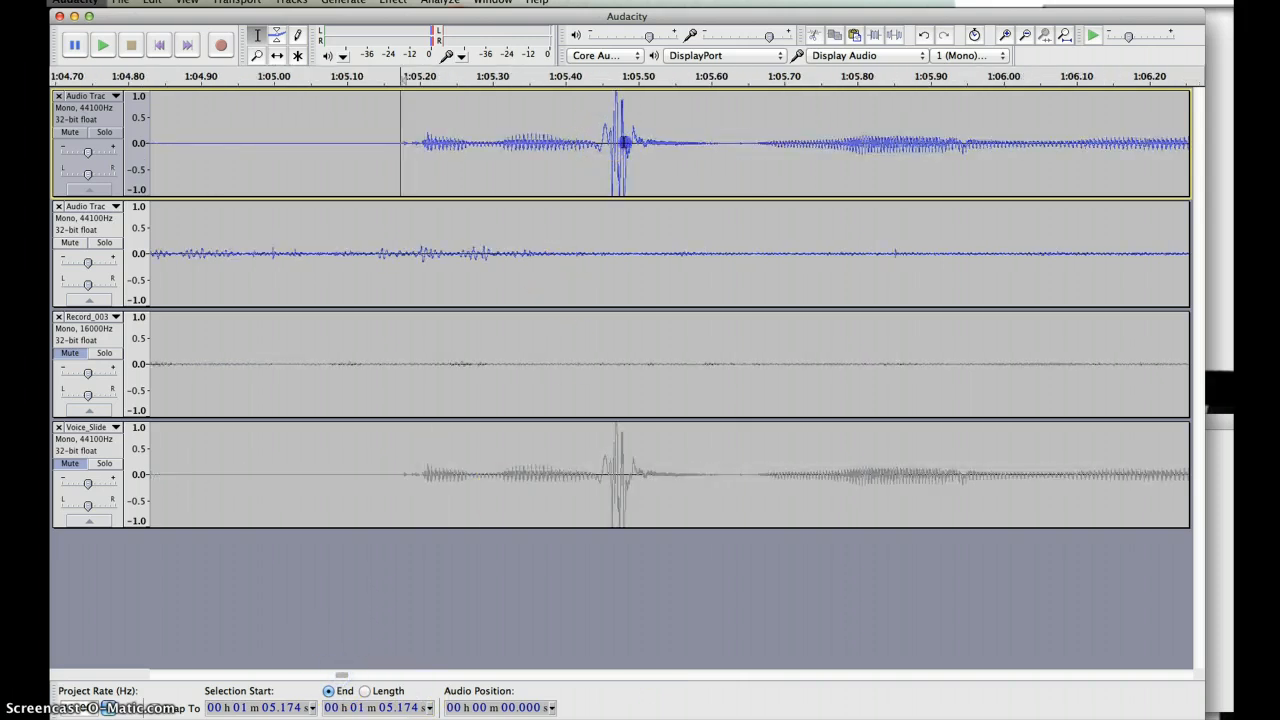
pyautogui.moveTo(603, 143); pyautogui.dragTo(722, 152)
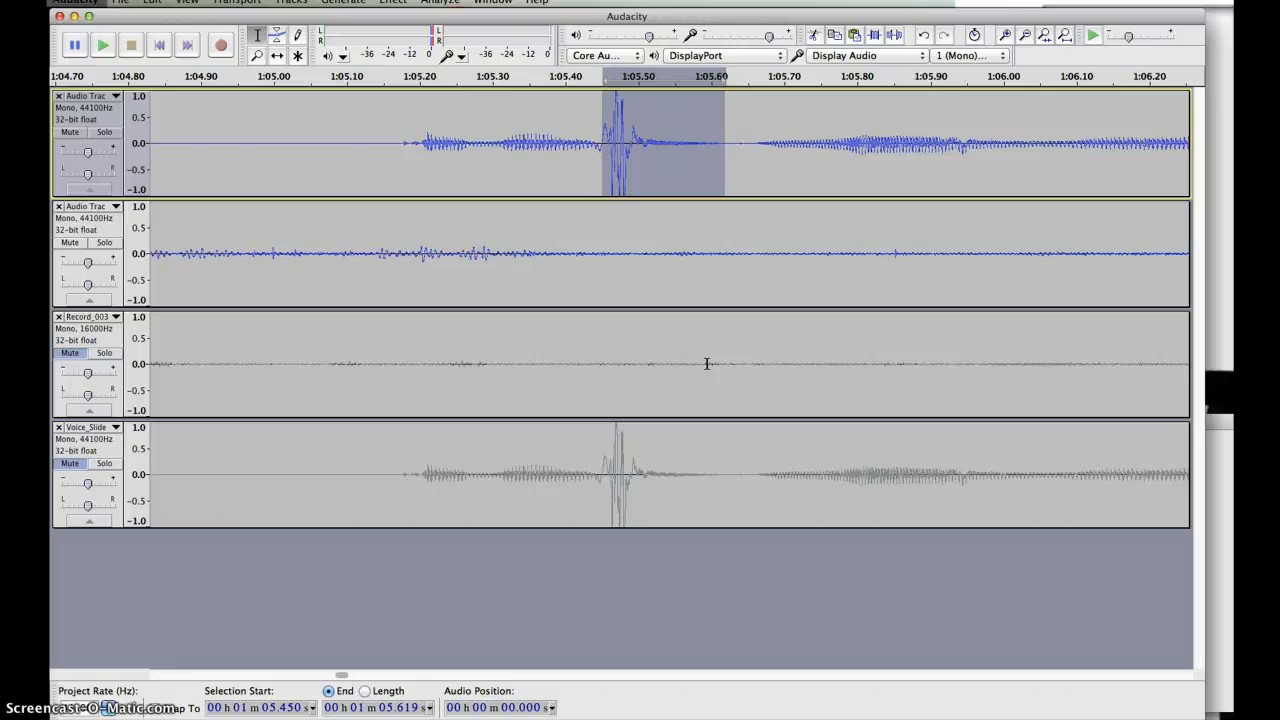
pyautogui.press('Delete')
pyautogui.click(286, 100)
pyautogui.press('space')
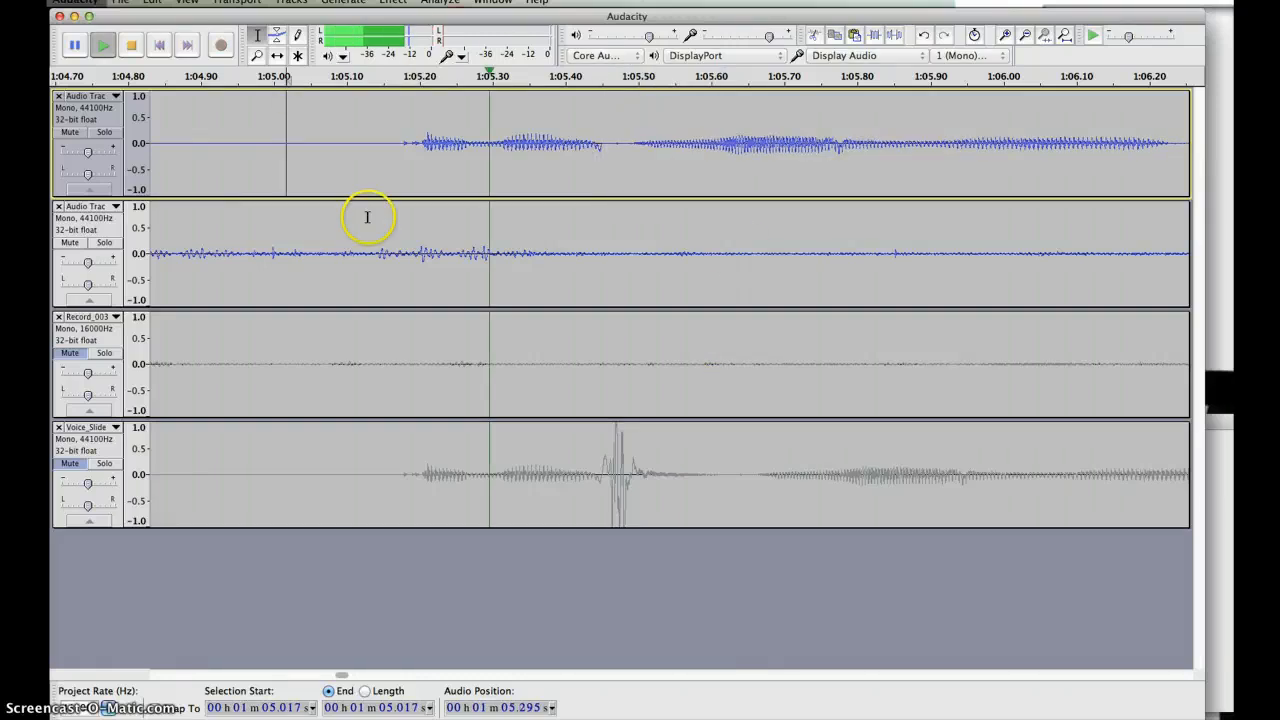
pyautogui.press('space')
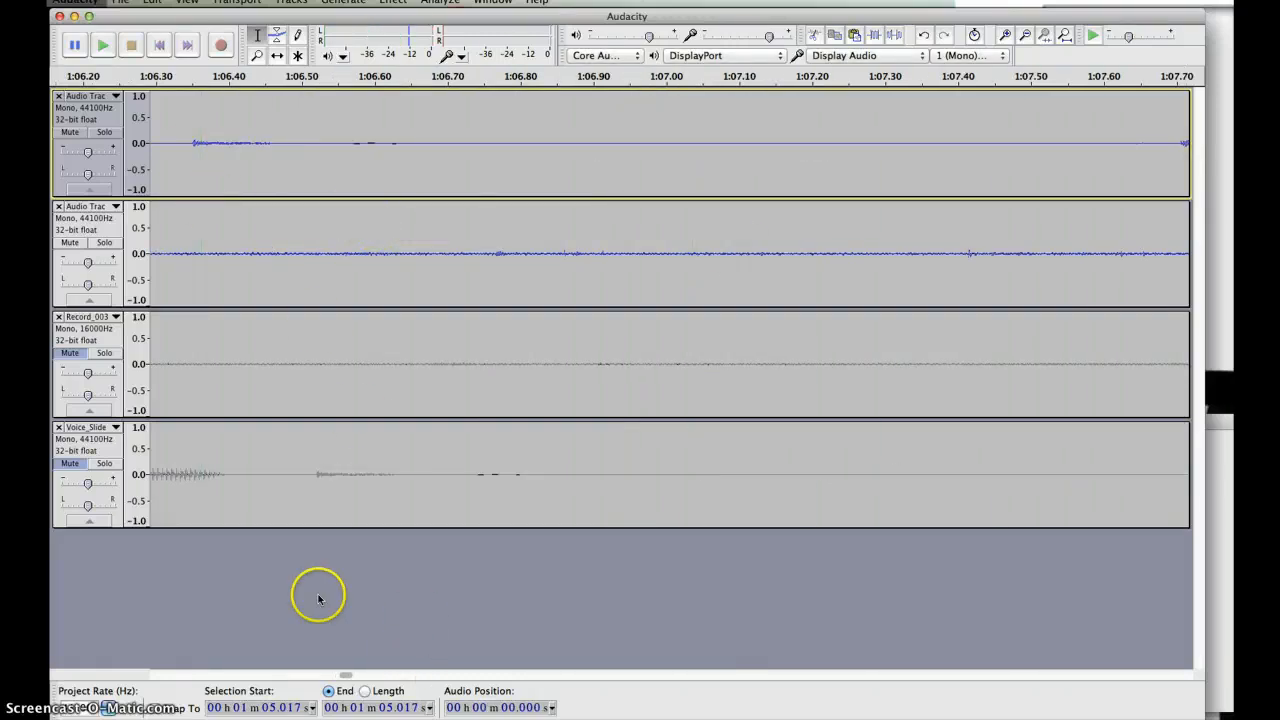
# Step: Find the edited spot in the first track again and listen to it from about 1:05.017
pyautogui.click(256, 57)
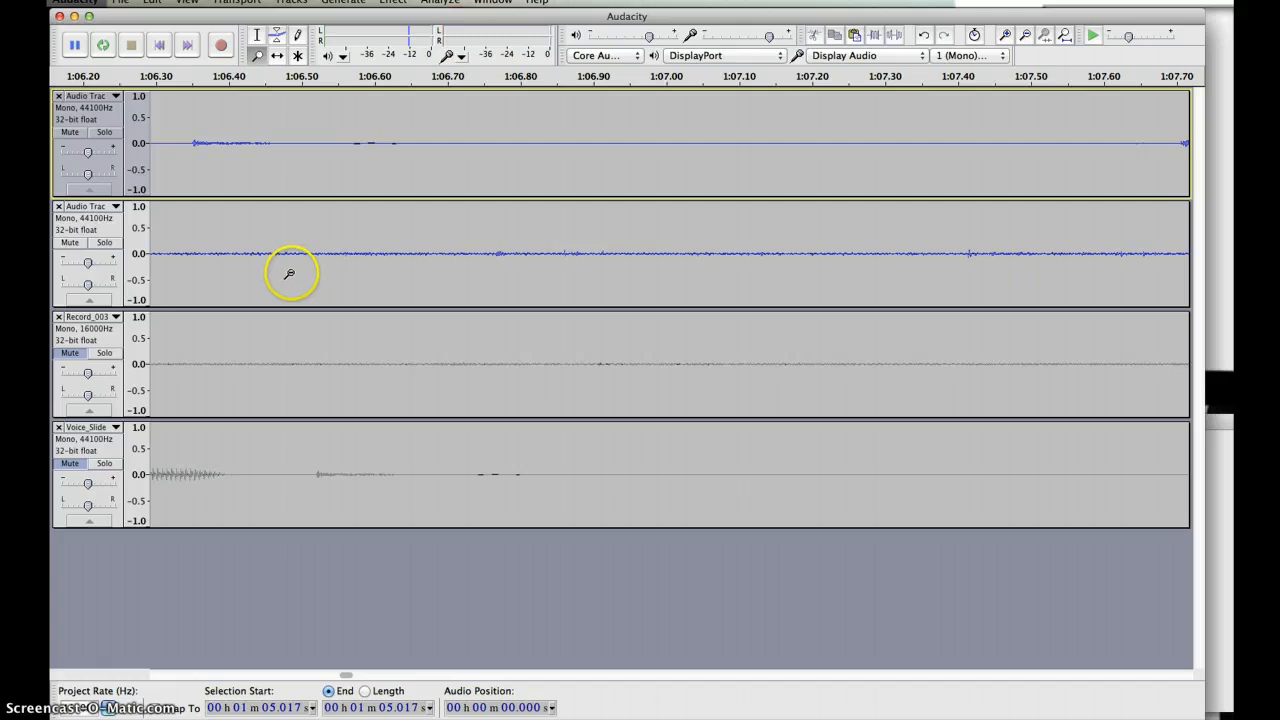
pyautogui.keyDown('shift'); pyautogui.click(289, 273); pyautogui.keyUp('shift')
pyautogui.keyDown('shift'); pyautogui.click(290, 273); pyautogui.keyUp('shift')
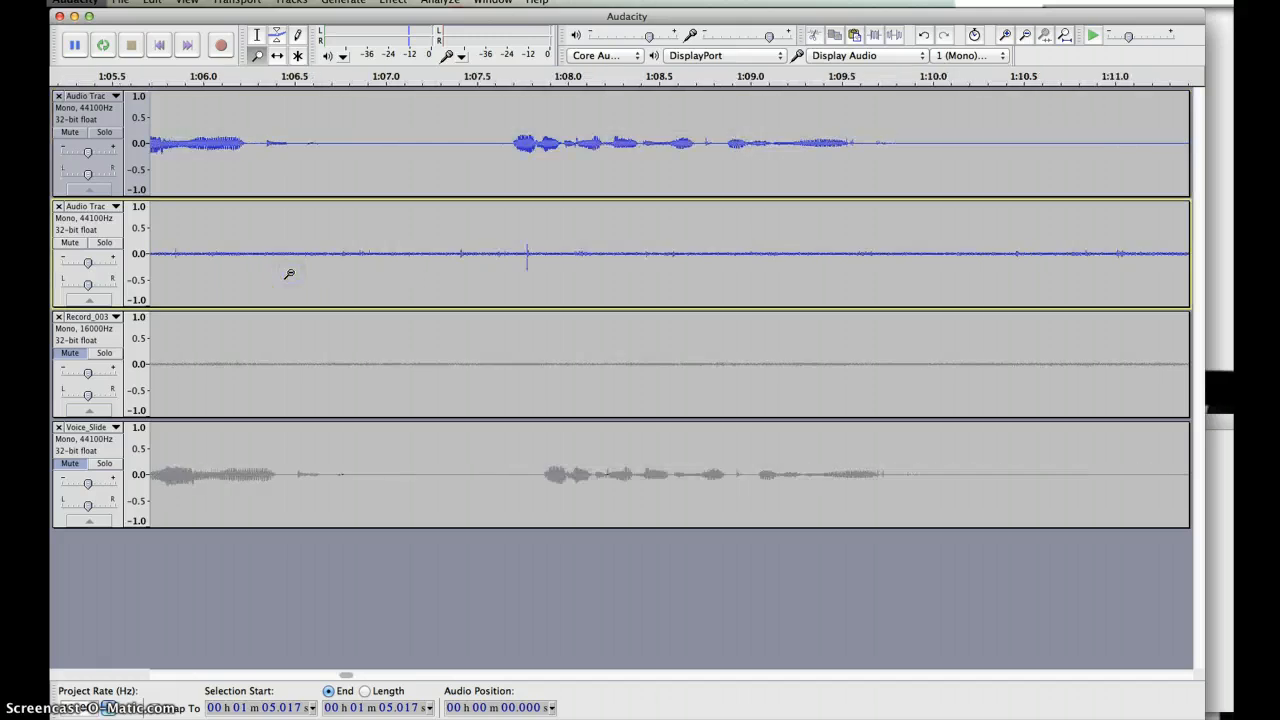
pyautogui.keyDown('shift'); pyautogui.click(290, 273); pyautogui.keyUp('shift')
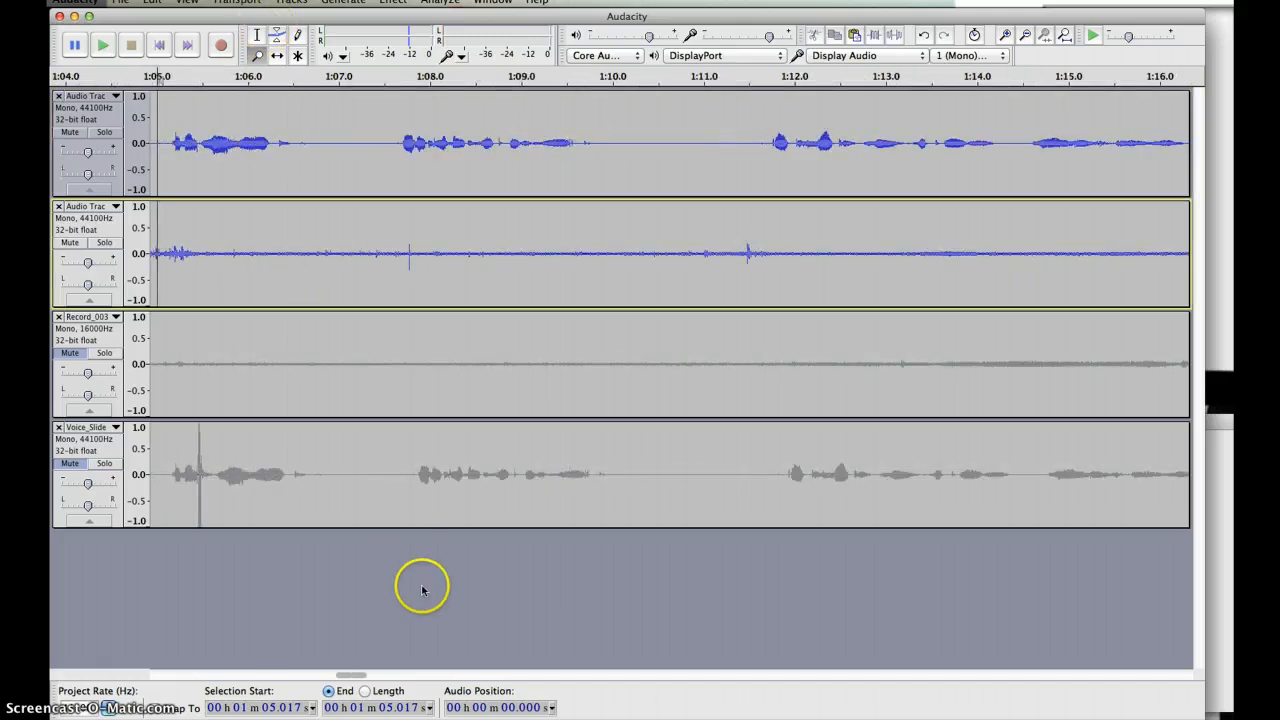
pyautogui.click(353, 675)
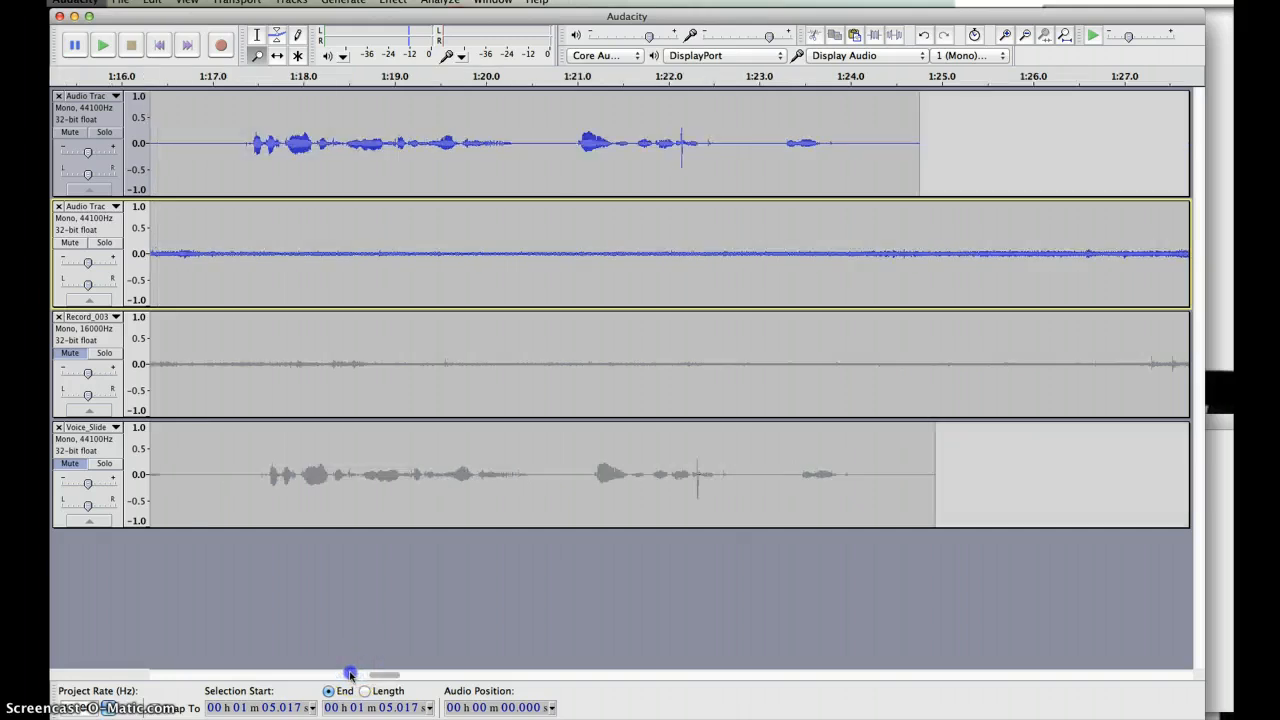
pyautogui.moveTo(378, 679); pyautogui.dragTo(333, 676)
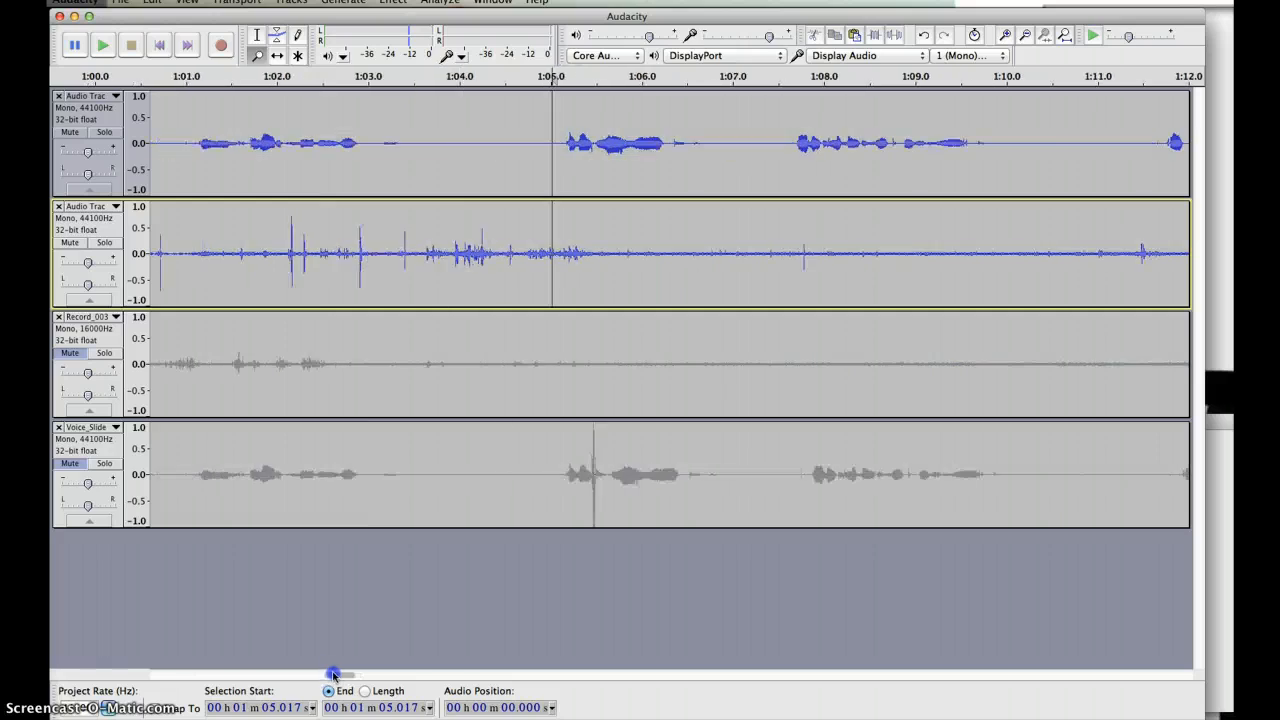
pyautogui.press('space')
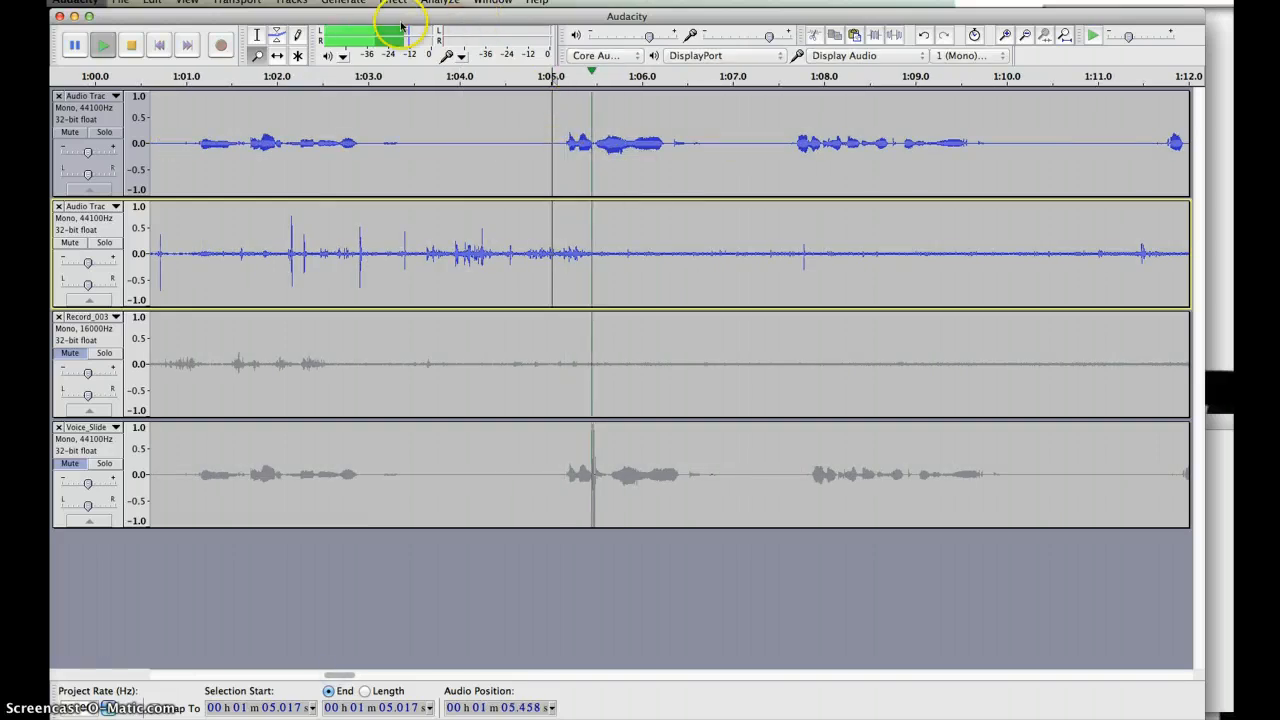
pyautogui.press('space')
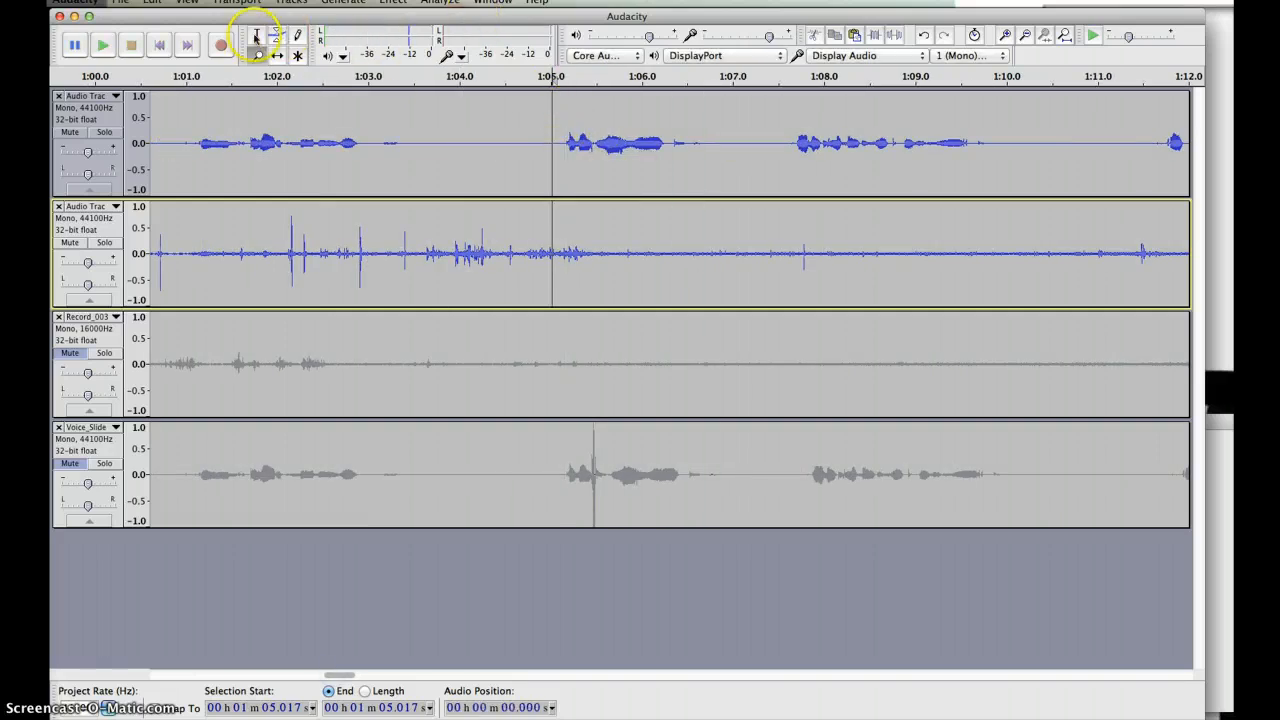
# Step: Undo the spike's deletion and play the first track from about 1:05.039
pyautogui.hotkey('ctrl', 'z')
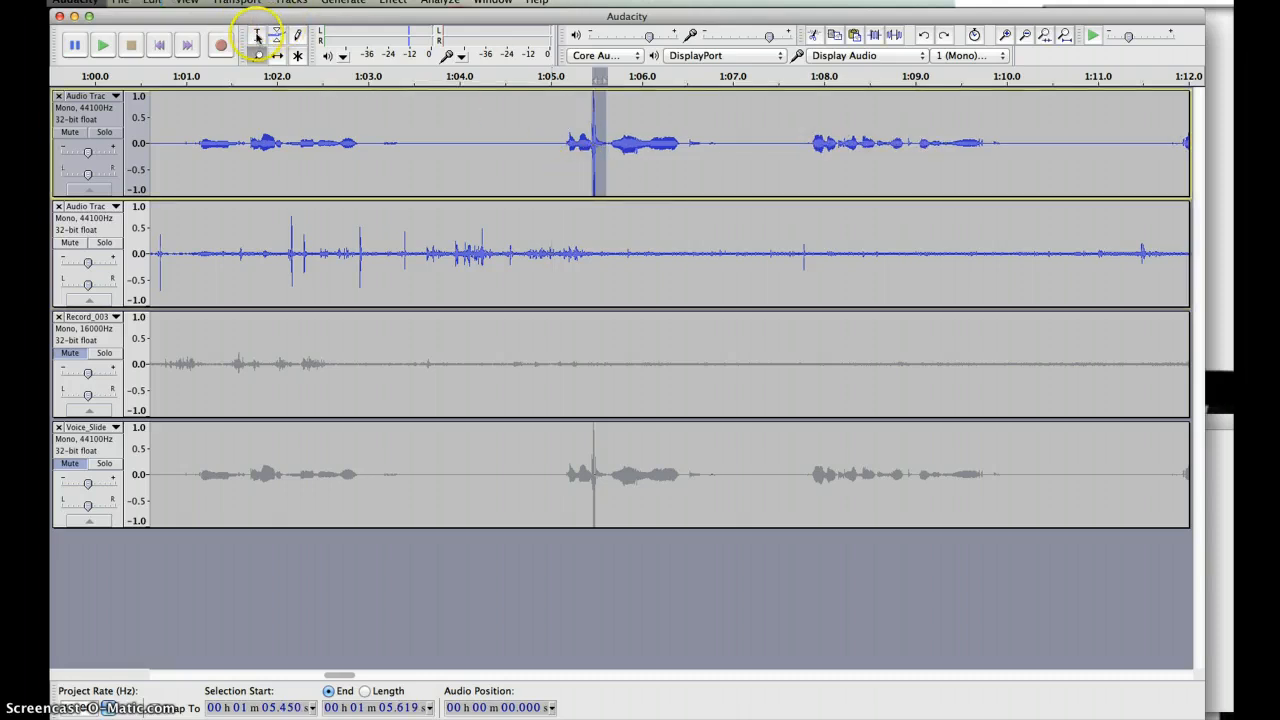
pyautogui.click(553, 135)
pyautogui.press('space')
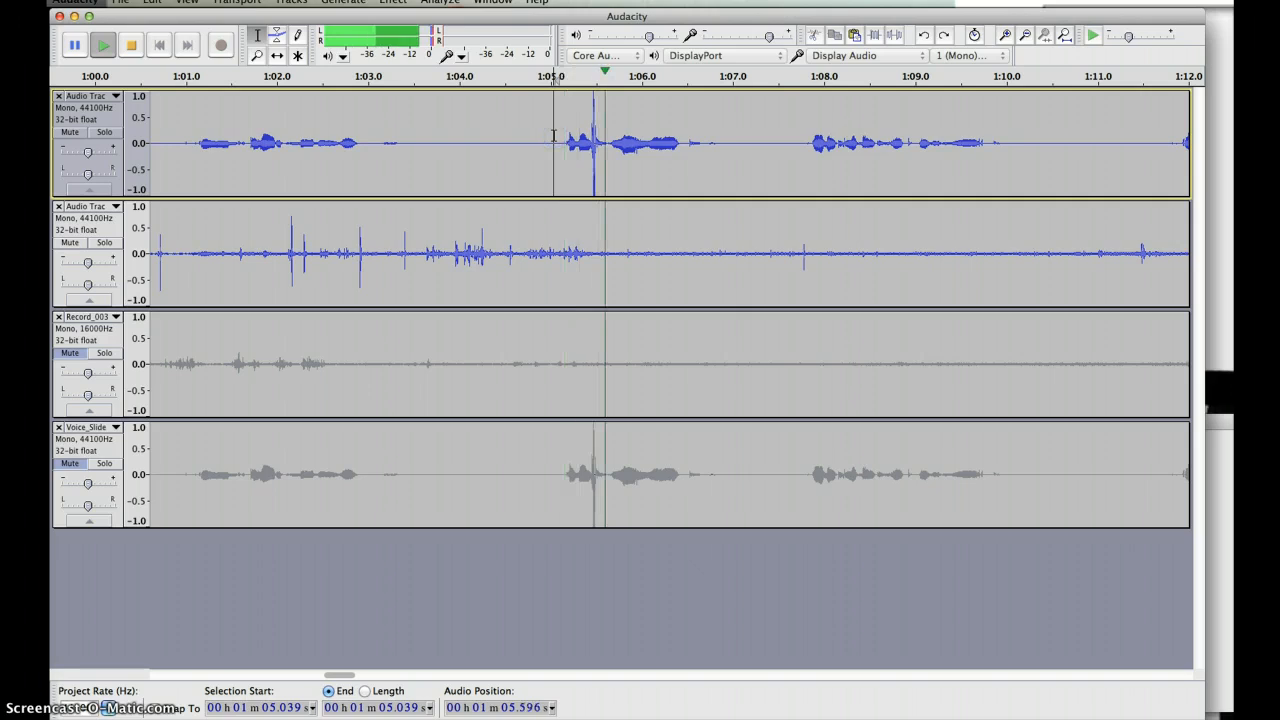
pyautogui.press('space')
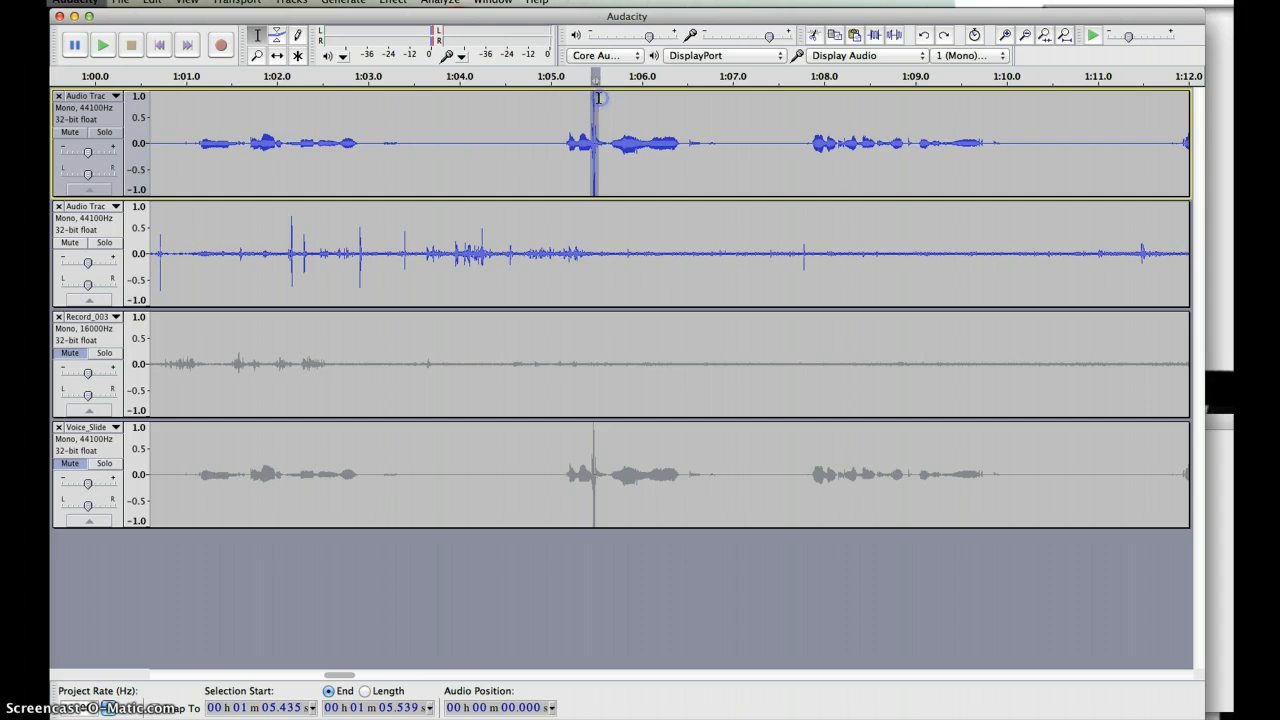
# Step: Capture a Noise Removal profile from the first track's spike, from about 1:05.435 to 1:05.539
pyautogui.click(393, 2)
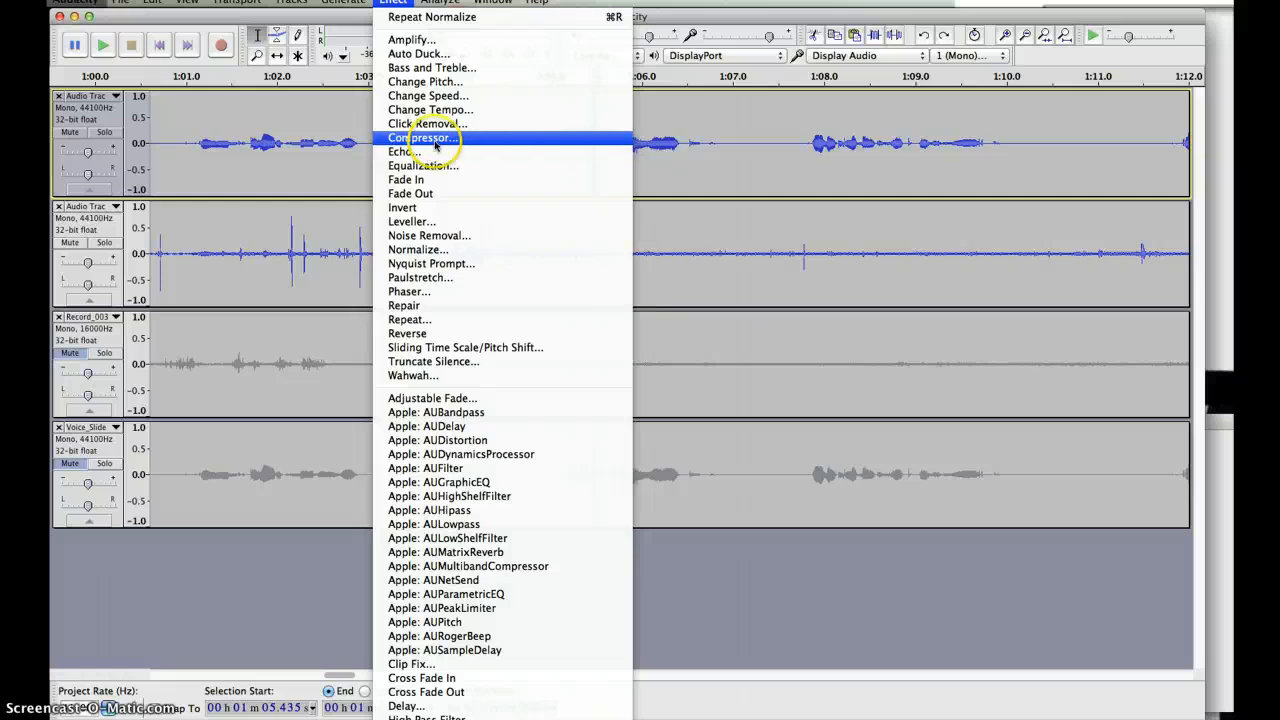
pyautogui.click(441, 237)
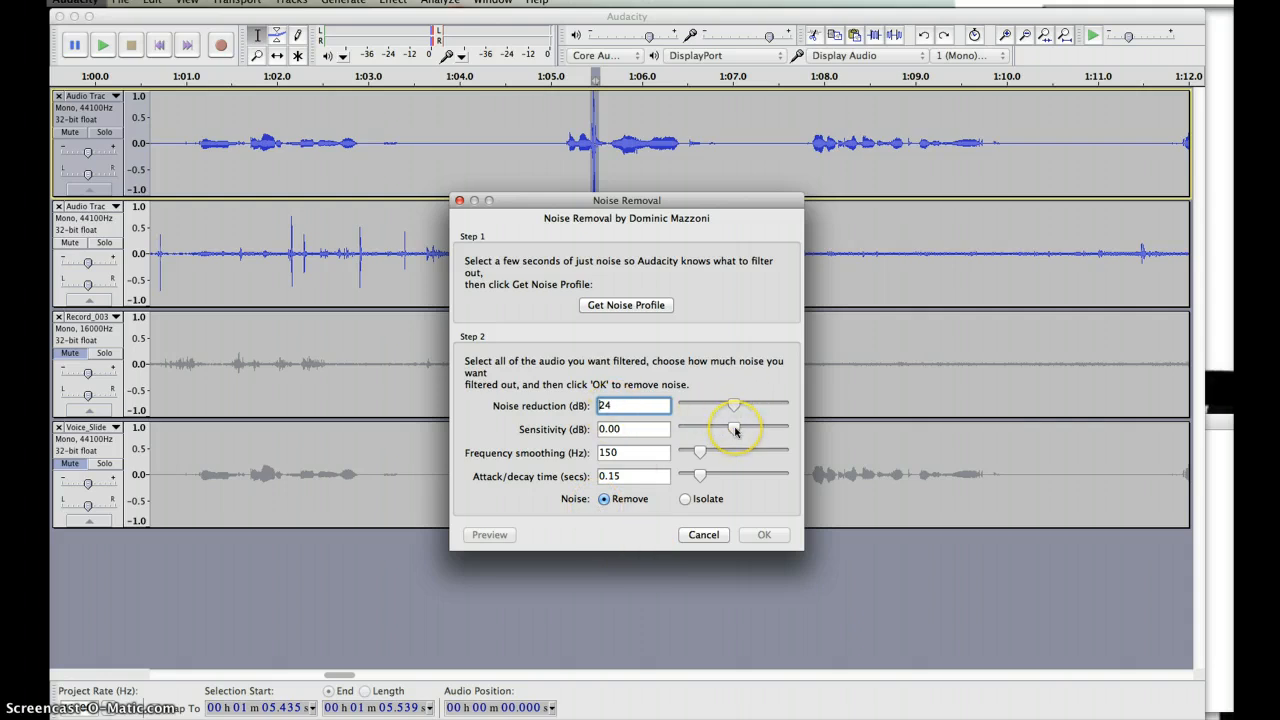
pyautogui.click(630, 306)
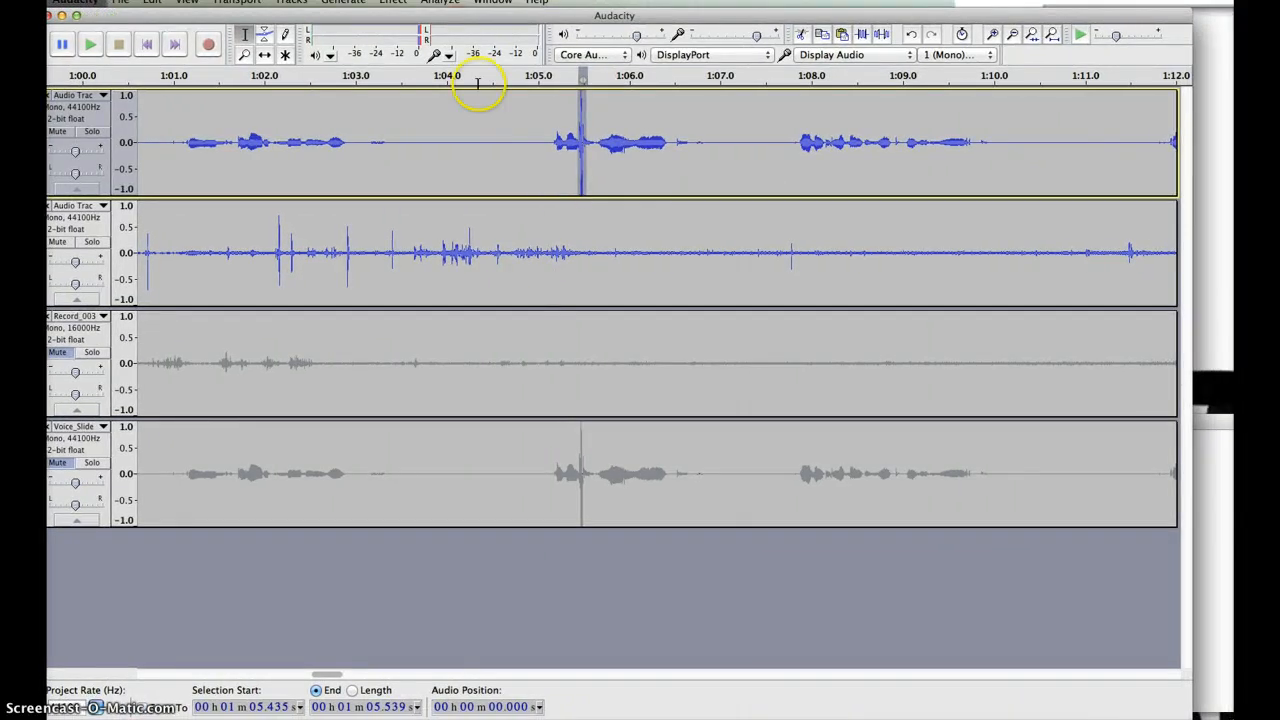
pyautogui.click(393, 2)
pyautogui.moveTo(440, 2)
pyautogui.moveTo(393, 2)
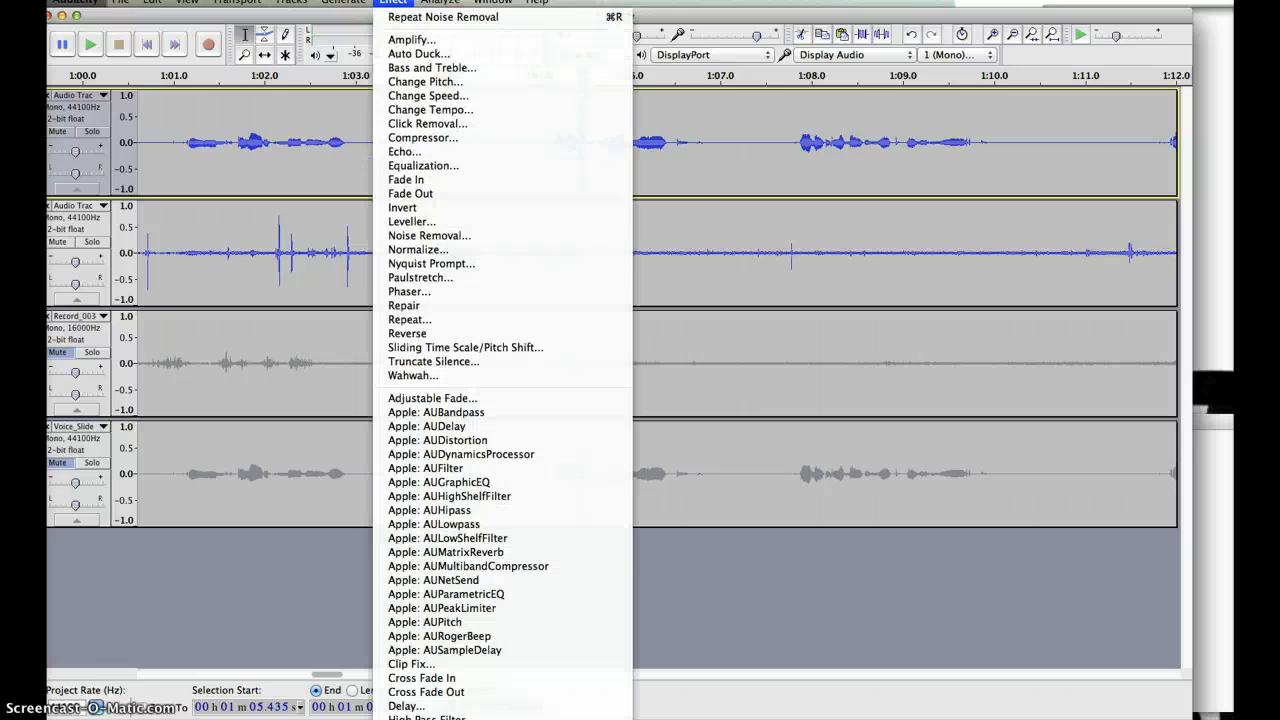
pyautogui.click(440, 237)
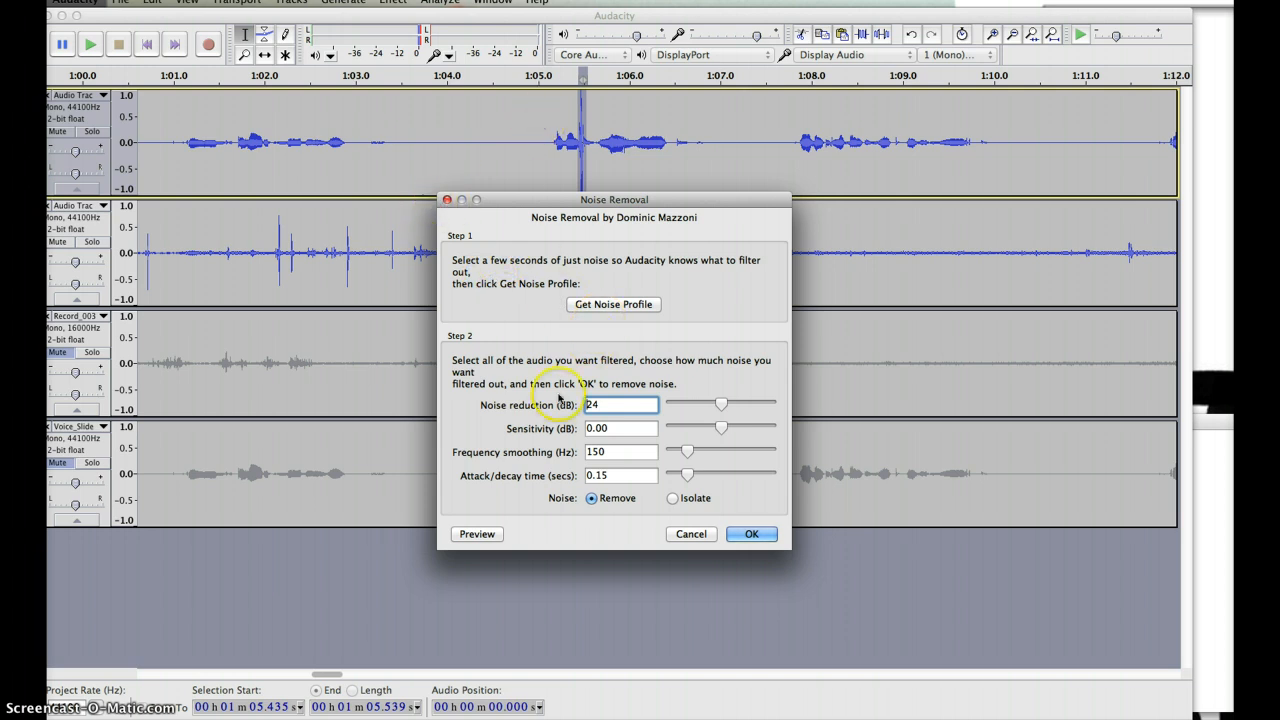
pyautogui.click(709, 534)
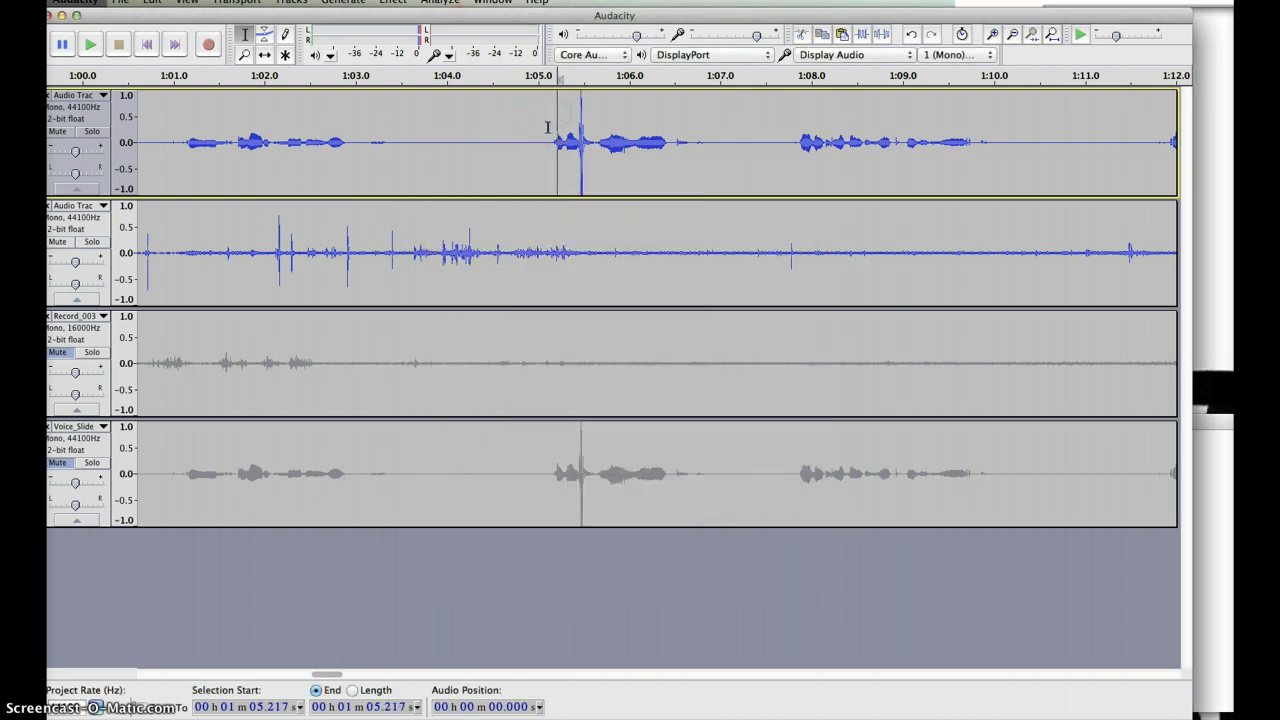
# Step: Capture a Noise Removal profile from the first track's section between about 1:05.120 and 1:06.791
pyautogui.moveTo(549, 126); pyautogui.dragTo(701, 125)
pyautogui.click(343, 2)
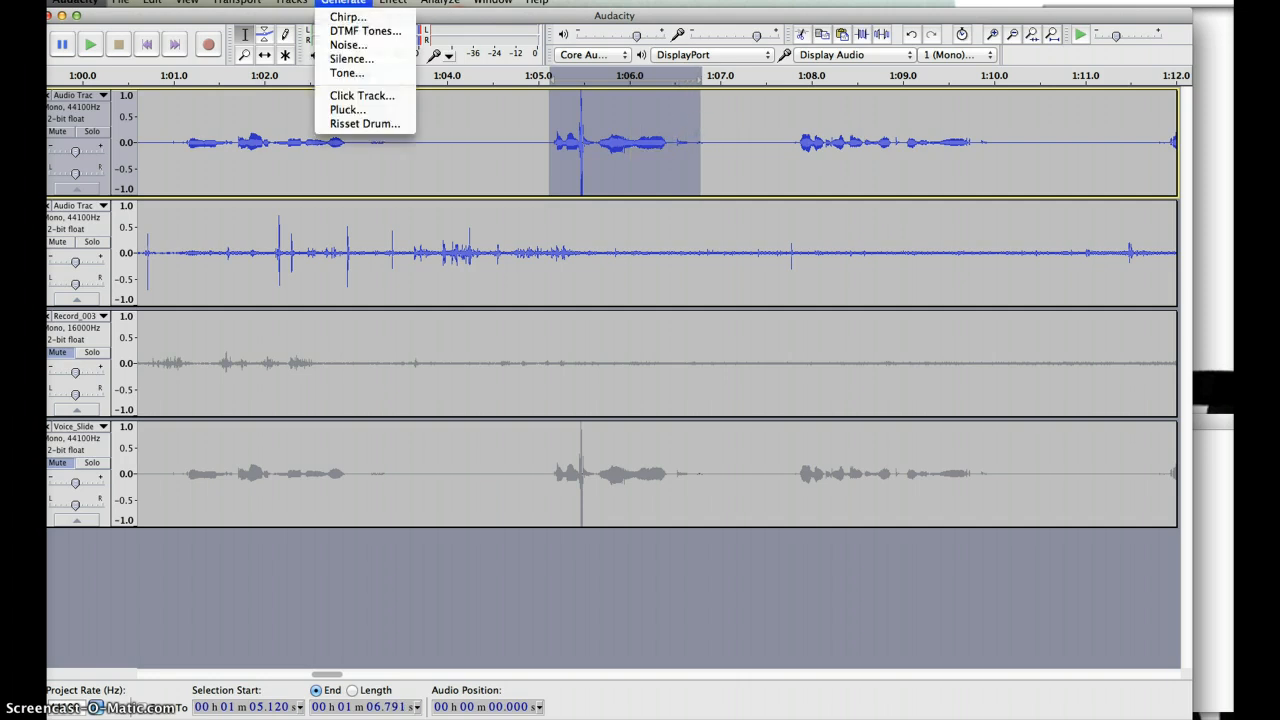
pyautogui.moveTo(392, 2)
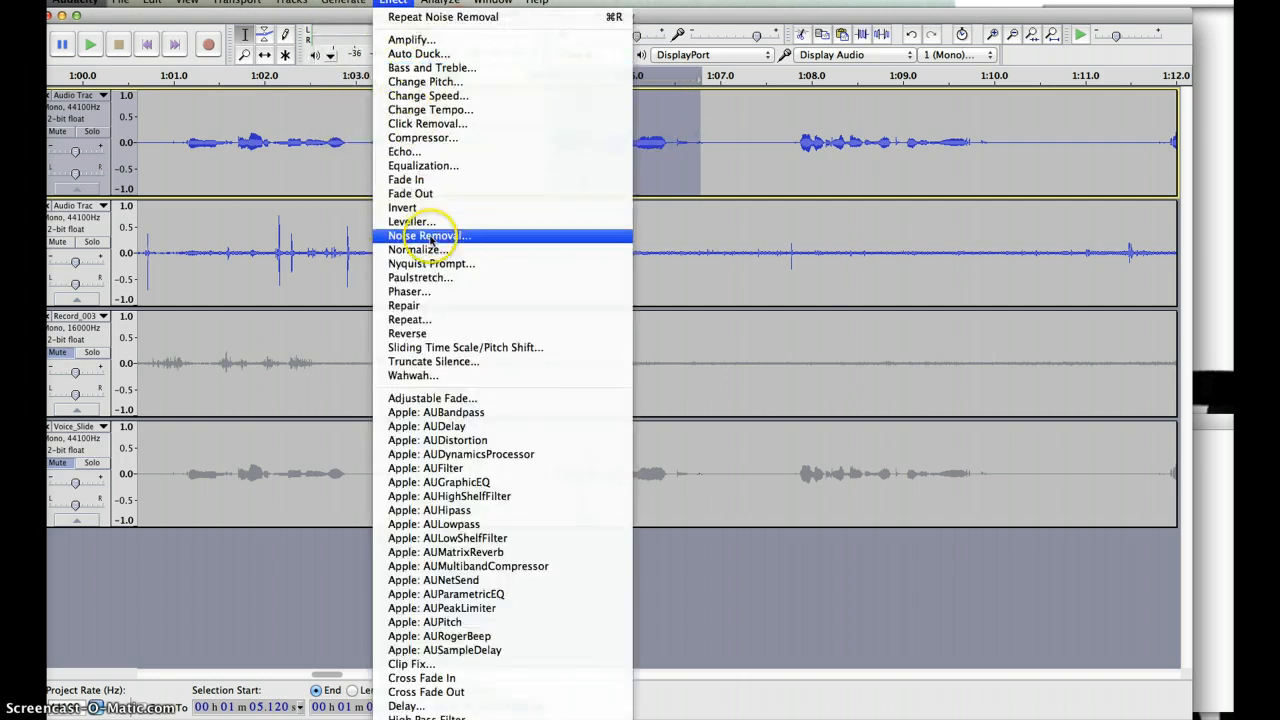
pyautogui.click(420, 238)
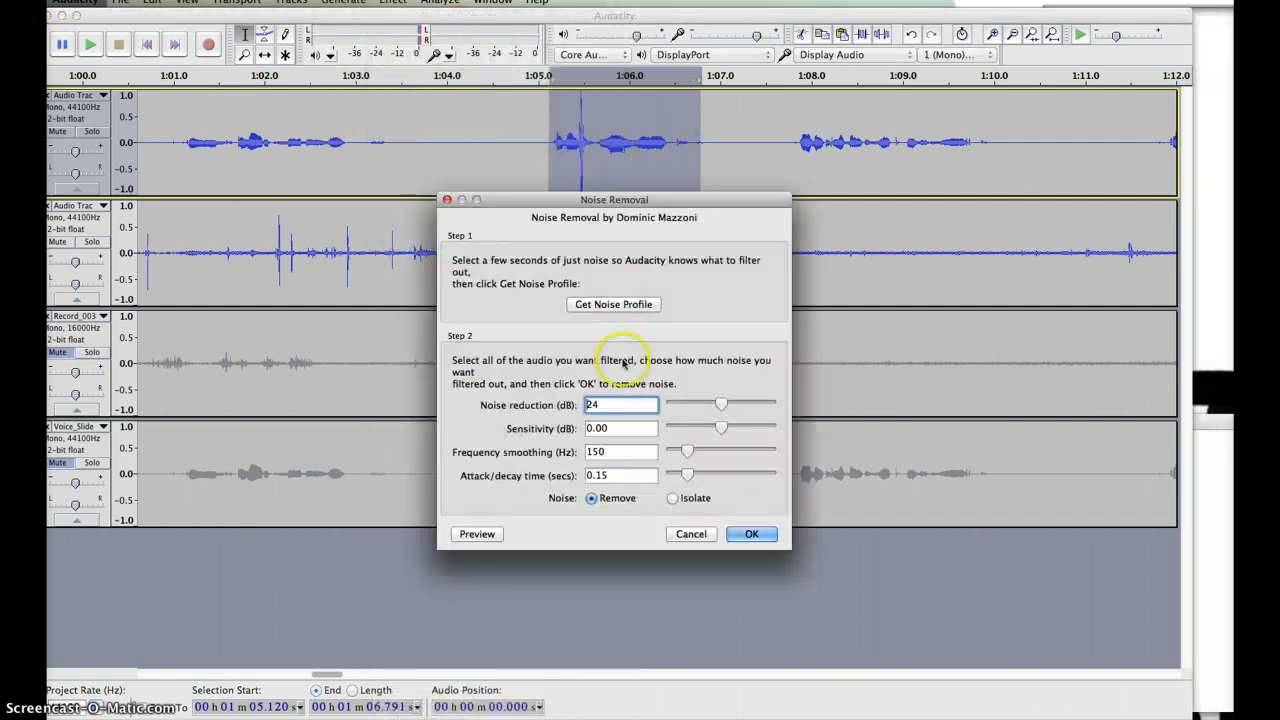
pyautogui.click(614, 304)
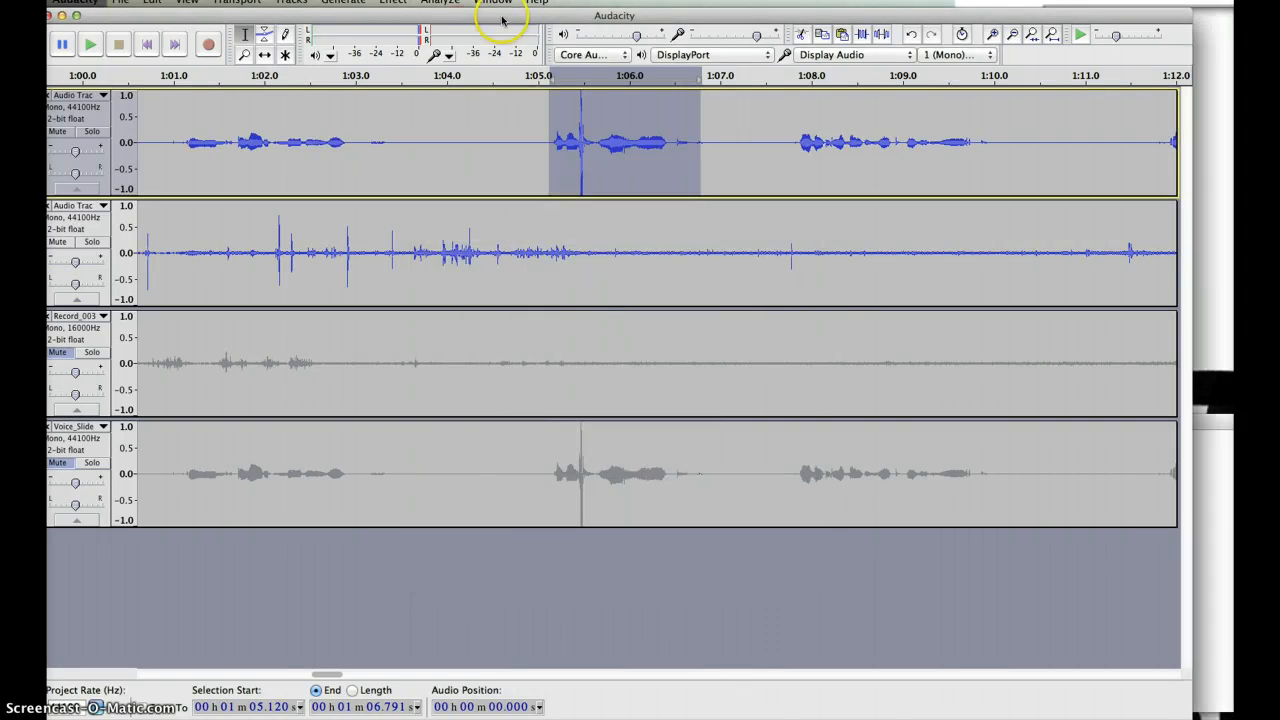
# Step: Play the audio around the spike from about 1:05.136
pyautogui.click(392, 2)
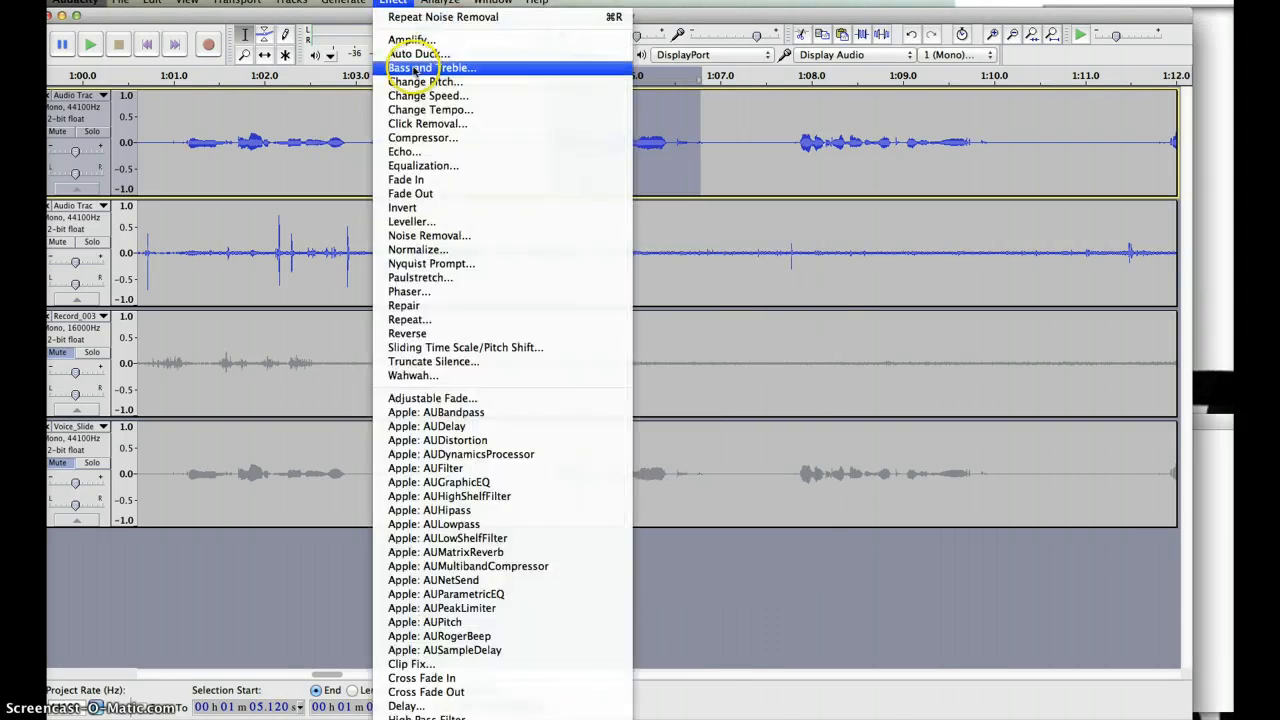
pyautogui.press('Escape')
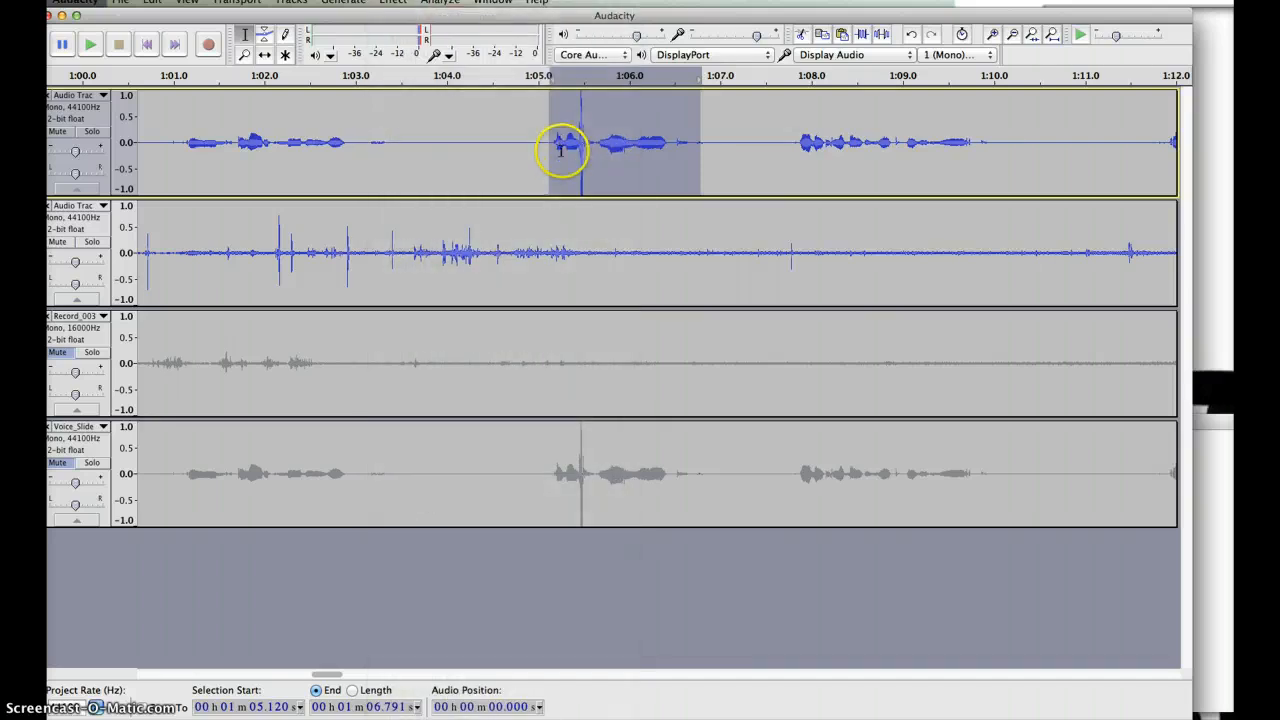
pyautogui.click(549, 135)
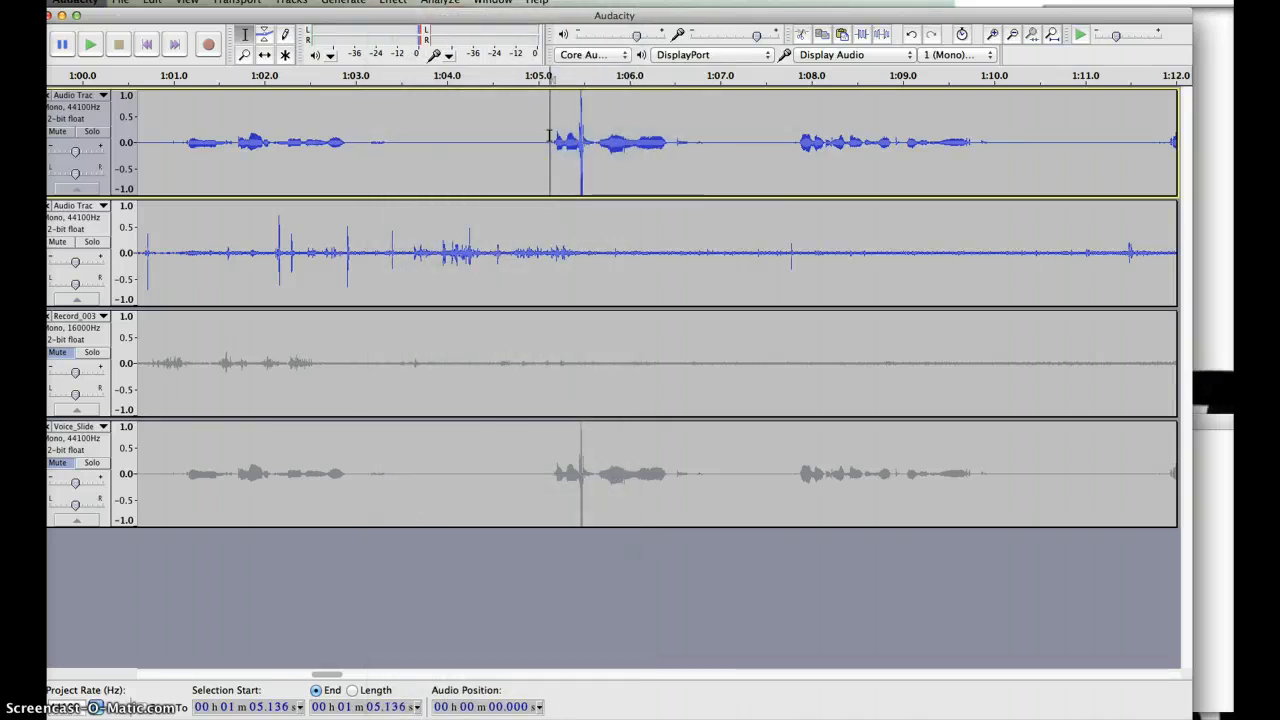
pyautogui.press('space')
pyautogui.click(568, 135)
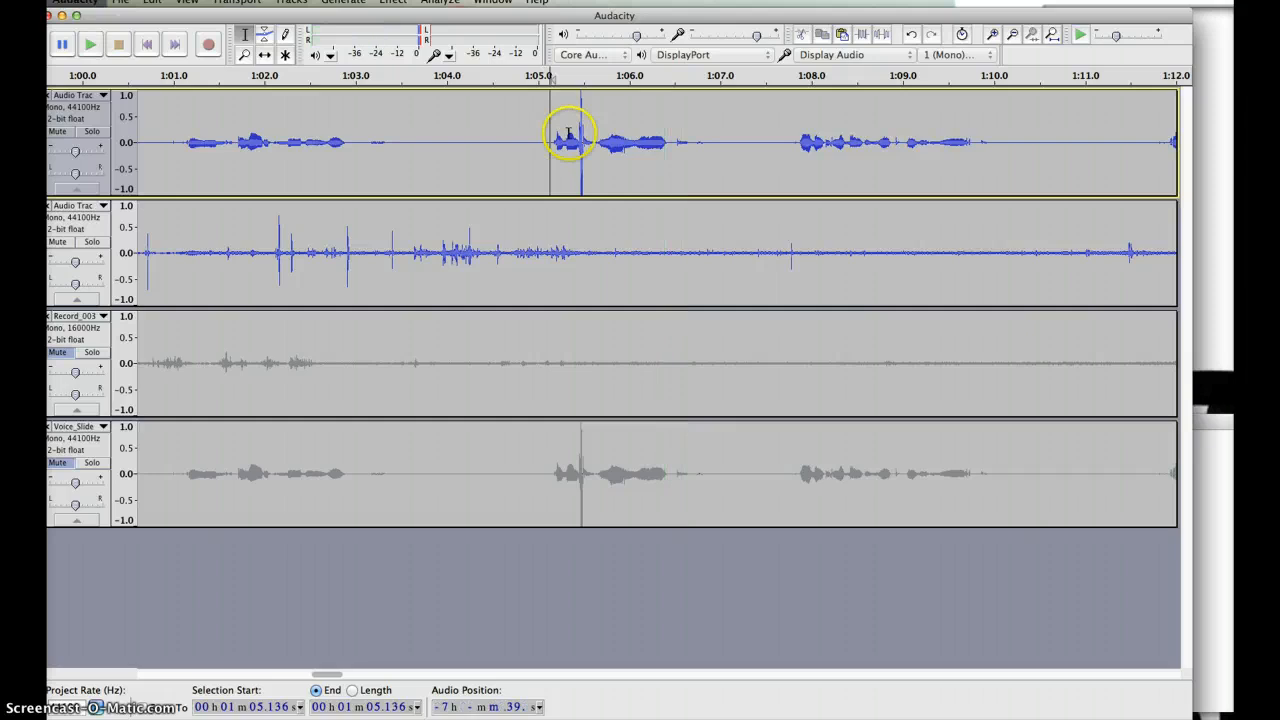
# Step: Preview Noise Removal on all tracks with 24 dB reduction and 4.96 dB sensitivity, and leave without applying it
pyautogui.click(393, 1)
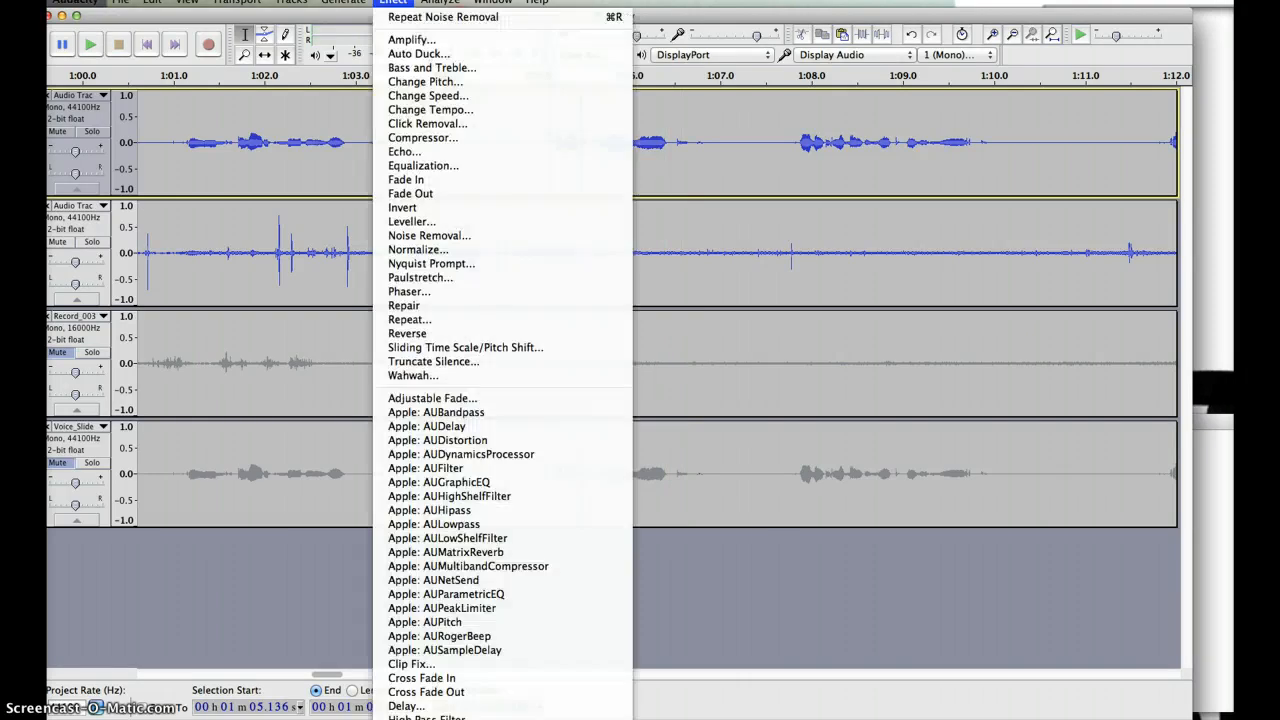
pyautogui.click(438, 236)
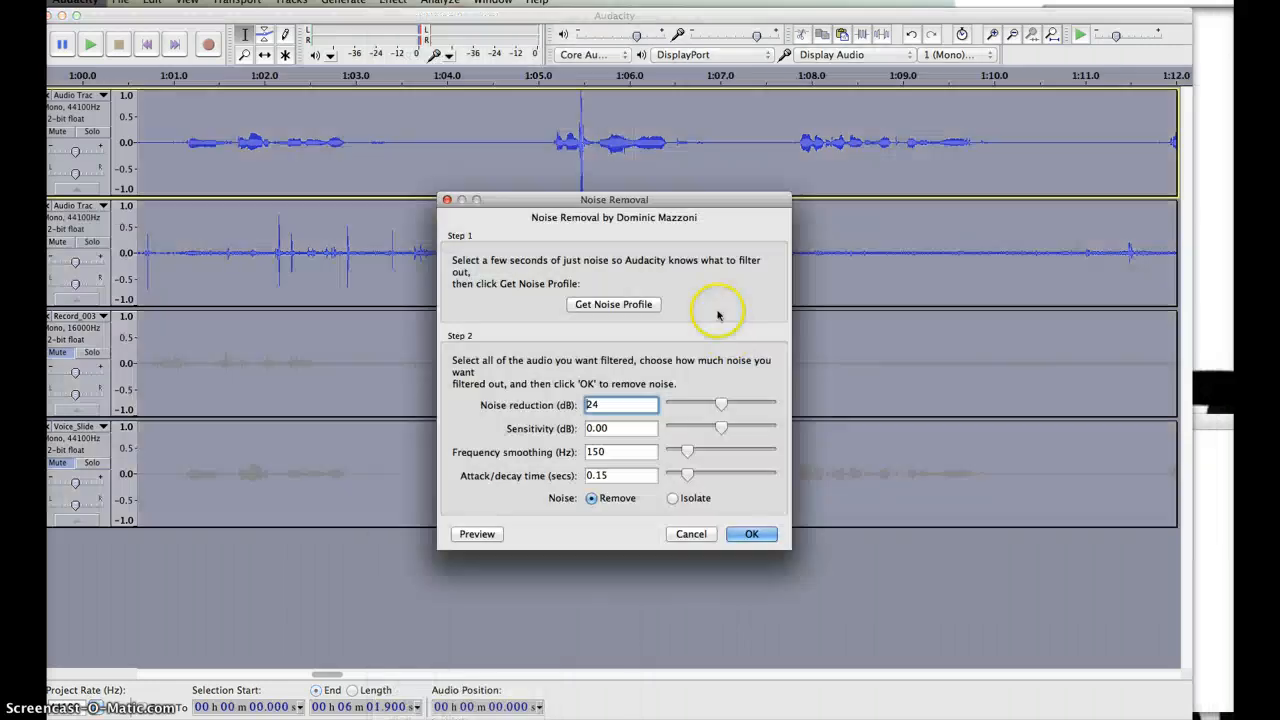
pyautogui.click(723, 428)
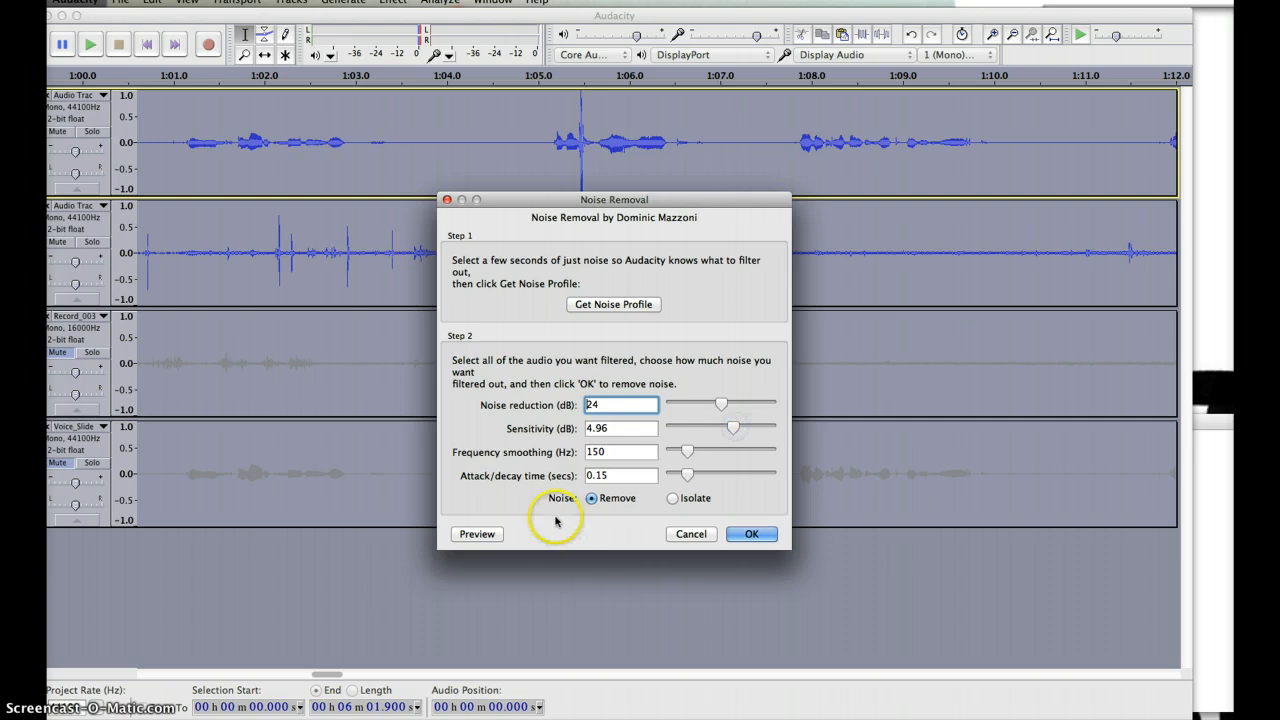
pyautogui.click(476, 535)
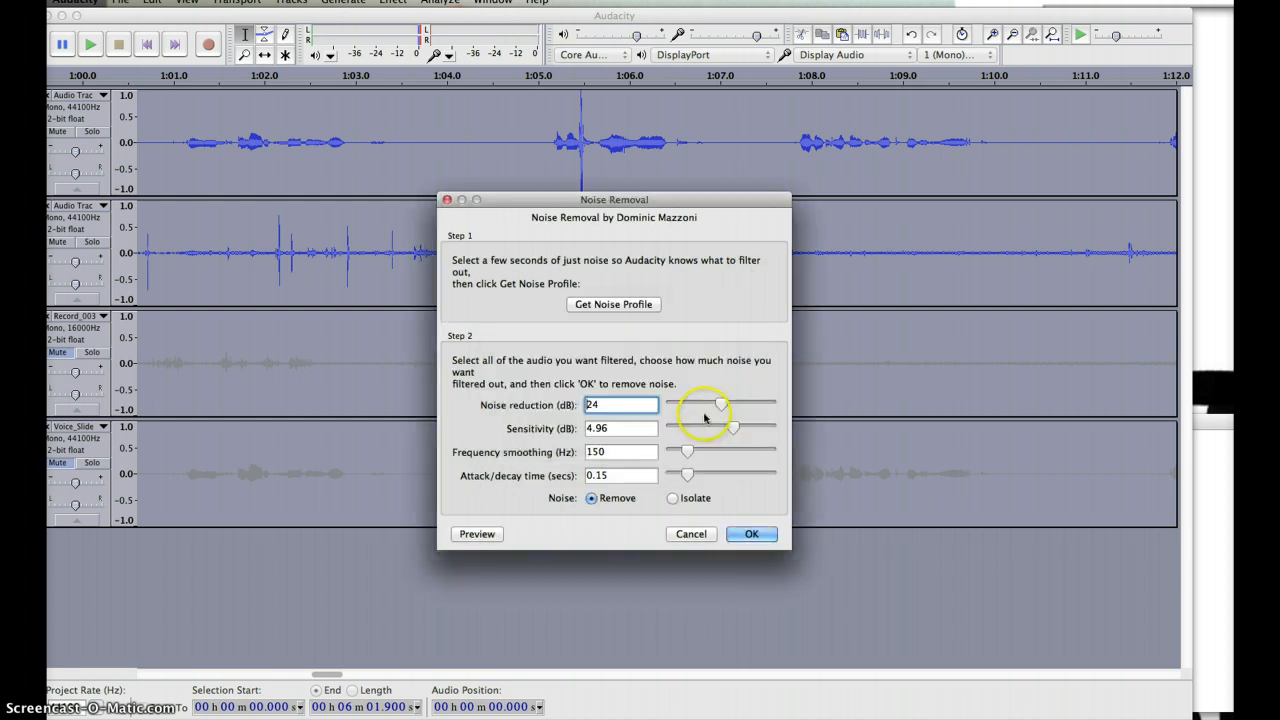
pyautogui.click(690, 533)
# Step: Listen to the spike again from about 1:05.152
pyautogui.click(547, 117)
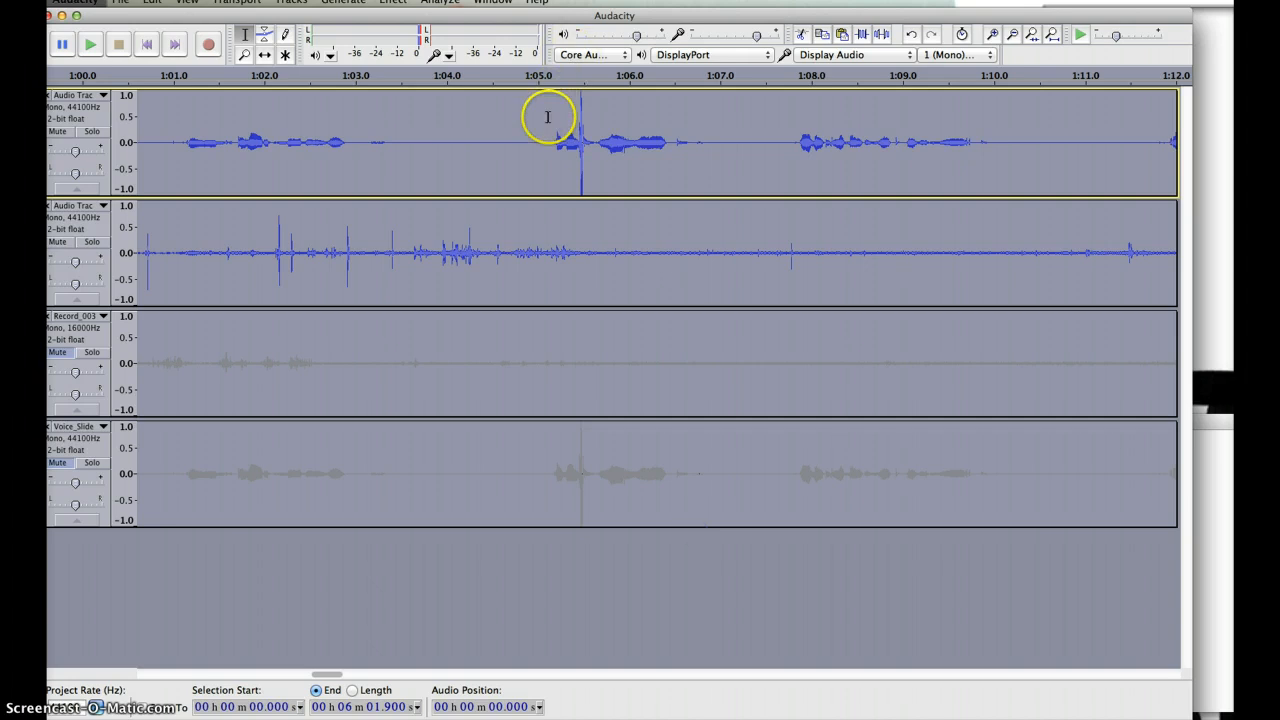
pyautogui.click(551, 116)
pyautogui.press('space')
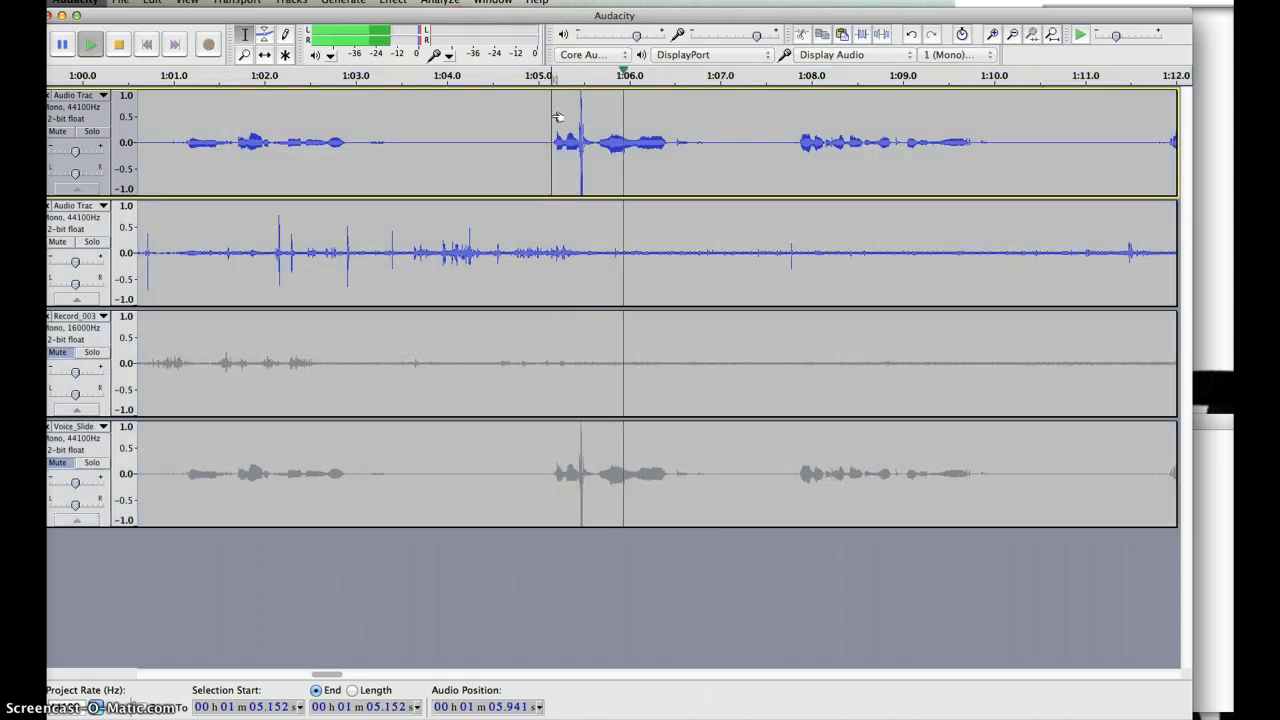
pyautogui.press('space')
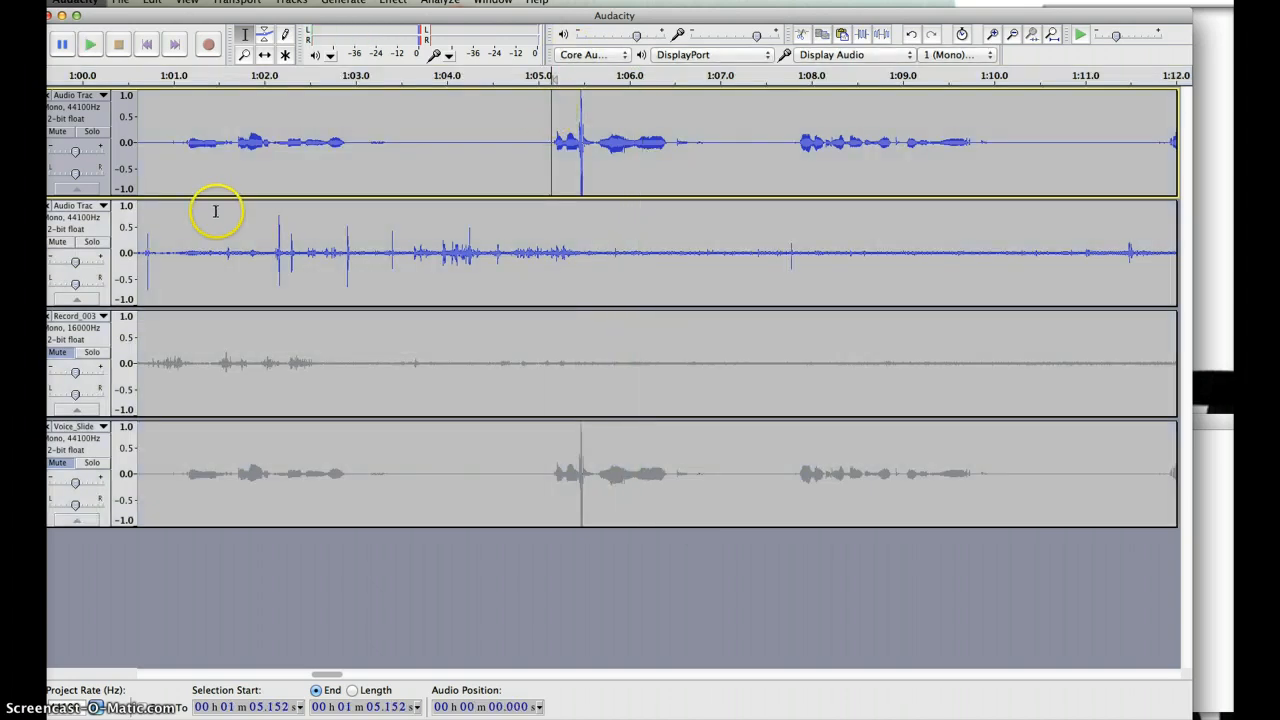
# Step: Mute the second track during playback from about 1:01.092, and play the first track again from about 1:07.848
pyautogui.click(182, 143)
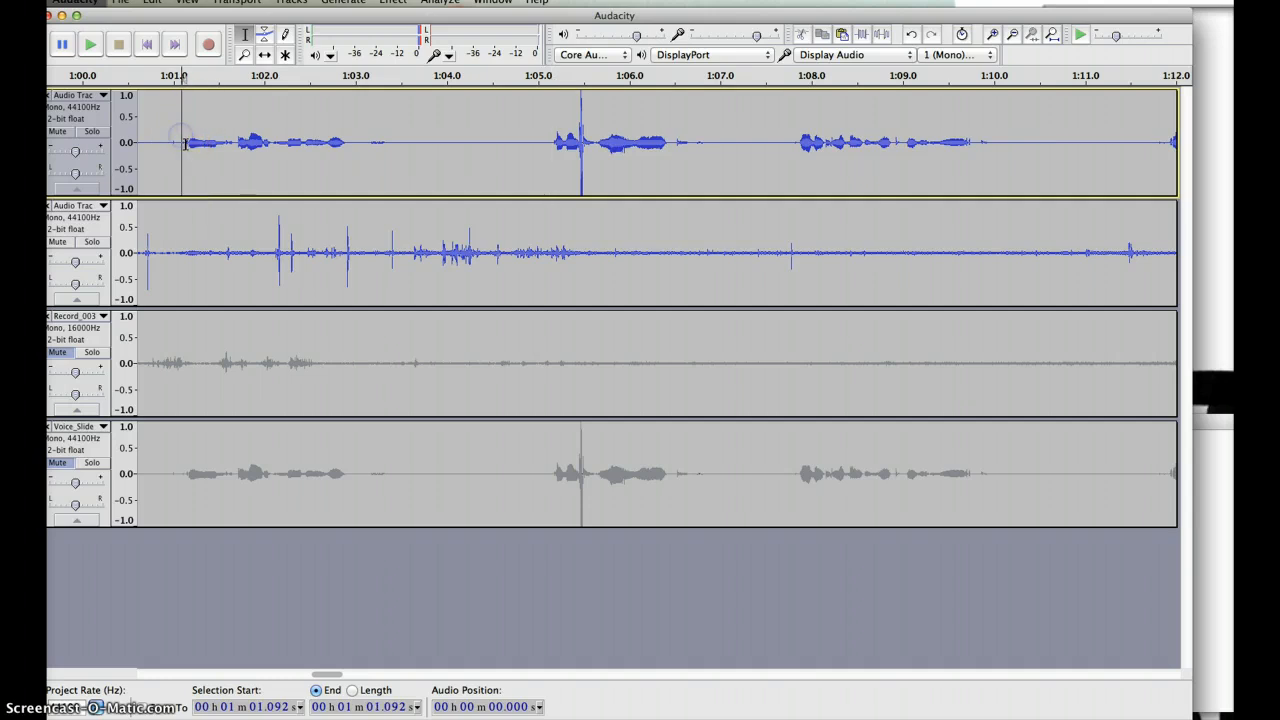
pyautogui.press('space')
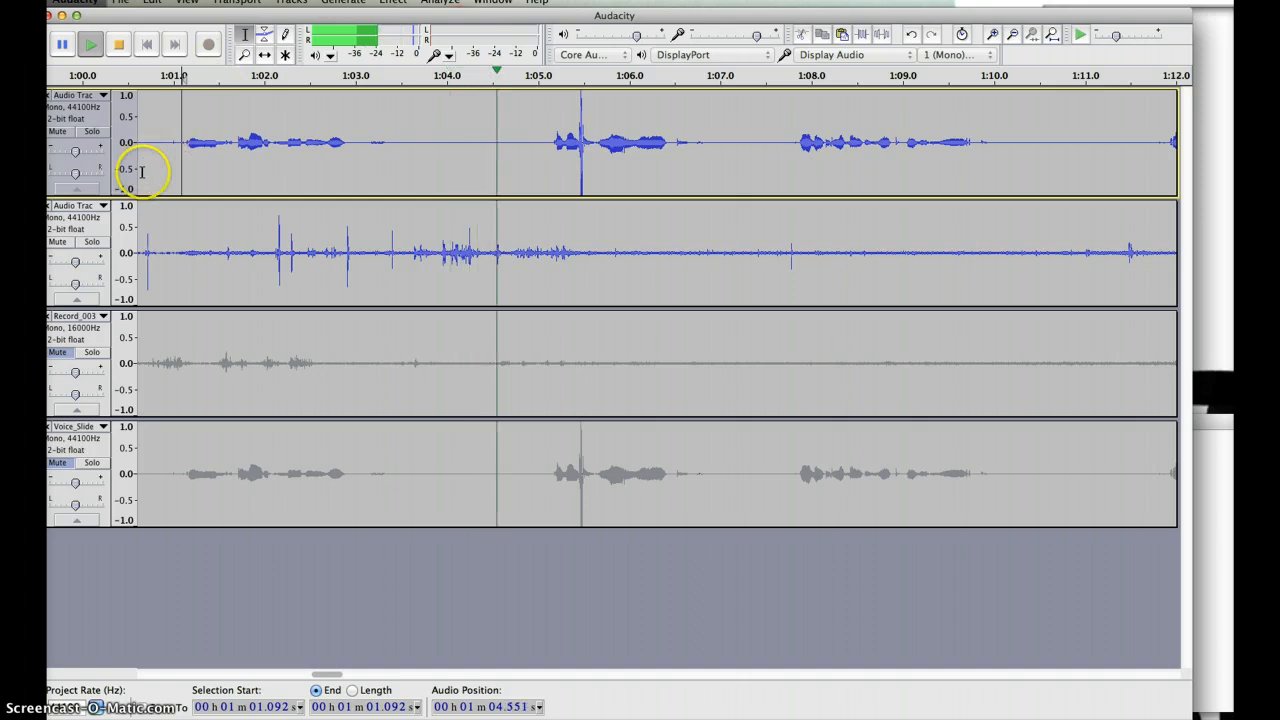
pyautogui.click(68, 242)
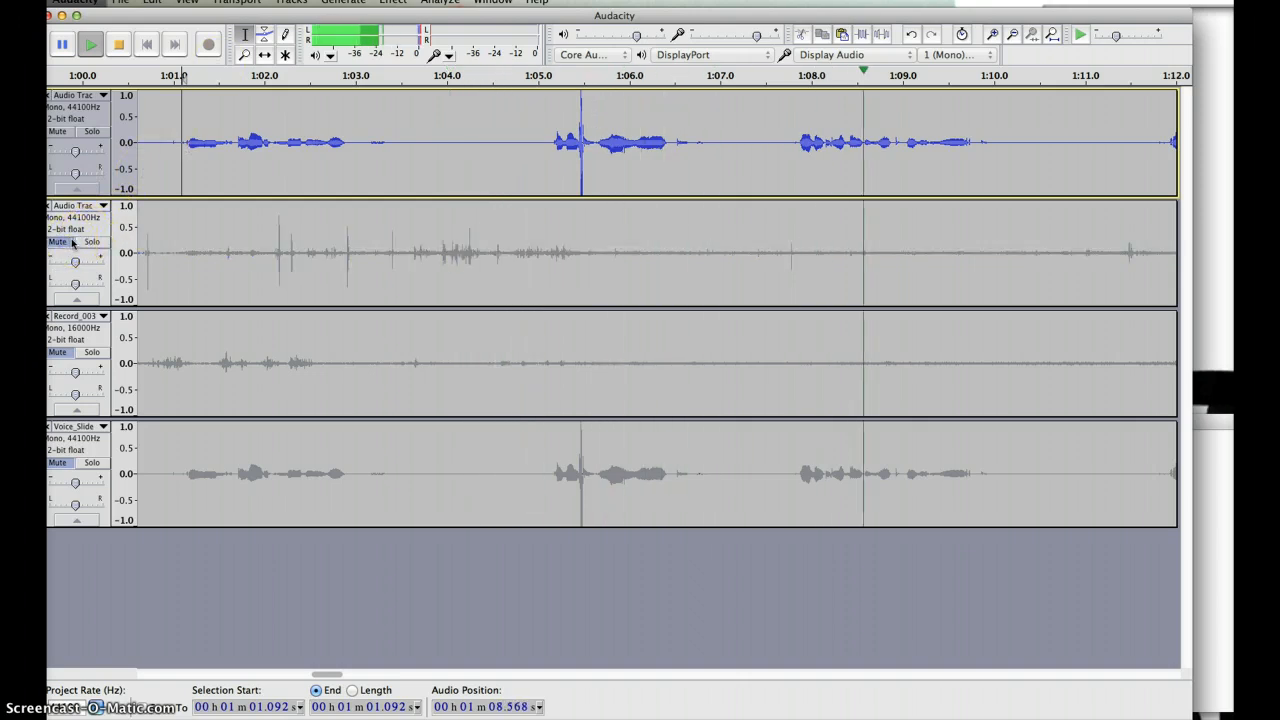
pyautogui.press('space')
pyautogui.click(797, 138)
pyautogui.press('space')
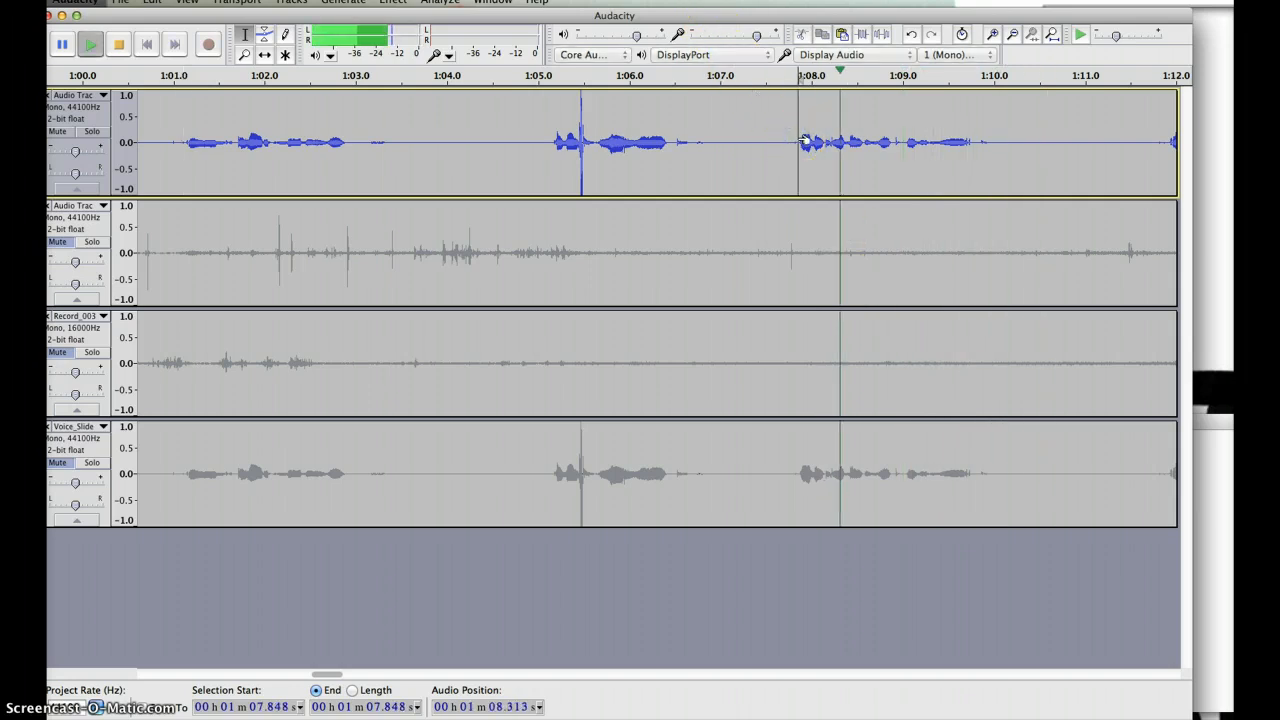
# Step: Try deleting the first track's audio between about 1:03.416 and 1:07.776, and listen across the cut from about 1:00.922
pyautogui.click(790, 140)
pyautogui.moveTo(790, 142); pyautogui.dragTo(393, 157)
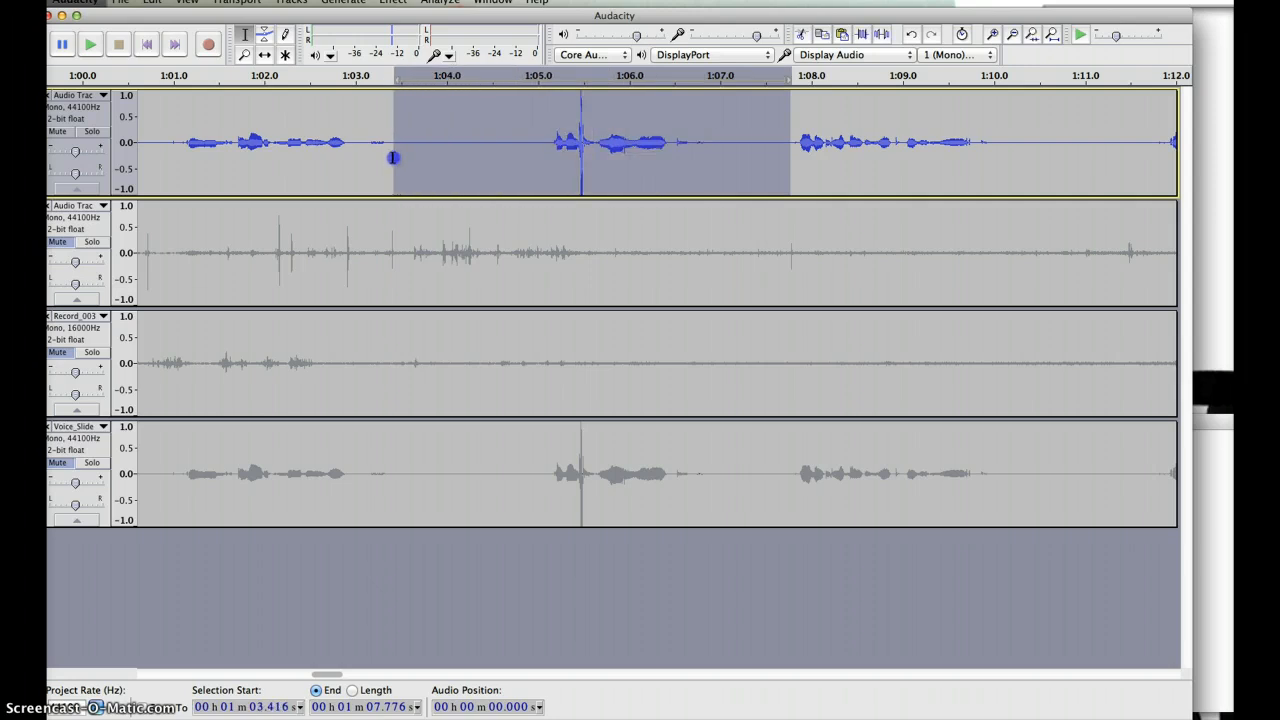
pyautogui.press('Delete')
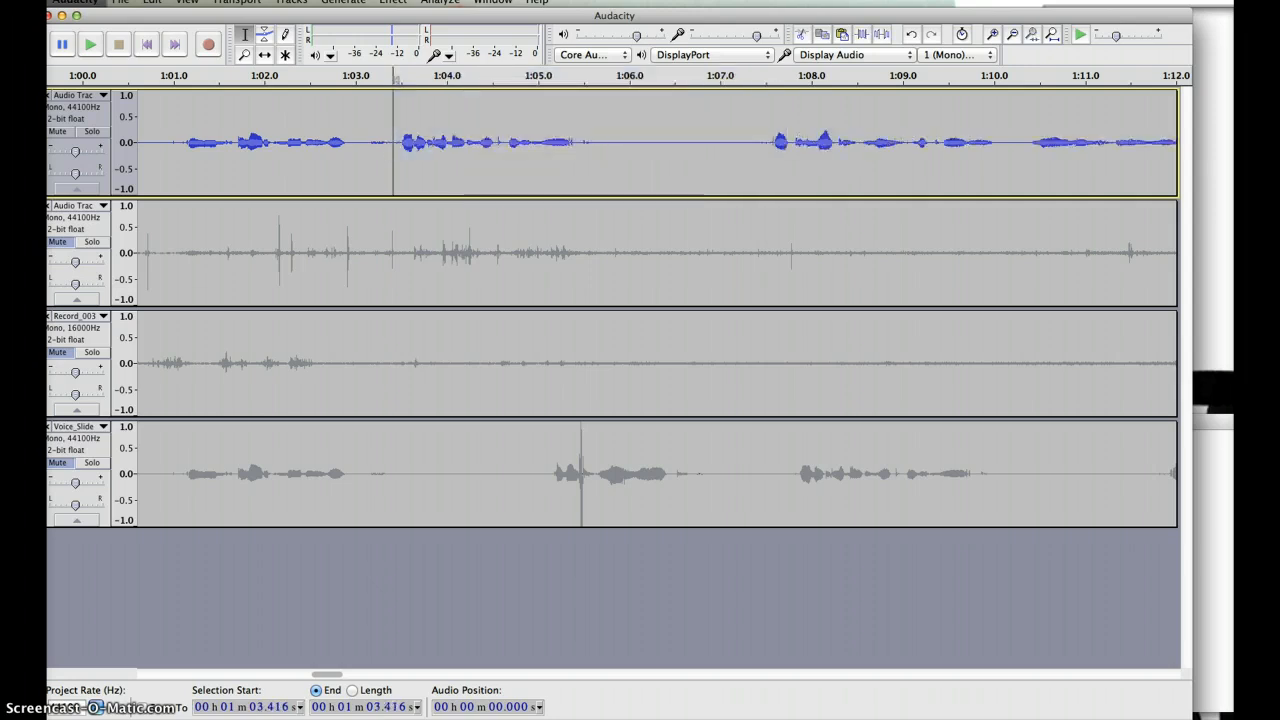
pyautogui.click(166, 143)
pyautogui.press('space')
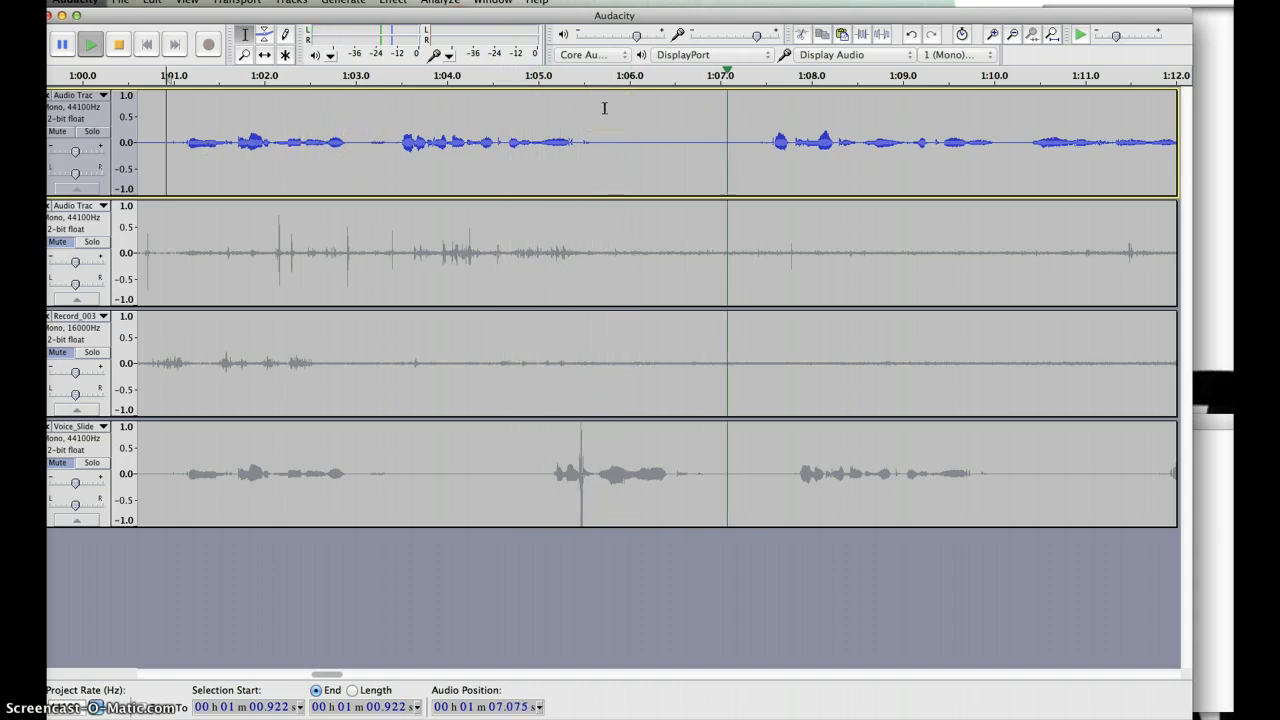
pyautogui.press('space')
pyautogui.press('super+z')
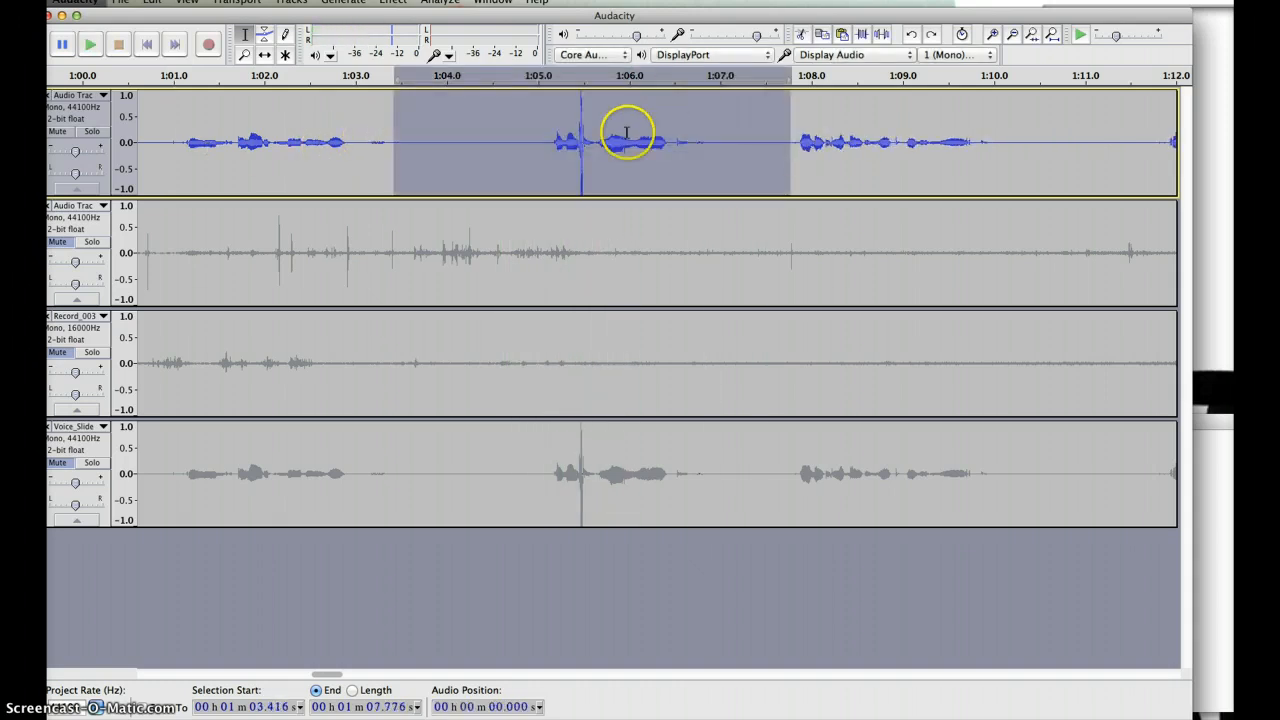
# Step: Play the first track around the noise spike from about 1:05.297
pyautogui.click(565, 117)
pyautogui.press('space')
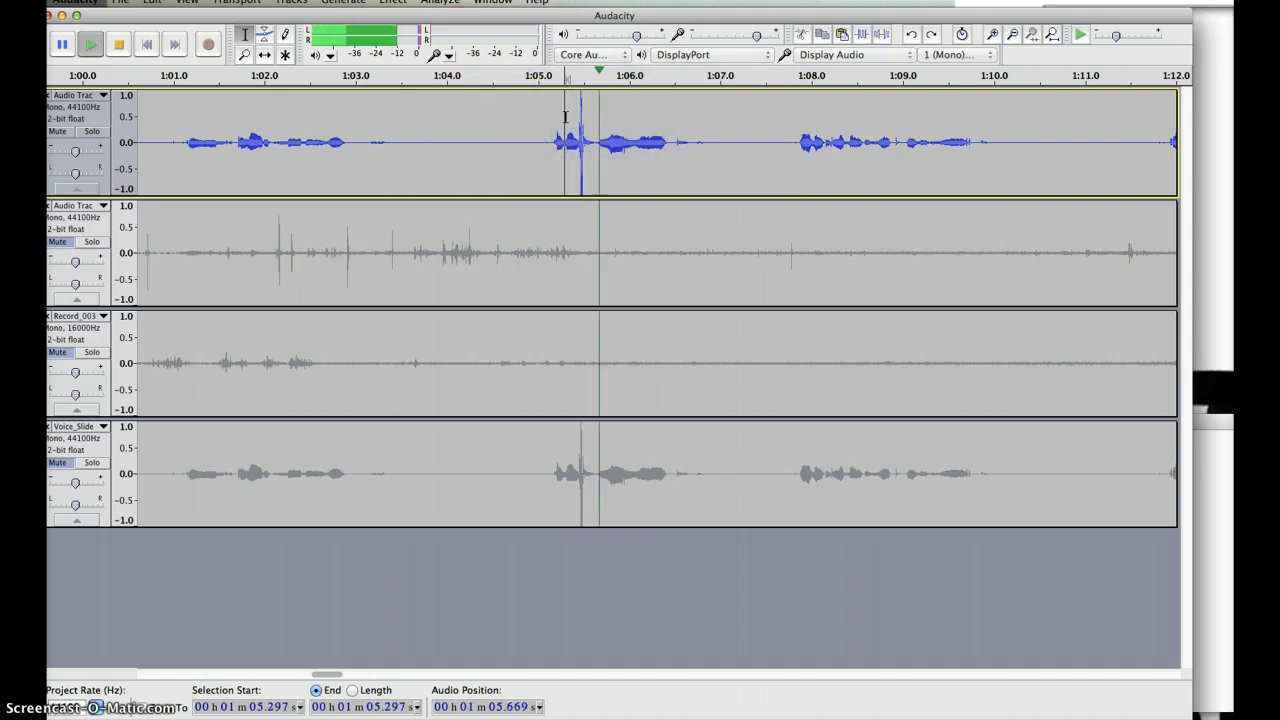
pyautogui.click(566, 130)
pyautogui.click(575, 127)
pyautogui.press('space')
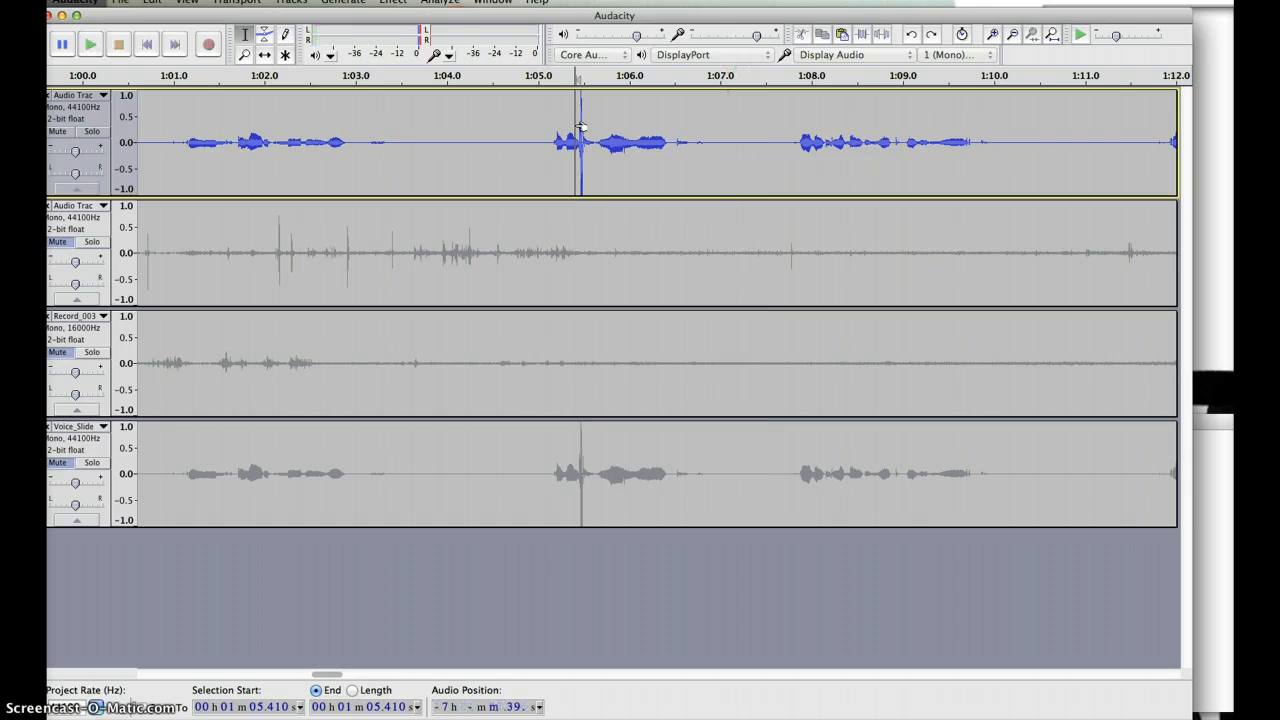
pyautogui.click(580, 125)
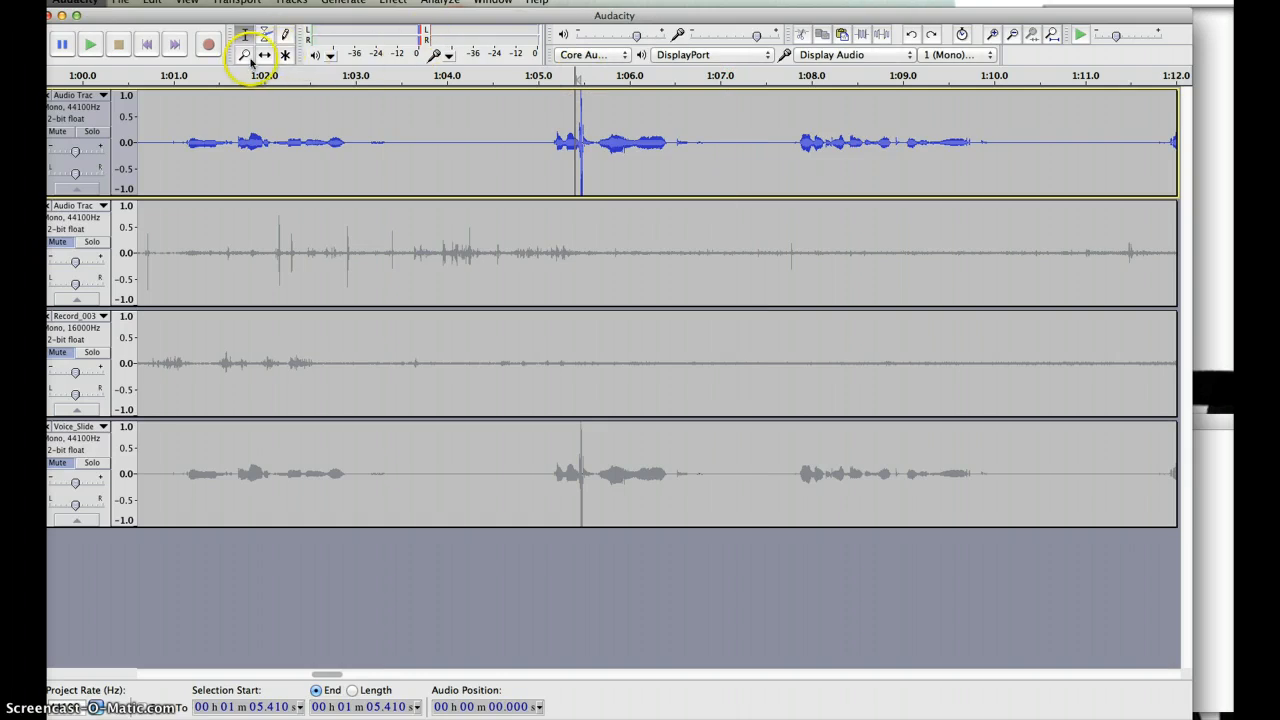
# Step: Delete the noise spike and the word after it from the first track, from about 1:05.441 to 1:06.730
pyautogui.click(244, 55)
pyautogui.click(603, 155)
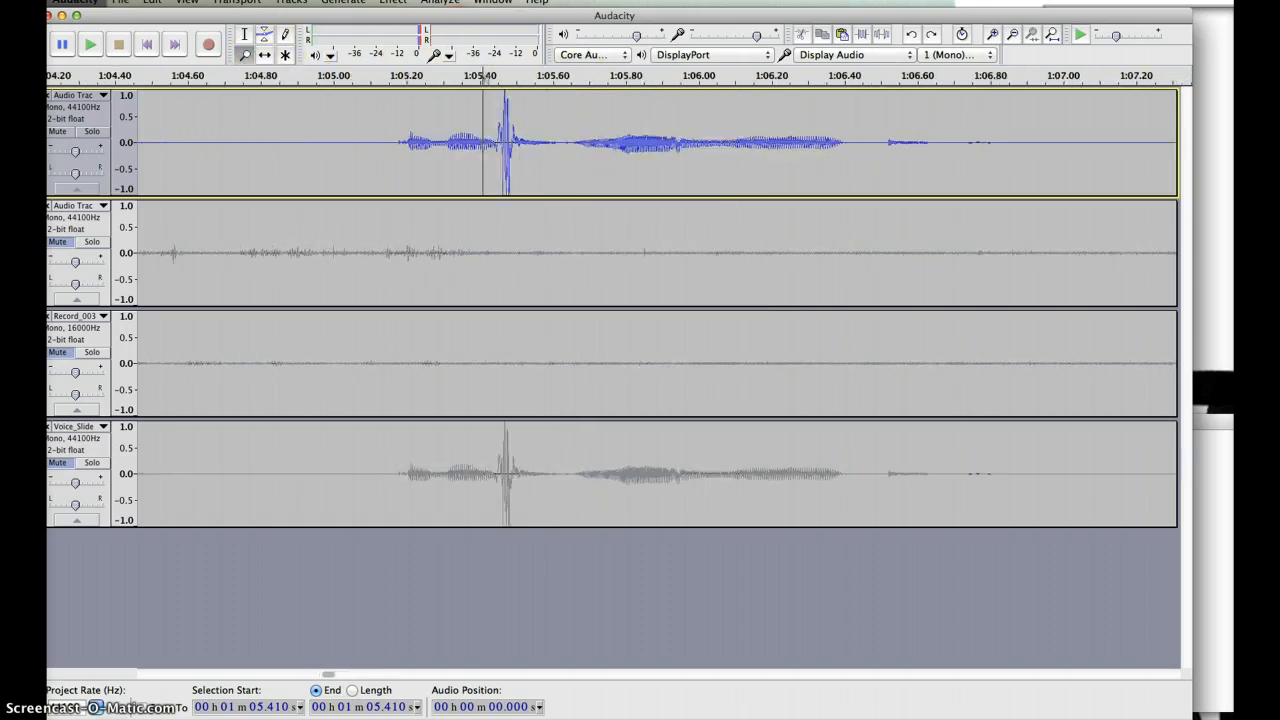
pyautogui.click(244, 34)
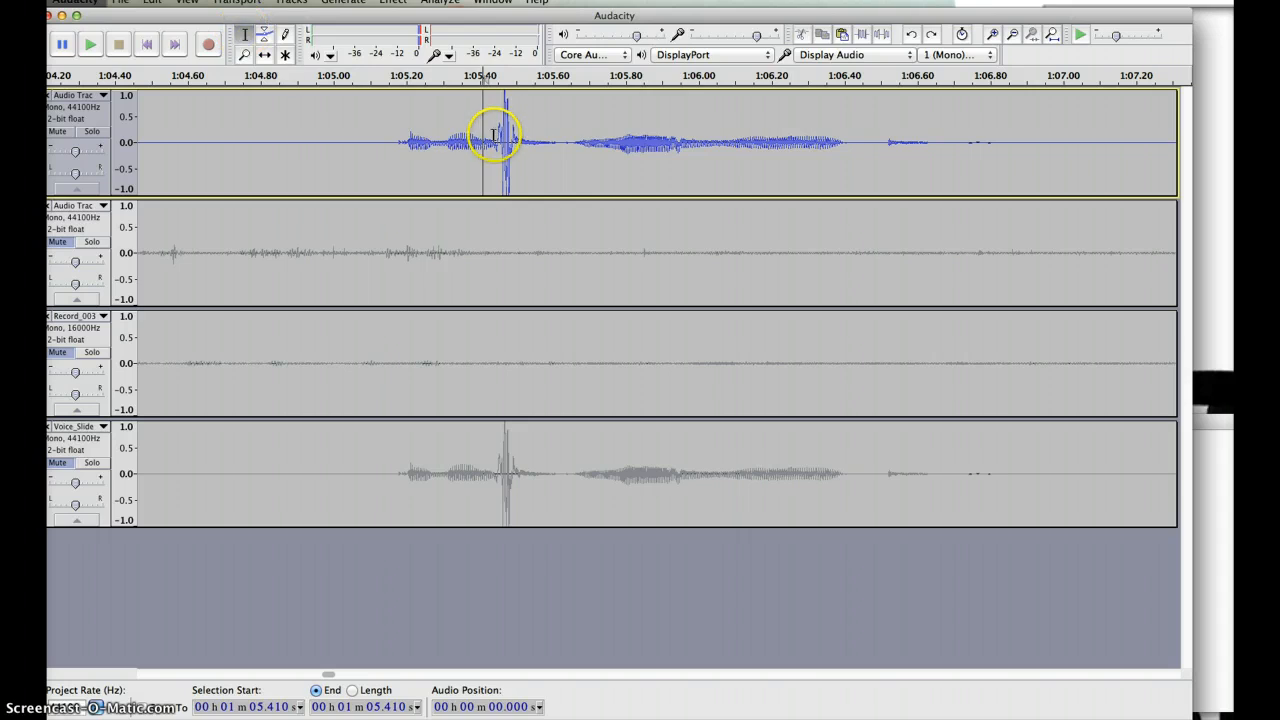
pyautogui.moveTo(494, 135); pyautogui.dragTo(944, 115)
pyautogui.moveTo(963, 113); pyautogui.dragTo(965, 115)
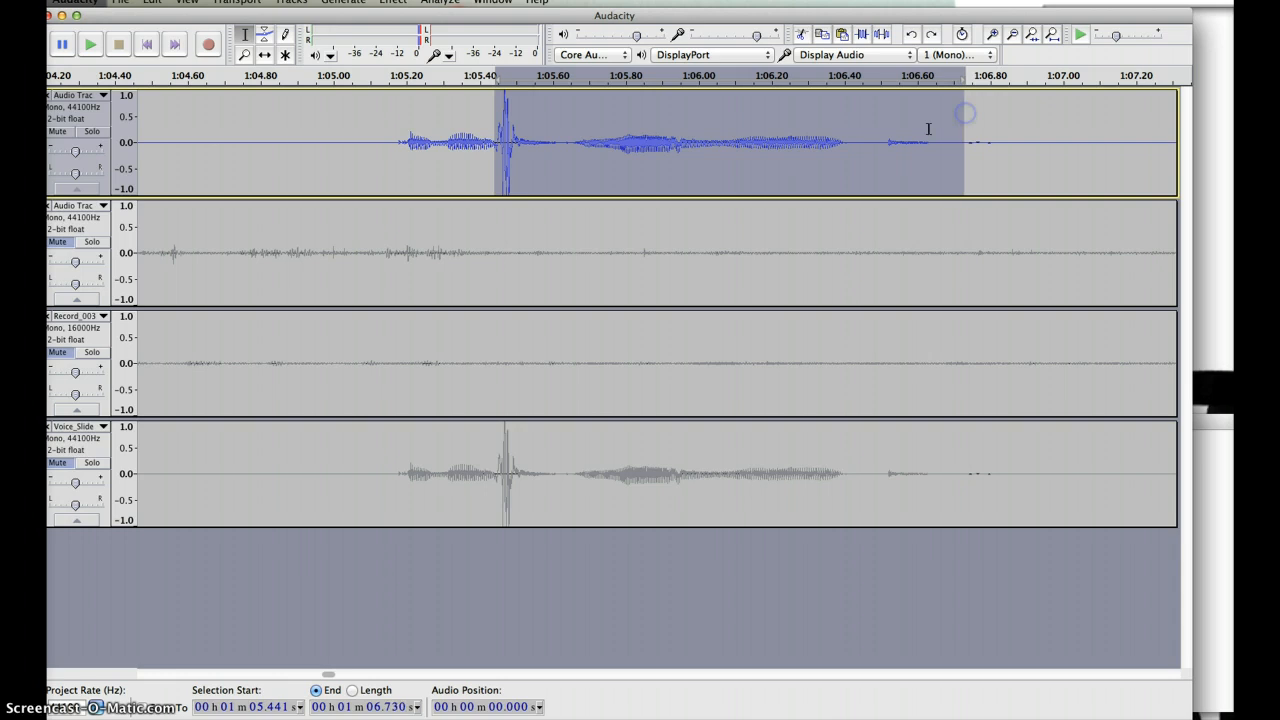
pyautogui.press('space')
pyautogui.press('Delete')
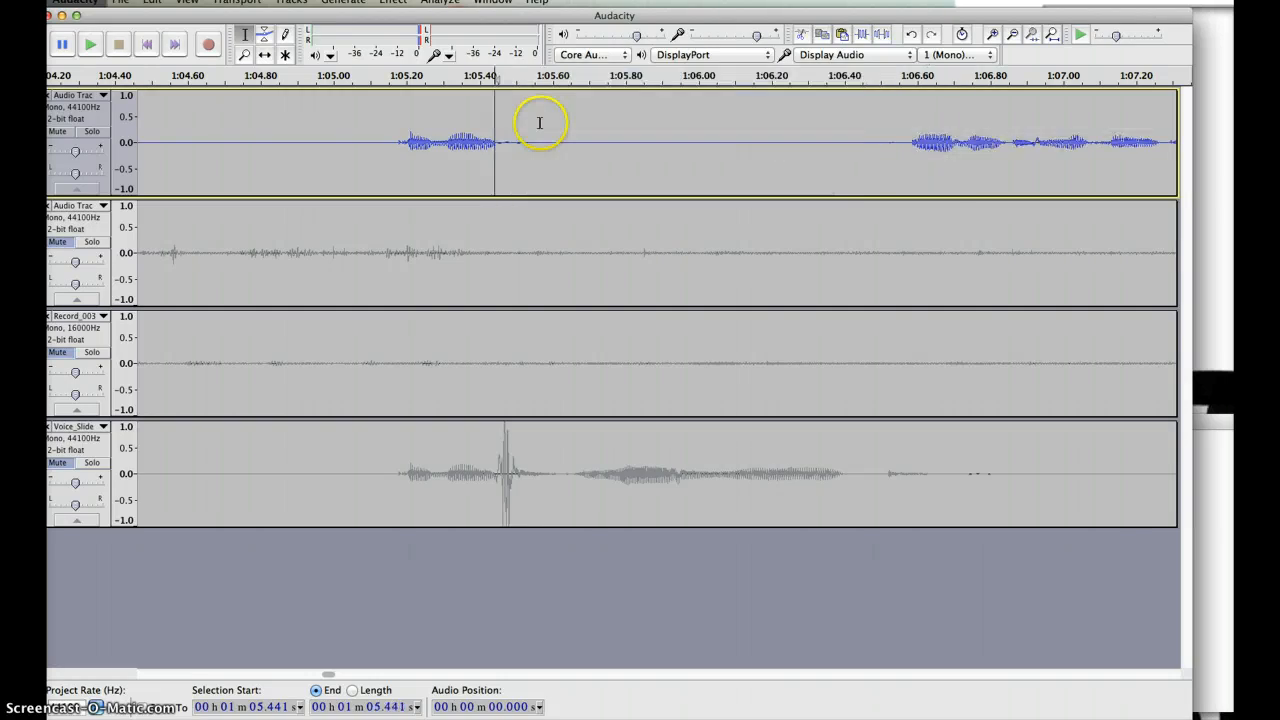
# Step: Play the first track across the cut from about 1:05.055 and listen to the transition again
pyautogui.click(354, 139)
pyautogui.press('space')
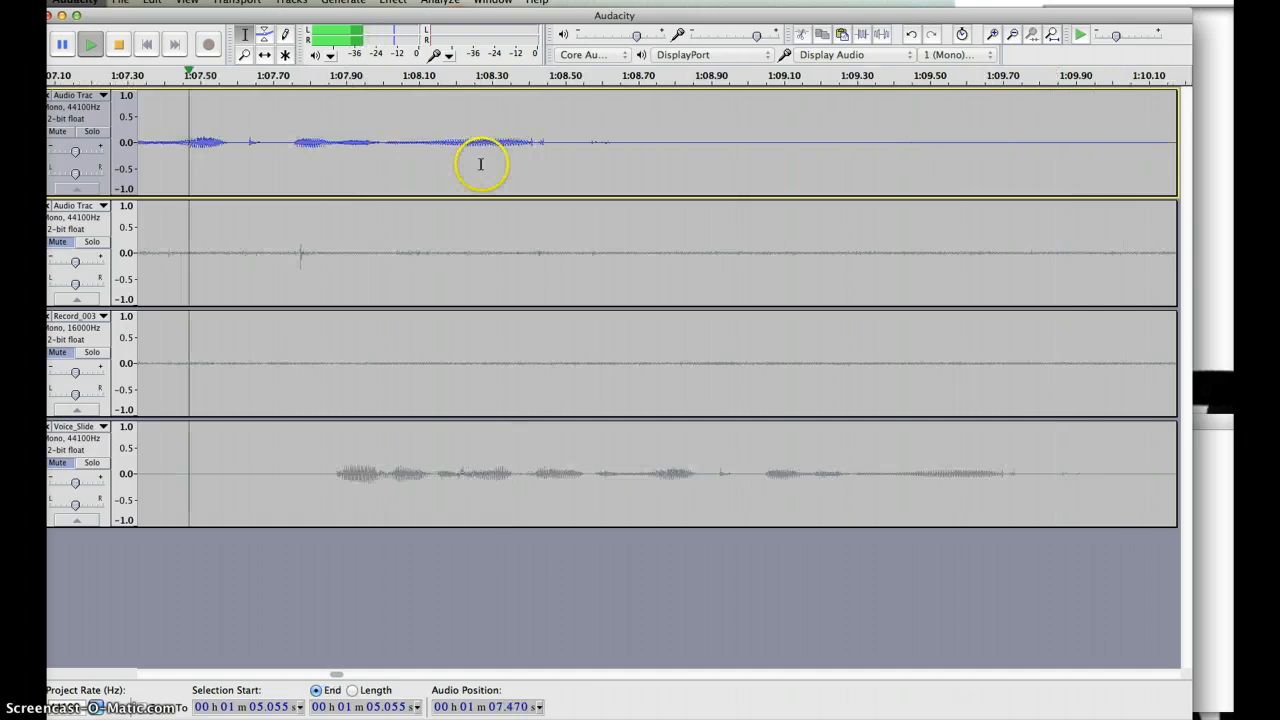
pyautogui.press('space')
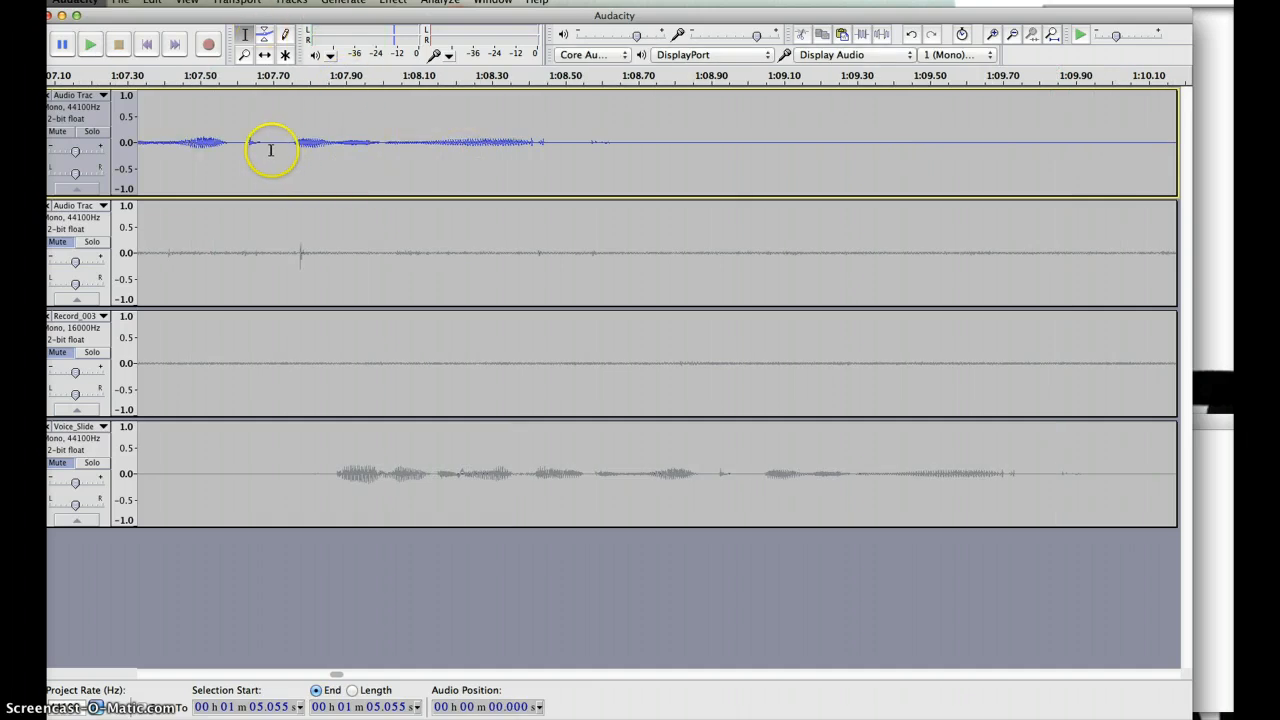
pyautogui.click(242, 54)
pyautogui.keyDown('shift'); pyautogui.click(290, 157); pyautogui.keyUp('shift')
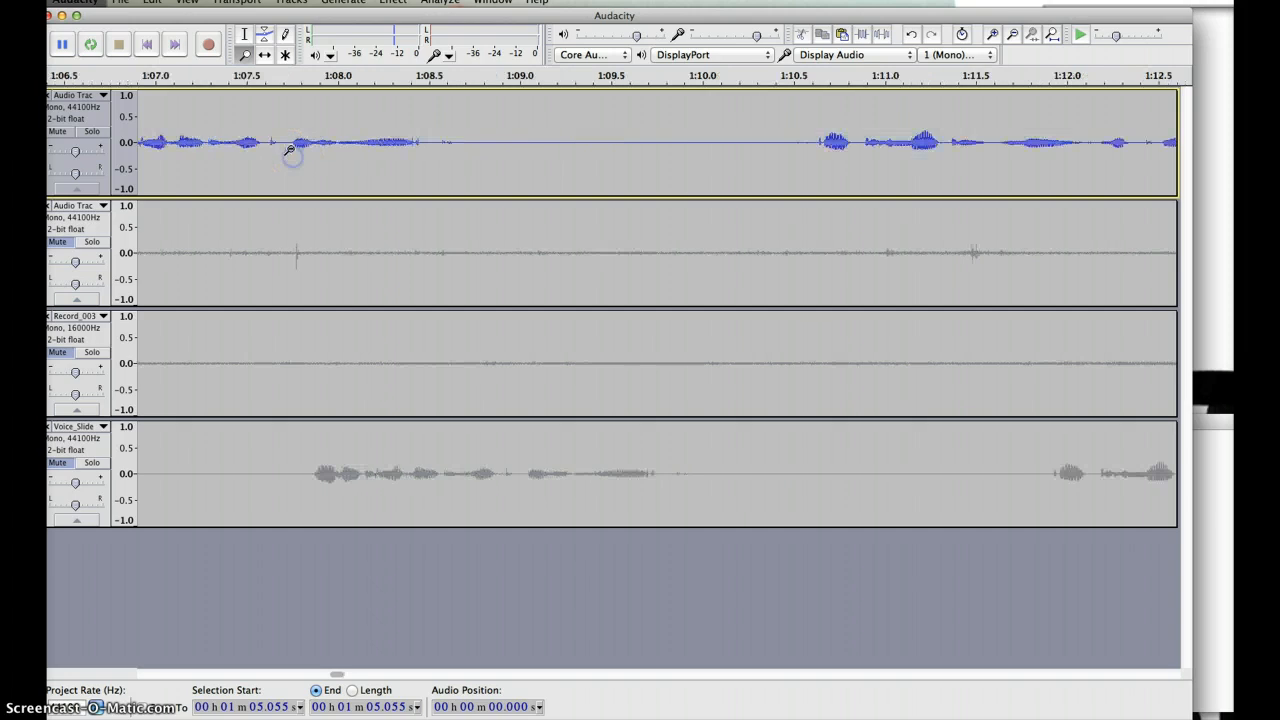
pyautogui.keyDown('shift'); pyautogui.click(290, 150); pyautogui.keyUp('shift')
pyautogui.click(244, 34)
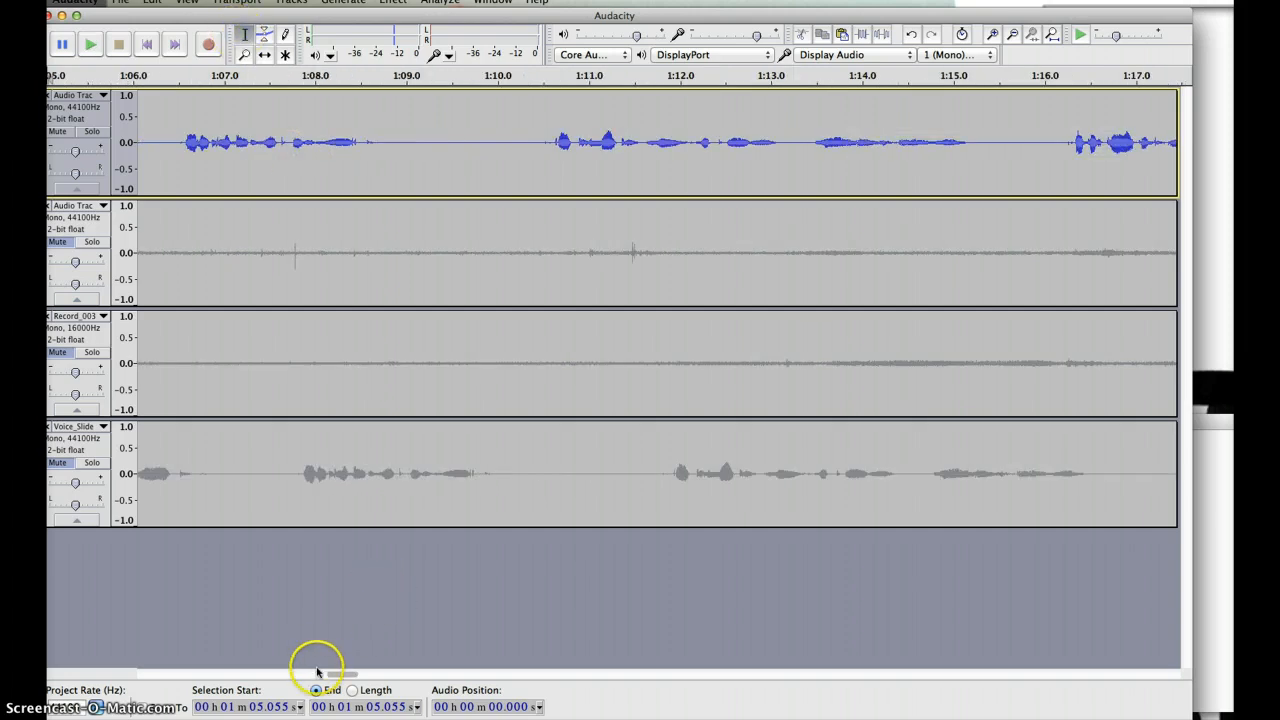
pyautogui.moveTo(330, 675); pyautogui.dragTo(316, 674)
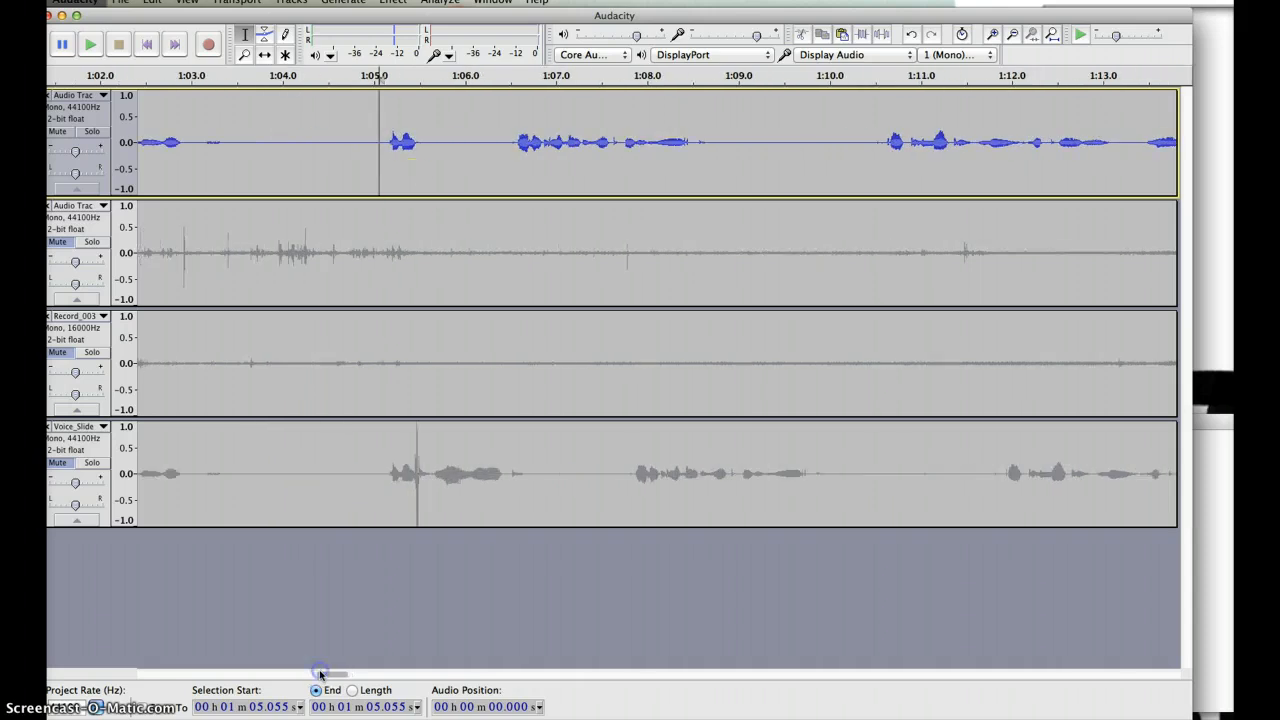
pyautogui.press('space')
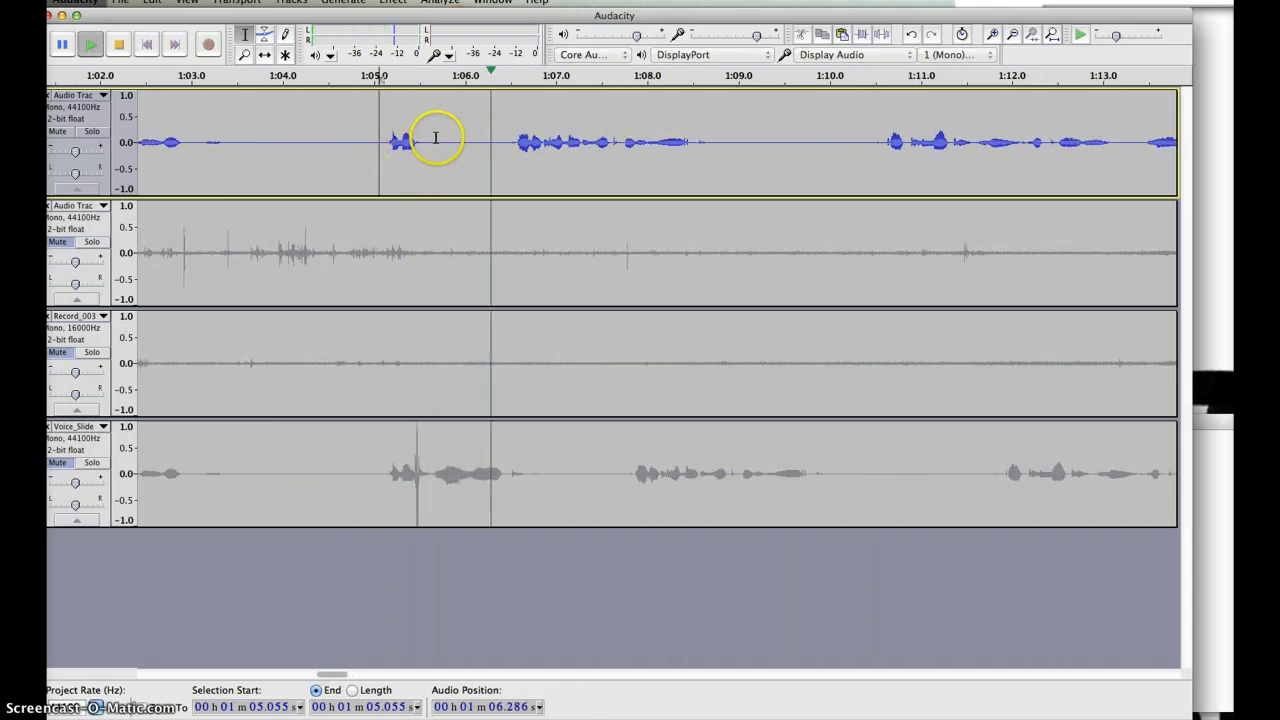
pyautogui.press('space')
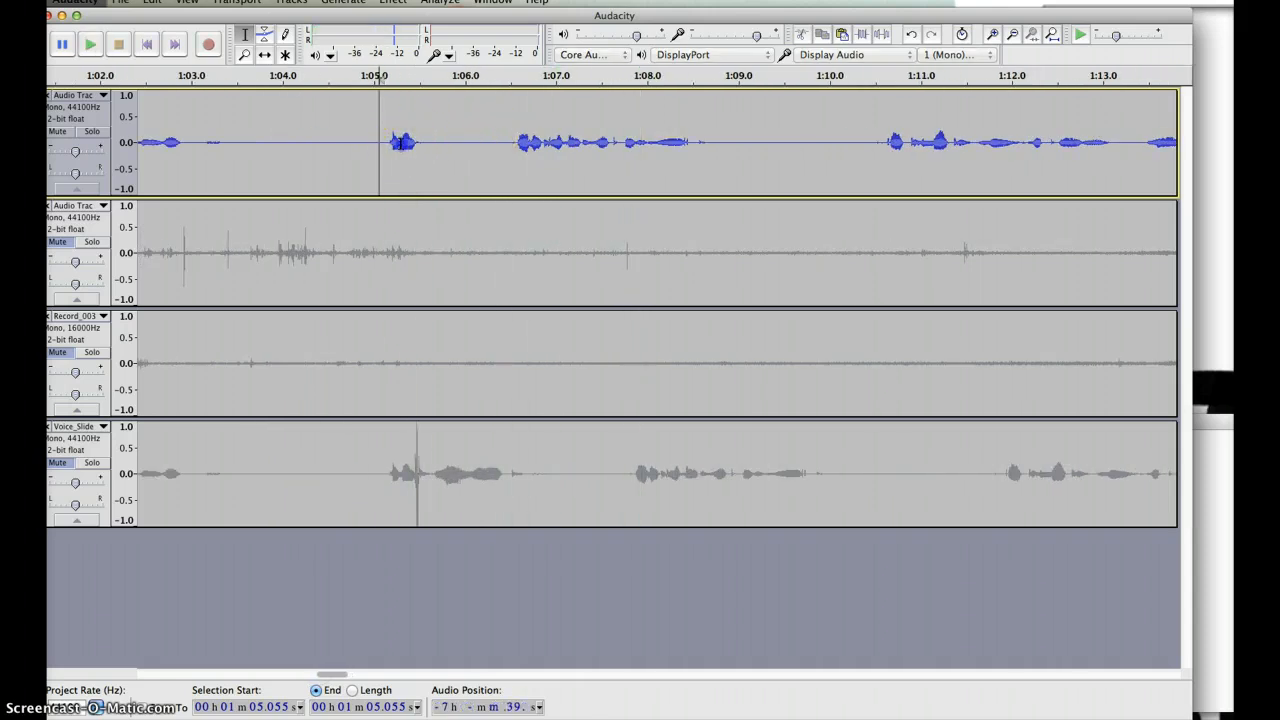
# Step: Delete the first track's audio from about 1:05.305 to just before the next phrase
pyautogui.click(401, 142)
pyautogui.moveTo(427, 145); pyautogui.dragTo(511, 157)
pyautogui.press('Delete')
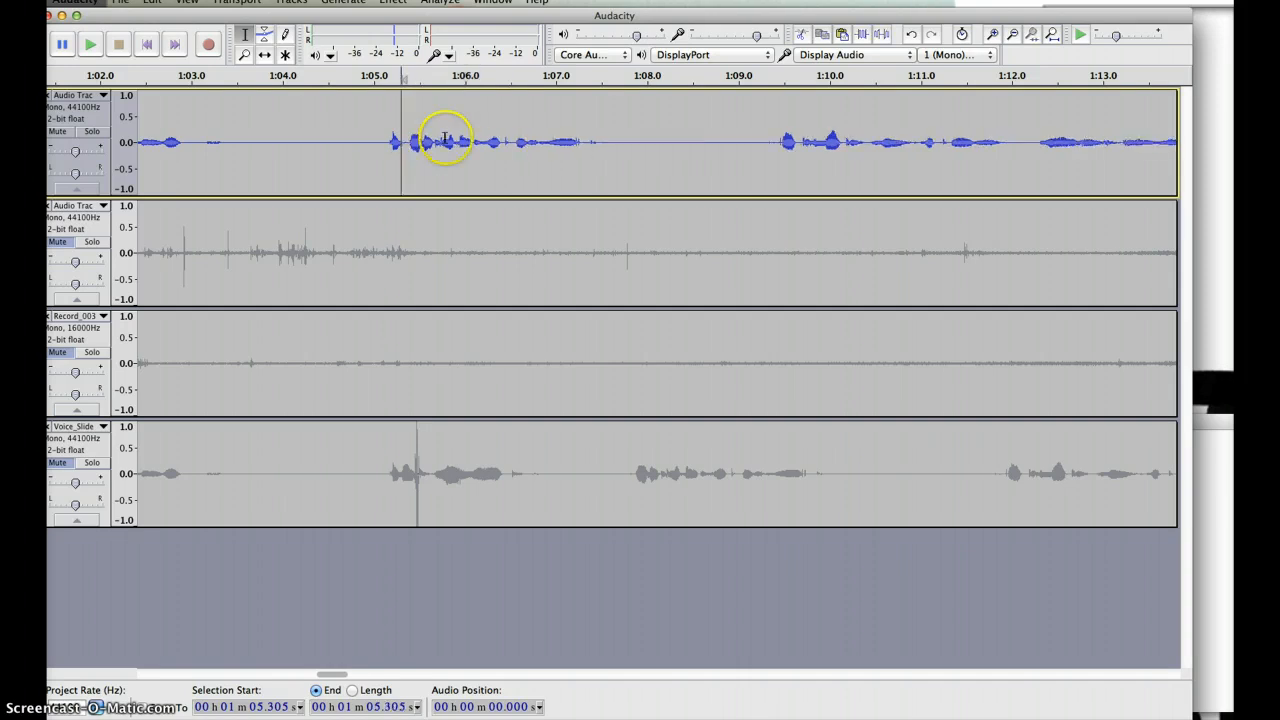
# Step: Play the first track from about 1:04.982, and delete the leftover word fragment from about 1:05.120 up to the following phrase
pyautogui.click(371, 141)
pyautogui.press('space')
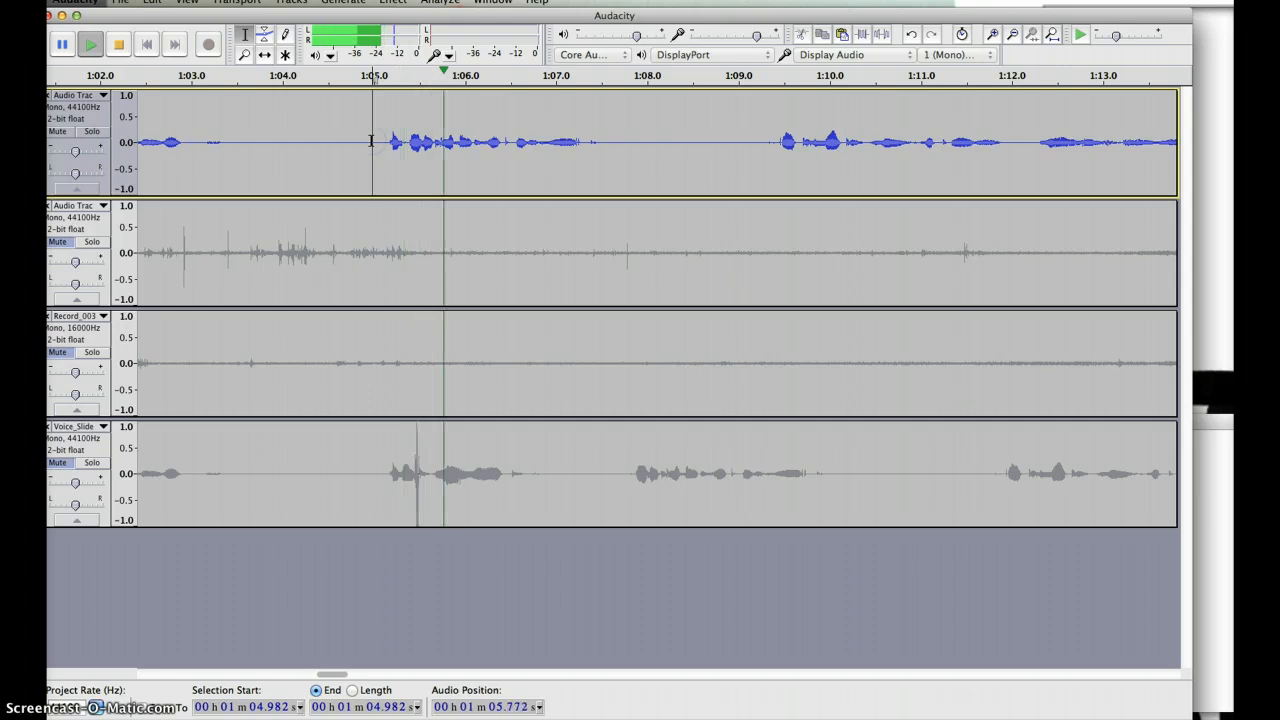
pyautogui.moveTo(406, 135); pyautogui.dragTo(384, 128)
pyautogui.press('Delete')
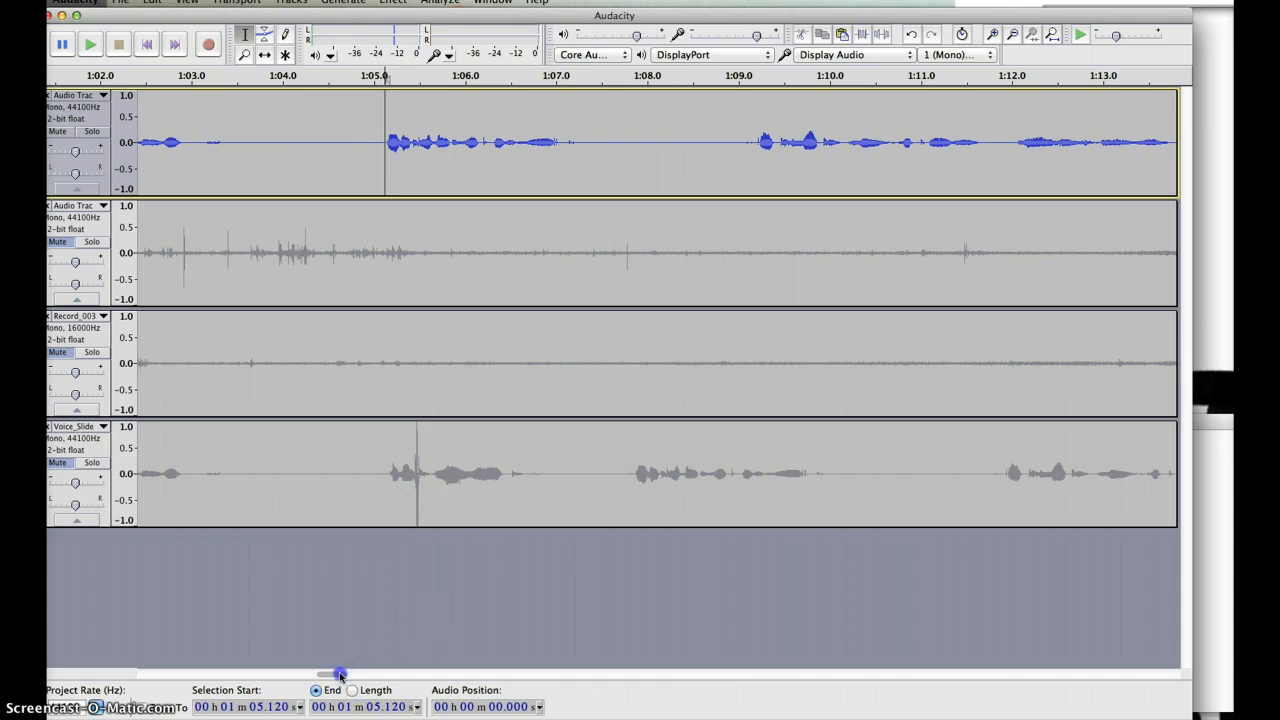
# Step: Select about 6.216 s of the first track from about 1:00.979, with the selection given as a length, and play it
pyautogui.moveTo(340, 676); pyautogui.dragTo(318, 676)
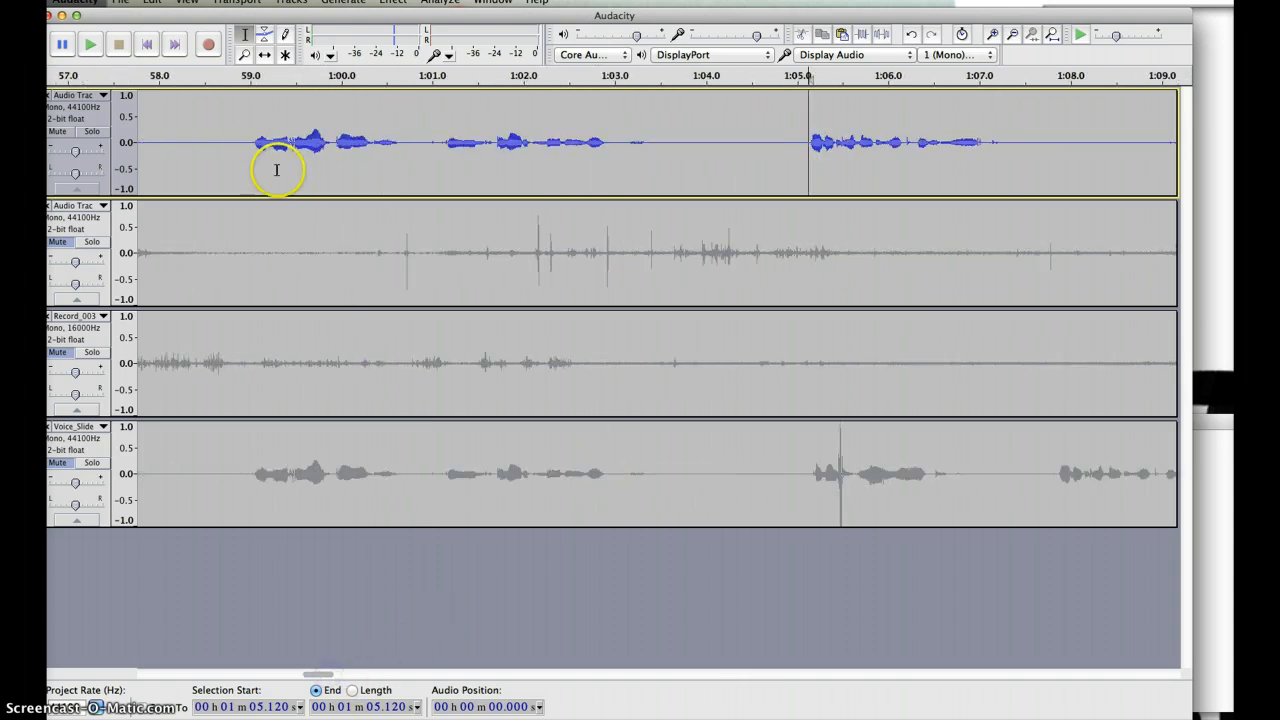
pyautogui.moveTo(430, 126); pyautogui.dragTo(997, 141)
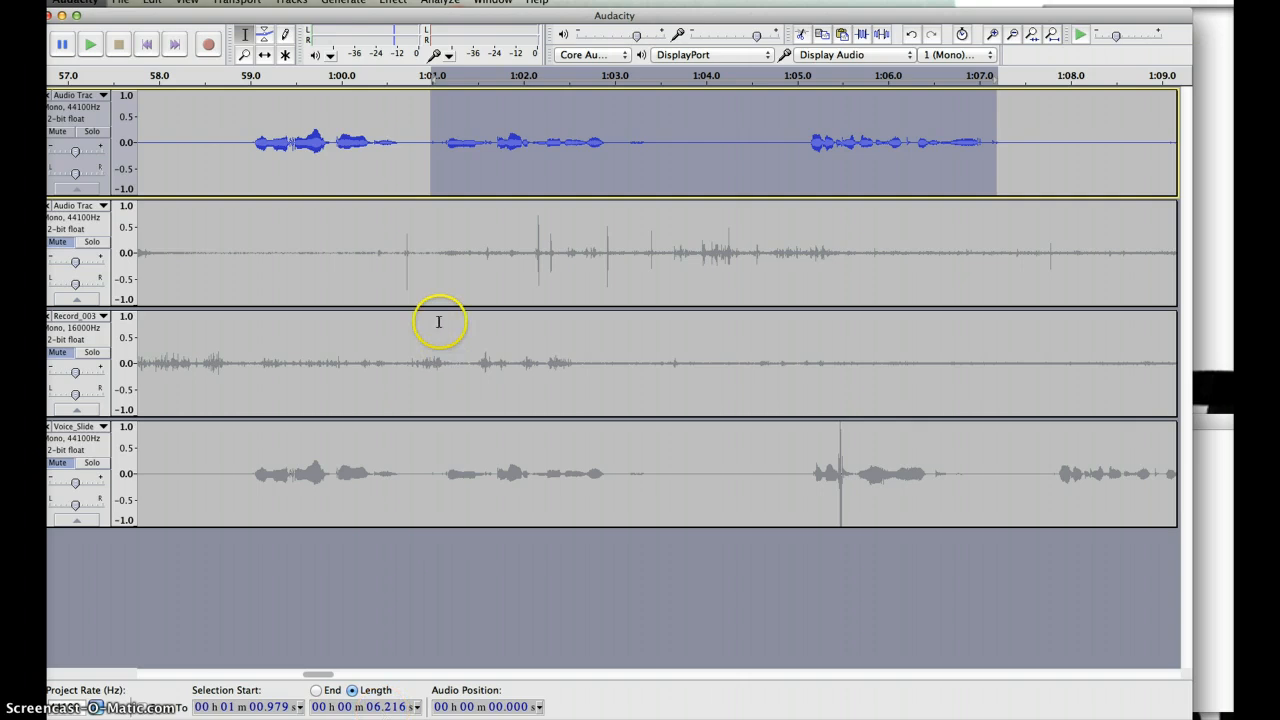
pyautogui.press('space')
pyautogui.press('space')
pyautogui.click(450, 135)
pyautogui.click(471, 152)
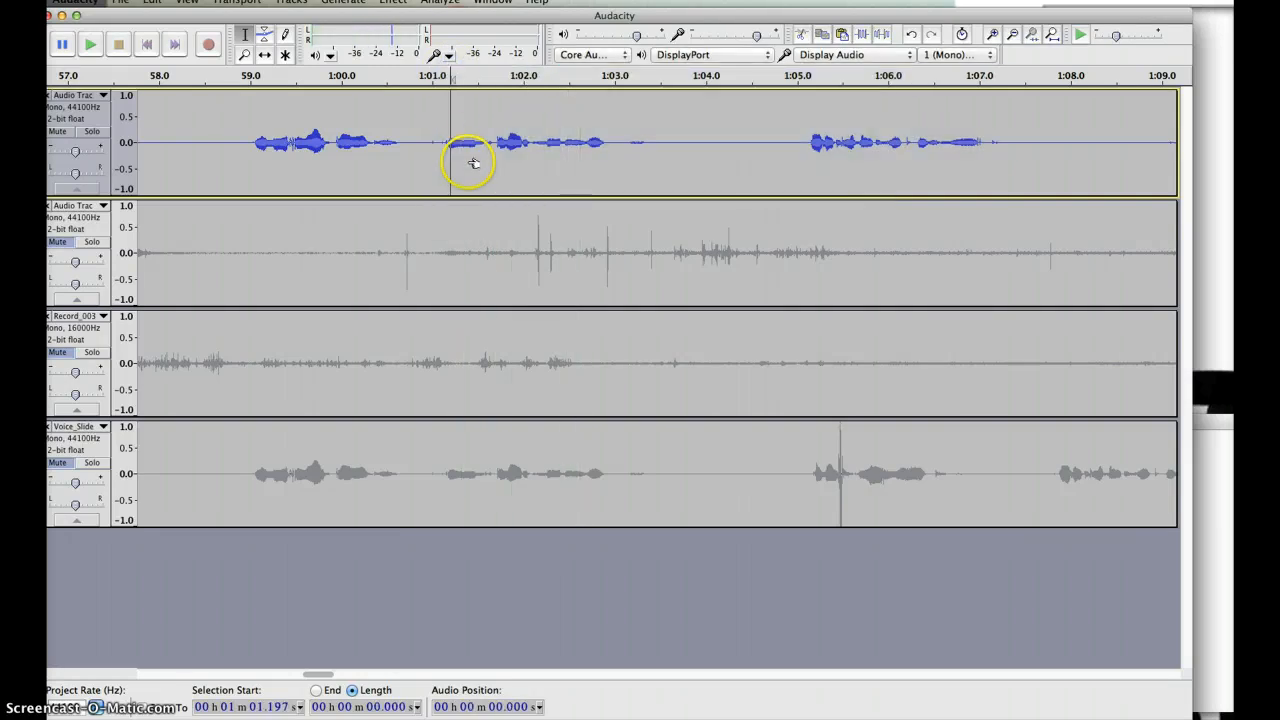